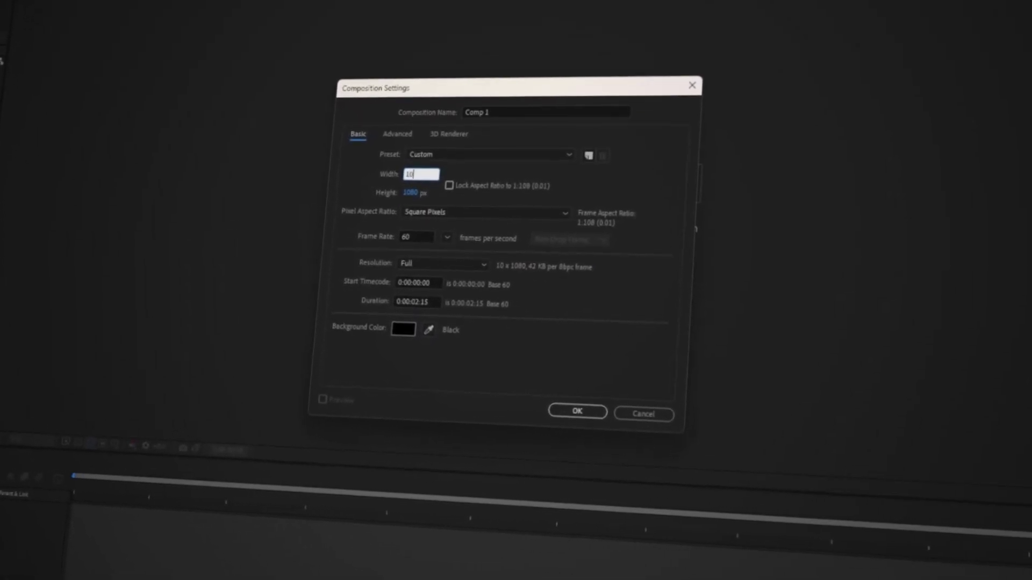
Set Comp 1's width to 1080 for a square 1080 × 1080 frame and accept the settings.
key(Tab)
click(427, 245)
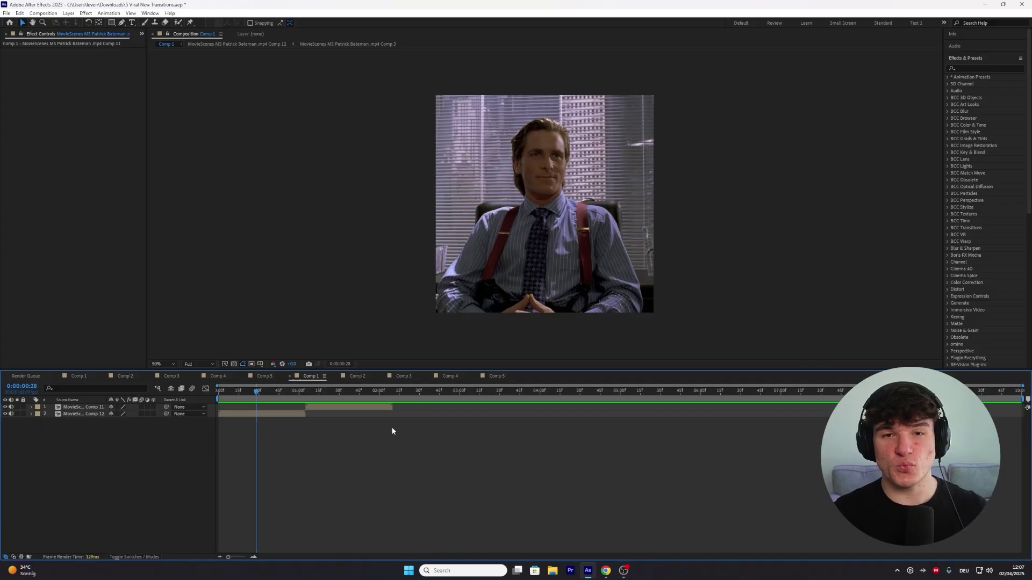
Shift the top clip earlier and split the lower clip's Position into separate dimensions.
drag(337, 406, 269, 407)
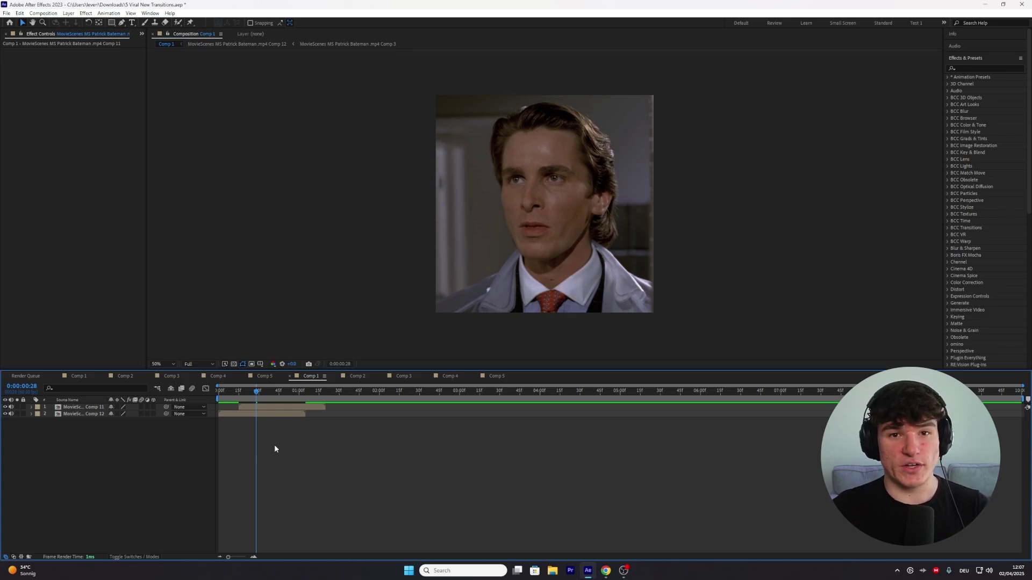
click(266, 414)
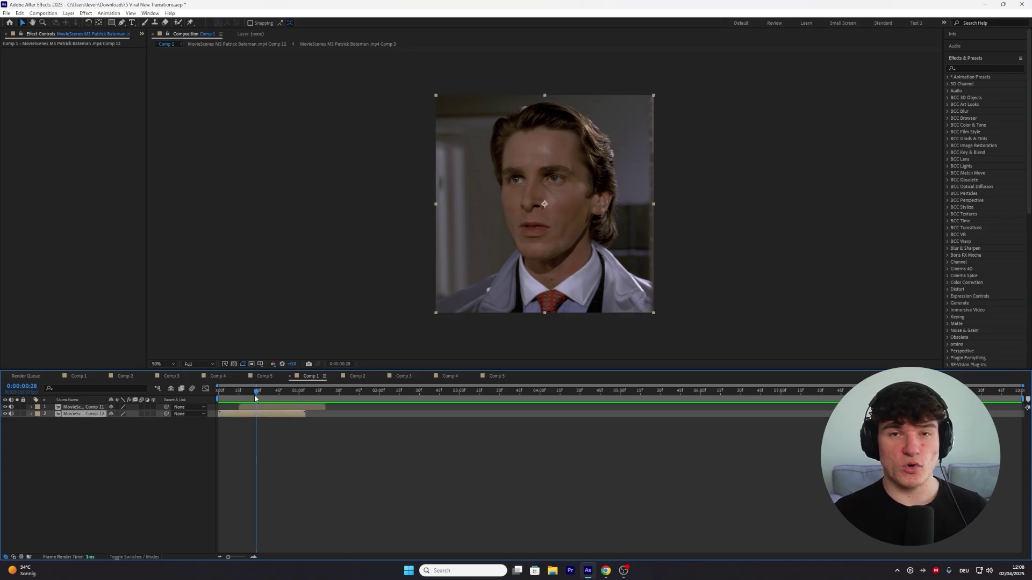
drag(256, 396, 238, 392)
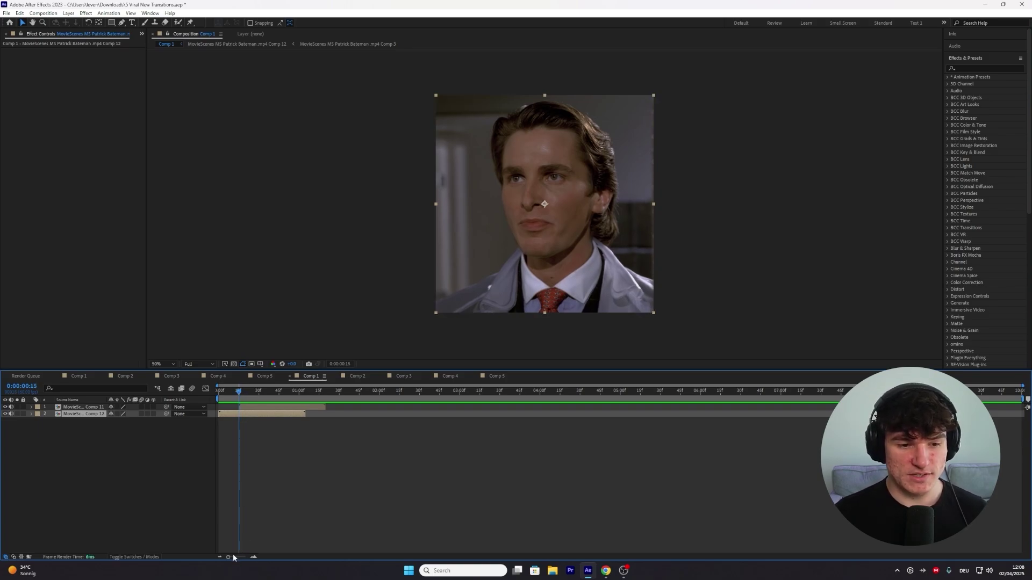
drag(233, 557, 239, 562)
key(p)
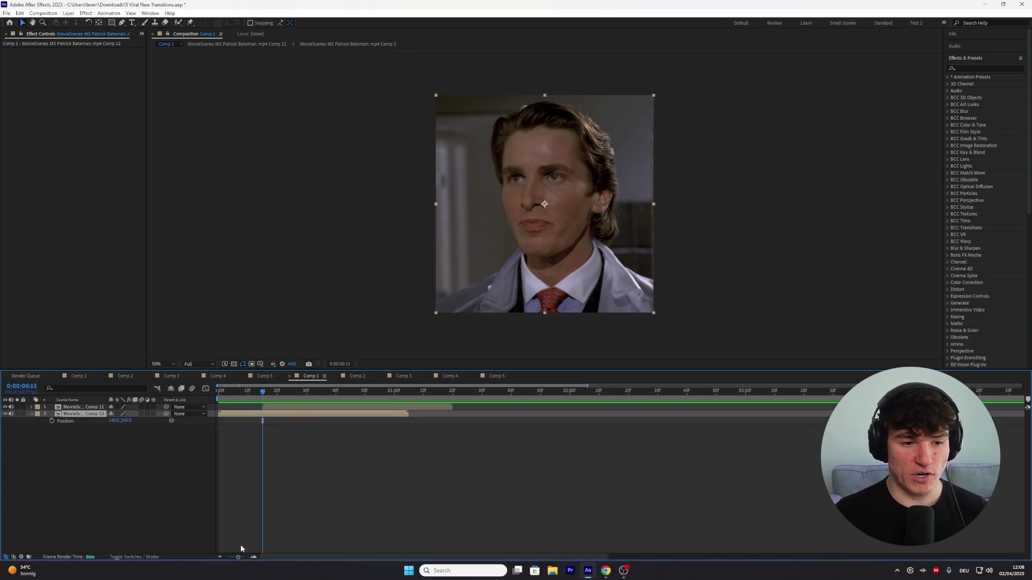
right_click(65, 423)
click(92, 444)
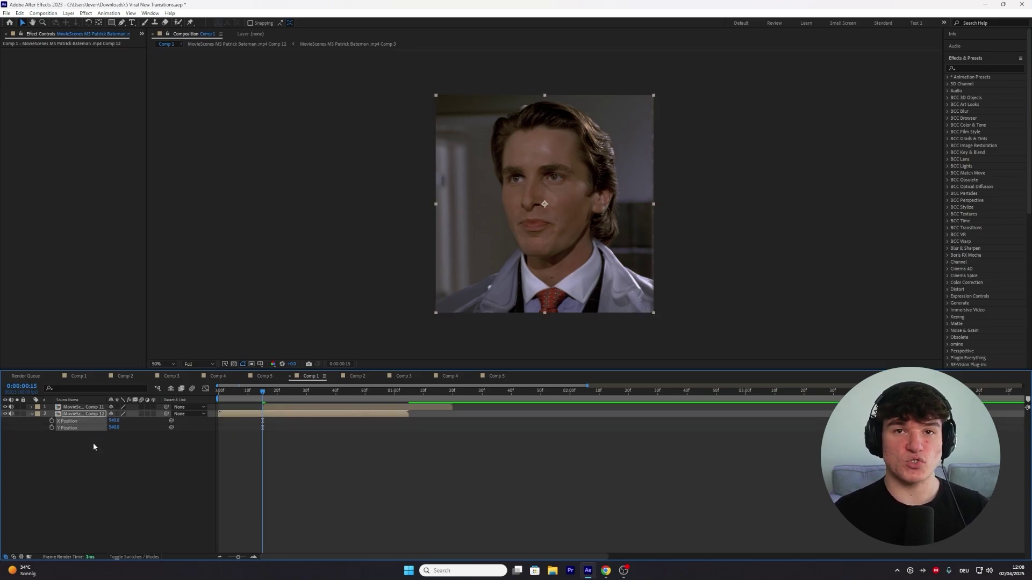
click(93, 446)
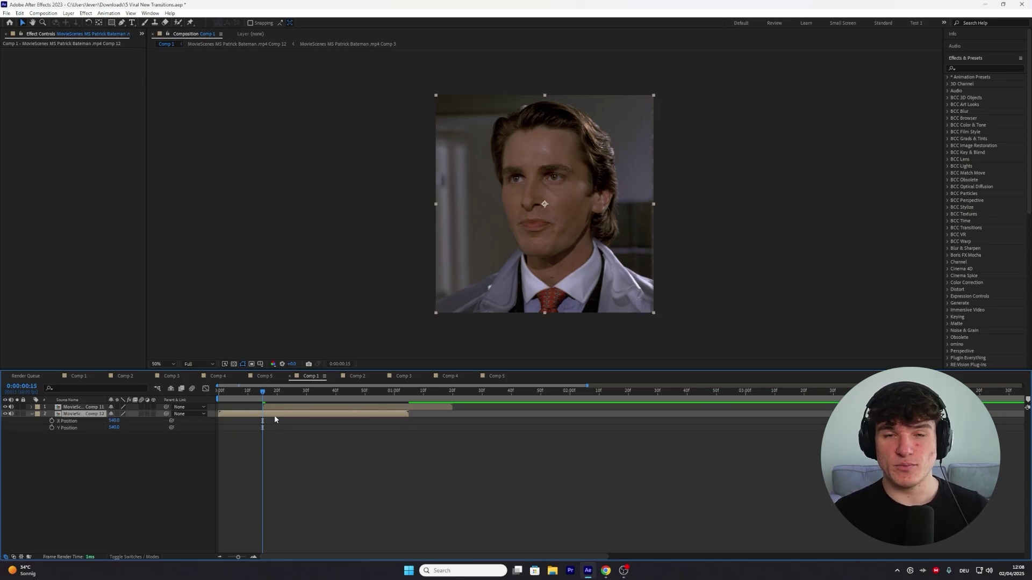
Keyframe the lower clip's X Position at 15 frames and again later at 403.
click(52, 422)
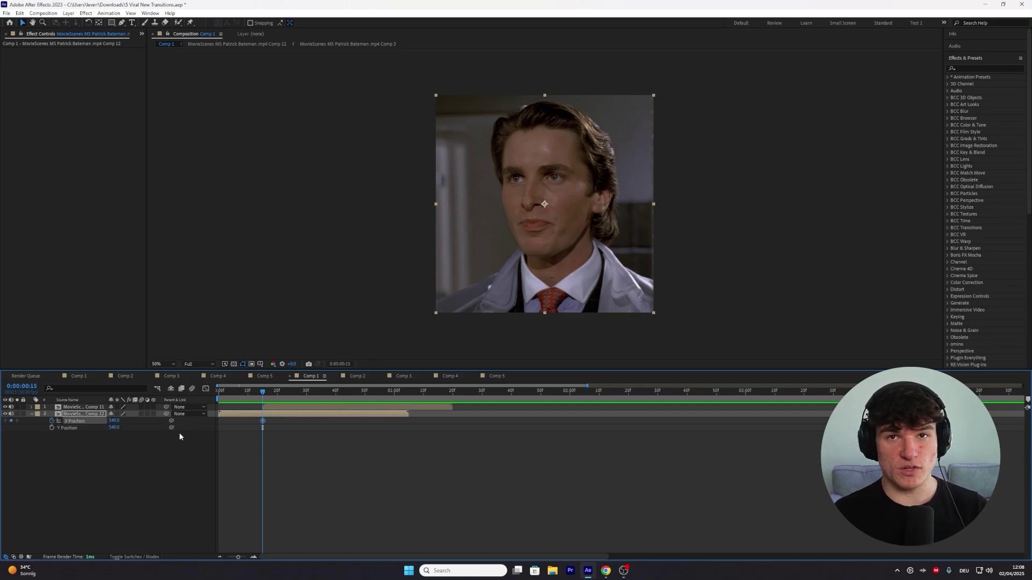
click(179, 433)
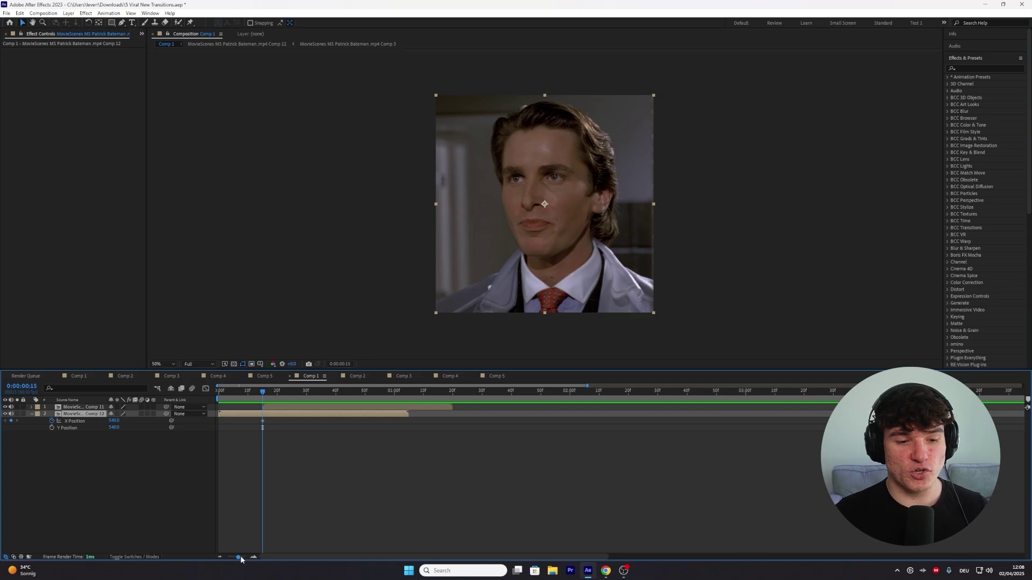
drag(241, 559, 242, 561)
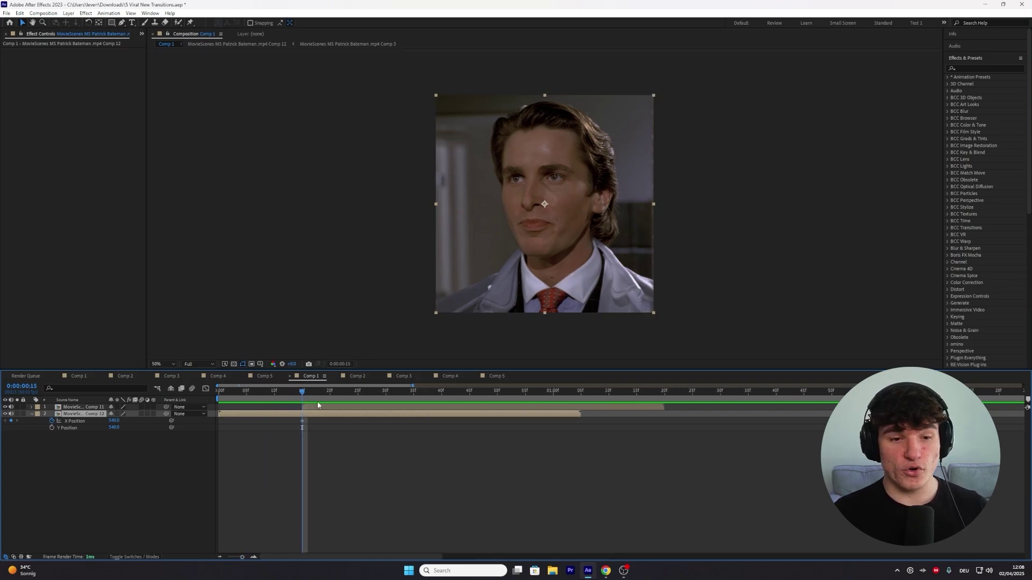
drag(317, 402, 574, 402)
click(115, 422)
text(403)
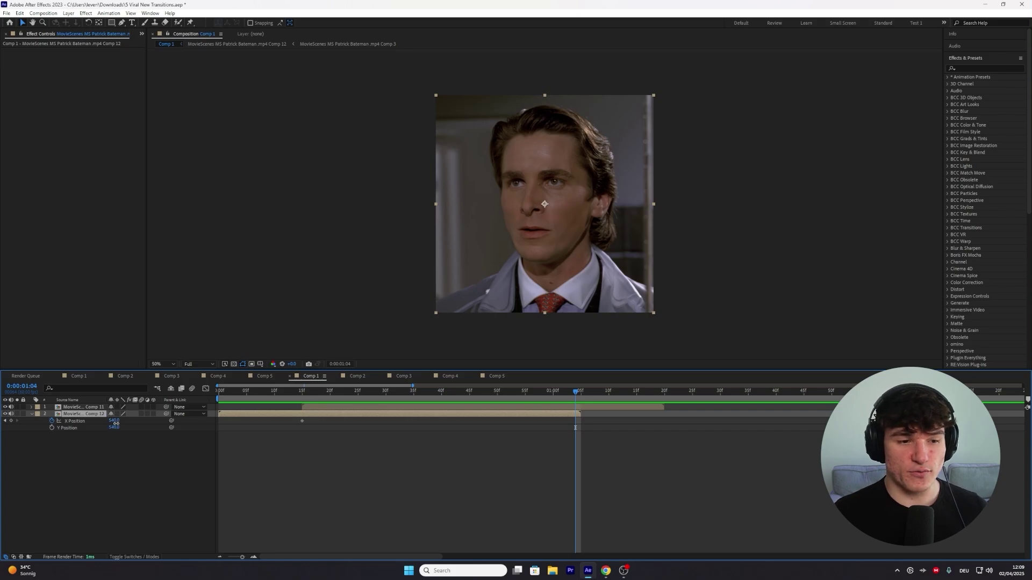
key(Return)
key(shift+Left)
key(shift+Left)
key(shift+Left)
key(shift+Left)
key(shift+Left)
key(shift+Left)
key(shift+Left)
key(shift+Left)
key(shift+Left)
key(shift+Left)
key(shift+Left)
key(shift+Left)
key(shift+Left)
key(shift+Left)
key(shift+Left)
key(shift+Left)
key(shift+Left)
key(shift+Left)
key(shift+Left)
key(shift+Left)
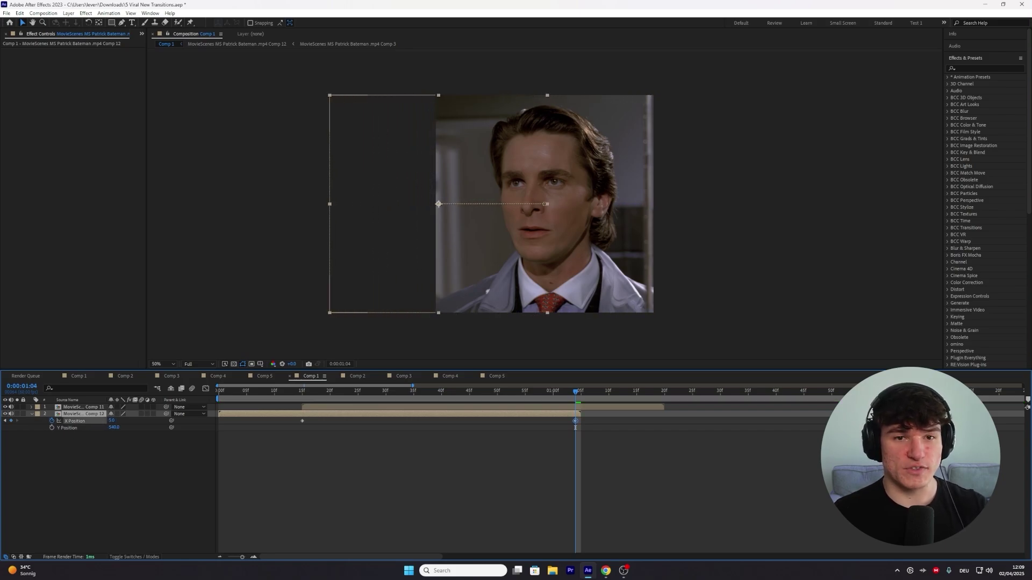
Hide the top clip and push the lower clip's later X Position fully off the left edge.
click(5, 407)
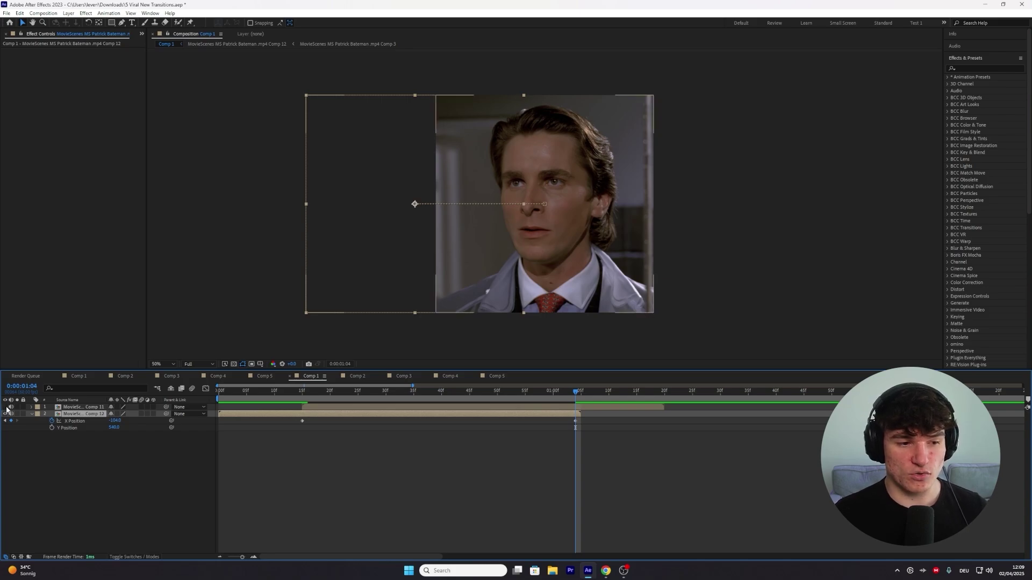
drag(115, 420, 6, 420)
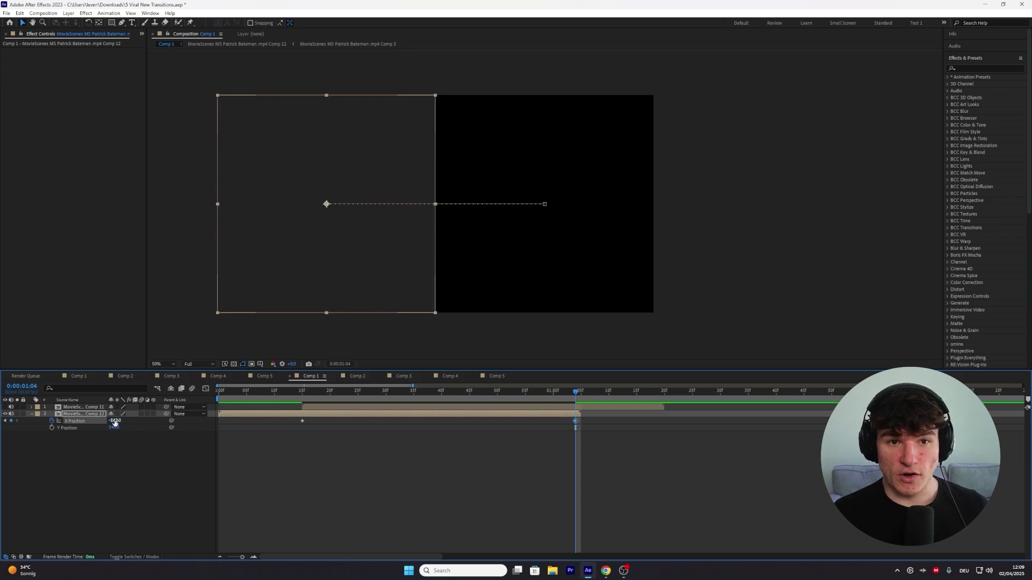
mouse_move(114, 420)
mouse_down()
mouse_move(29, 427)
mouse_move(116, 422)
mouse_up()
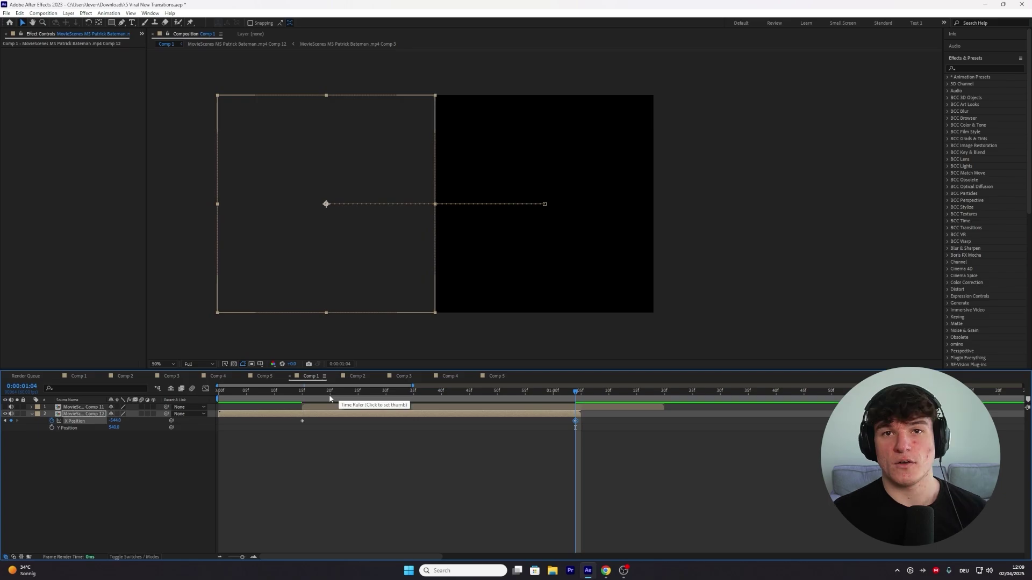
Show the top clip again and split its Position into separate X and Y dimensions.
click(5, 407)
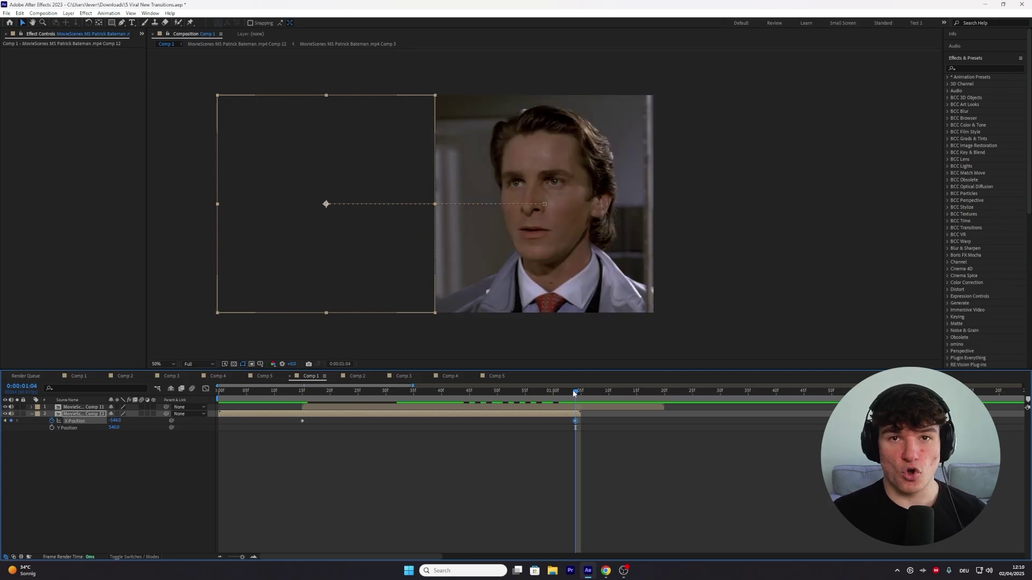
drag(565, 389, 310, 382)
key(Page_Up)
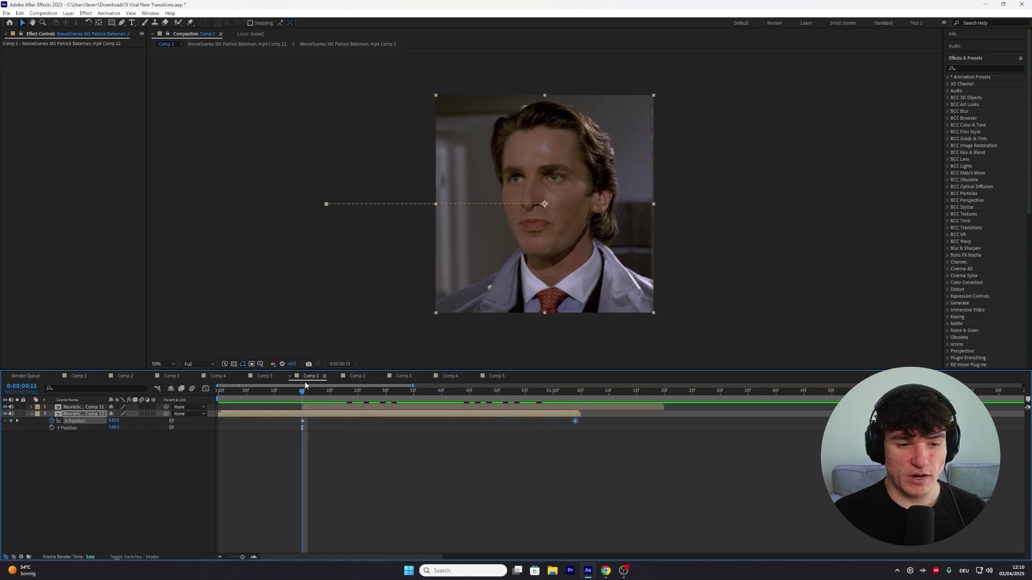
click(313, 408)
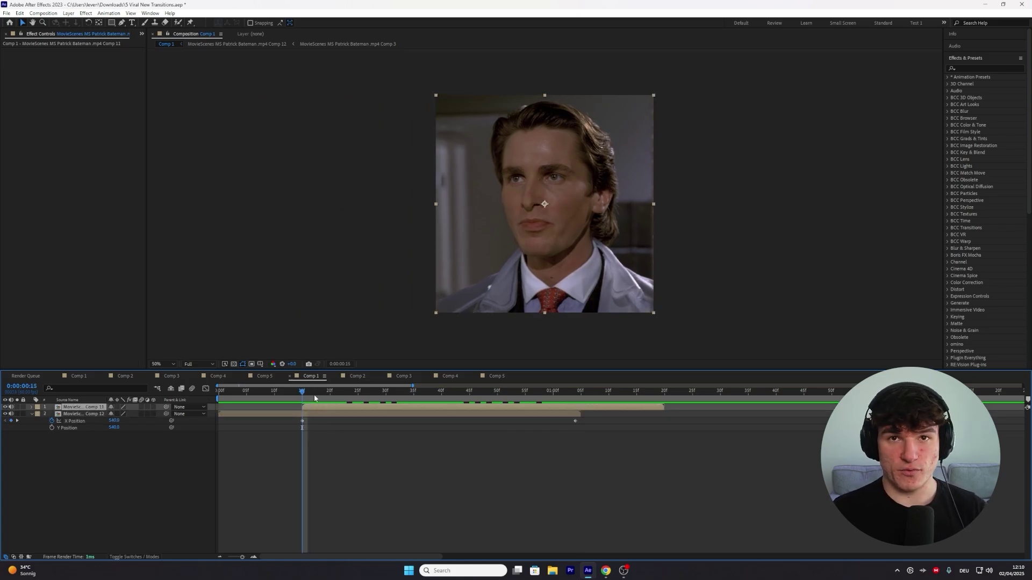
key(p)
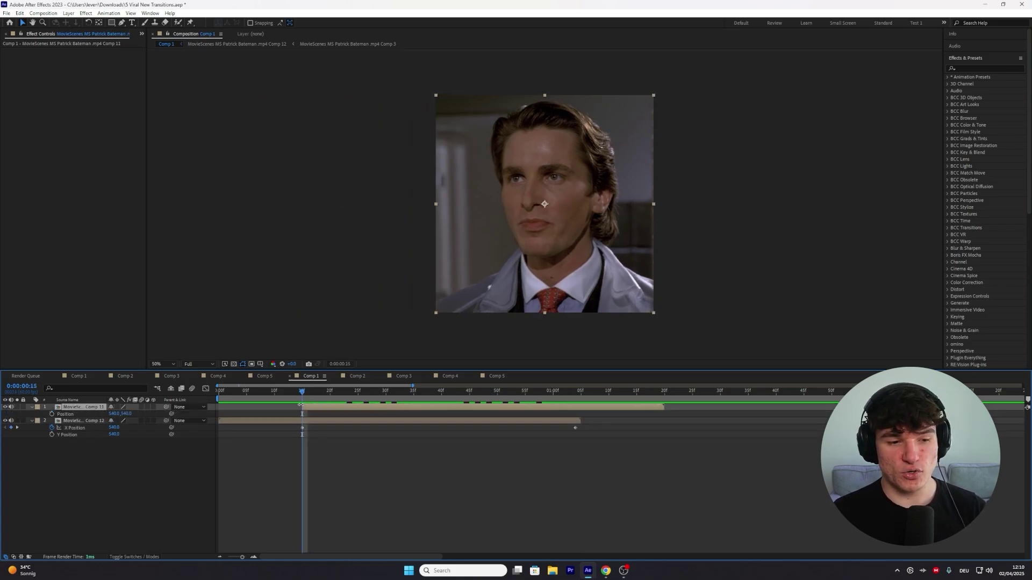
right_click(68, 415)
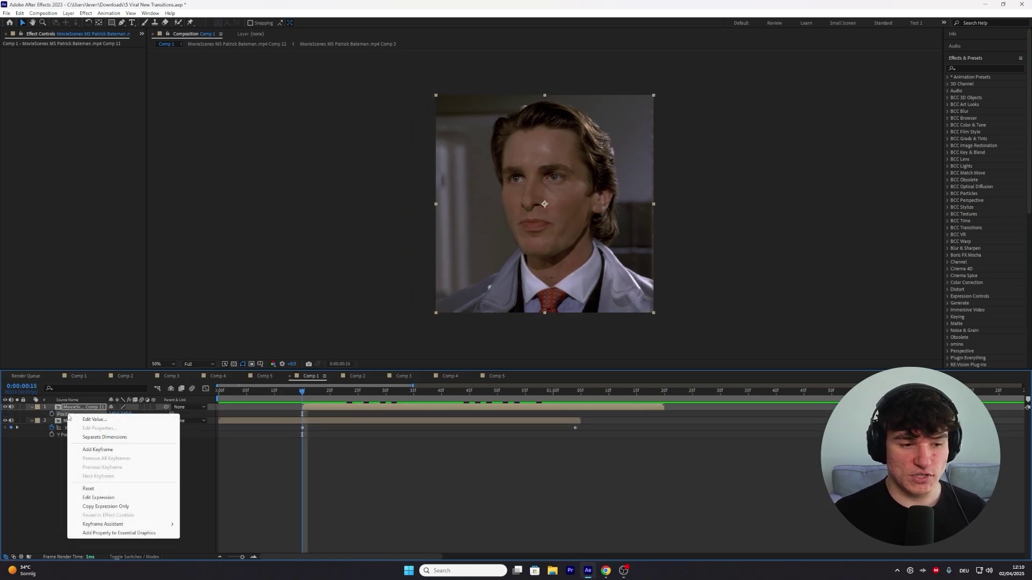
click(90, 438)
Keyframe the top clip's X Position to start offscreen right and end centred.
click(52, 415)
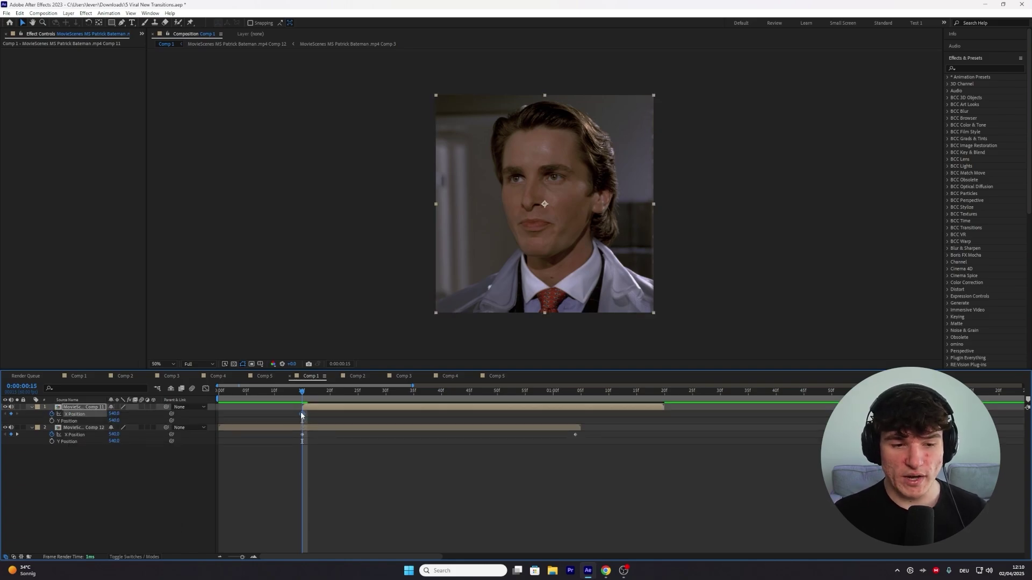
drag(302, 415, 575, 415)
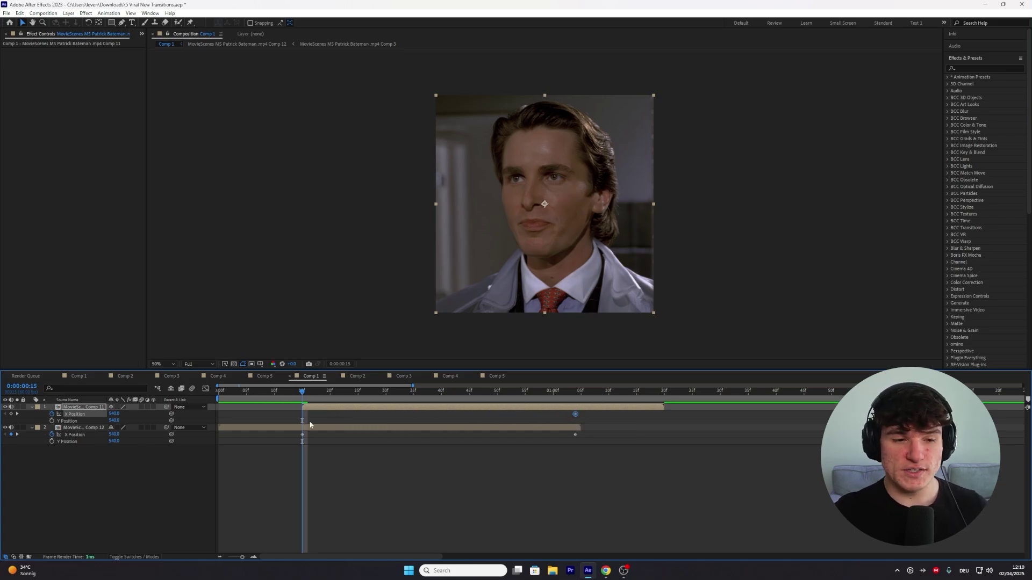
click(283, 412)
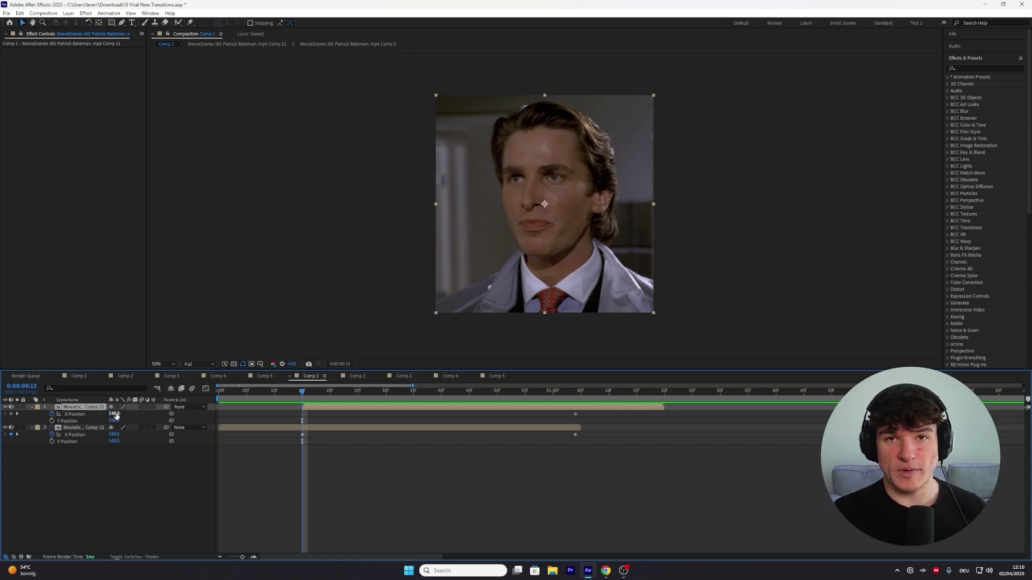
drag(114, 414, 523, 385)
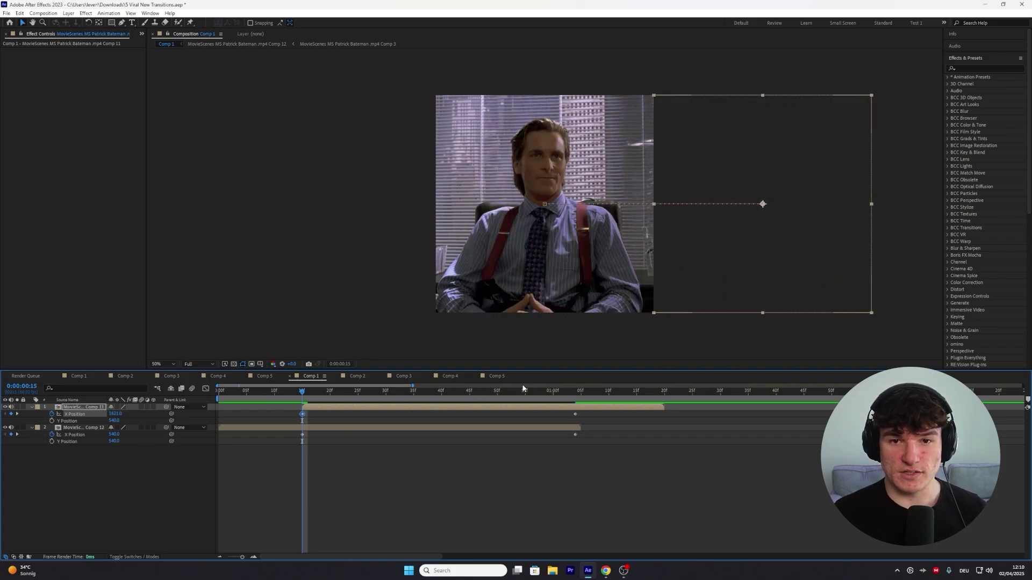
Preview the slide transition and select all four X Position keyframes.
click(81, 428)
click(345, 396)
drag(345, 396, 549, 390)
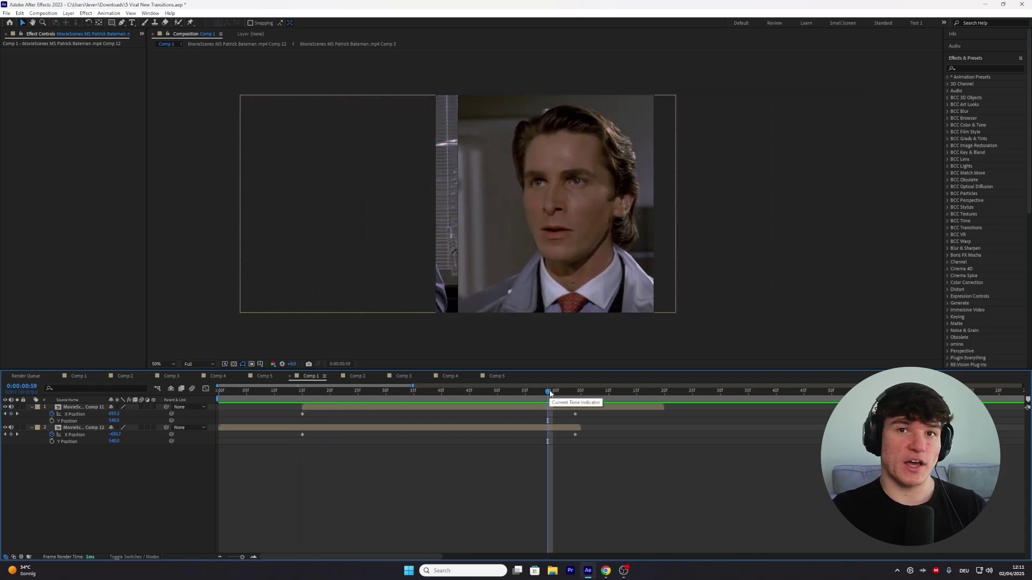
key(space)
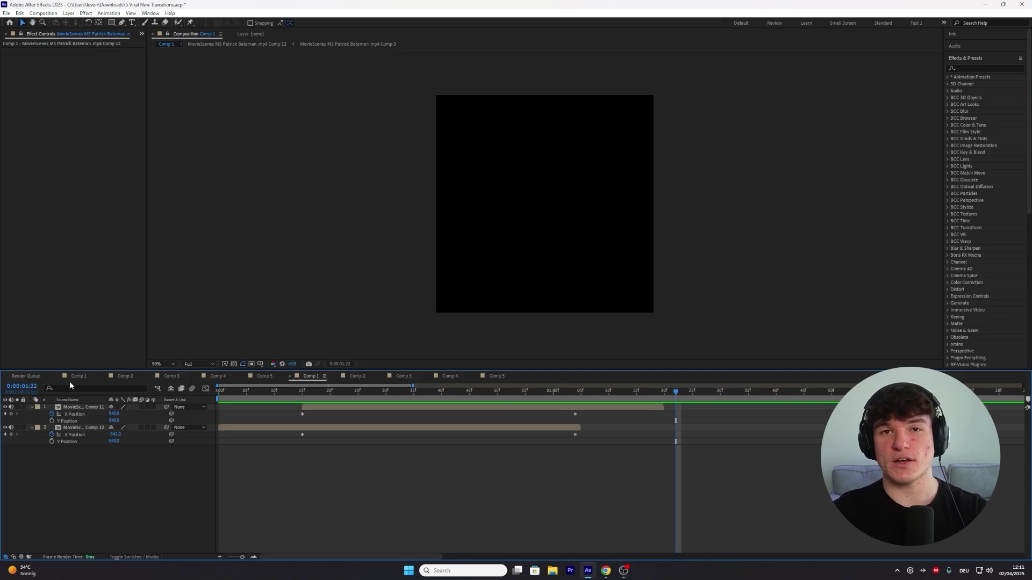
drag(621, 462, 297, 407)
Apply easing to the selected X Position keyframes and show the Graph Editor.
right_click(301, 414)
mouse_move(347, 538)
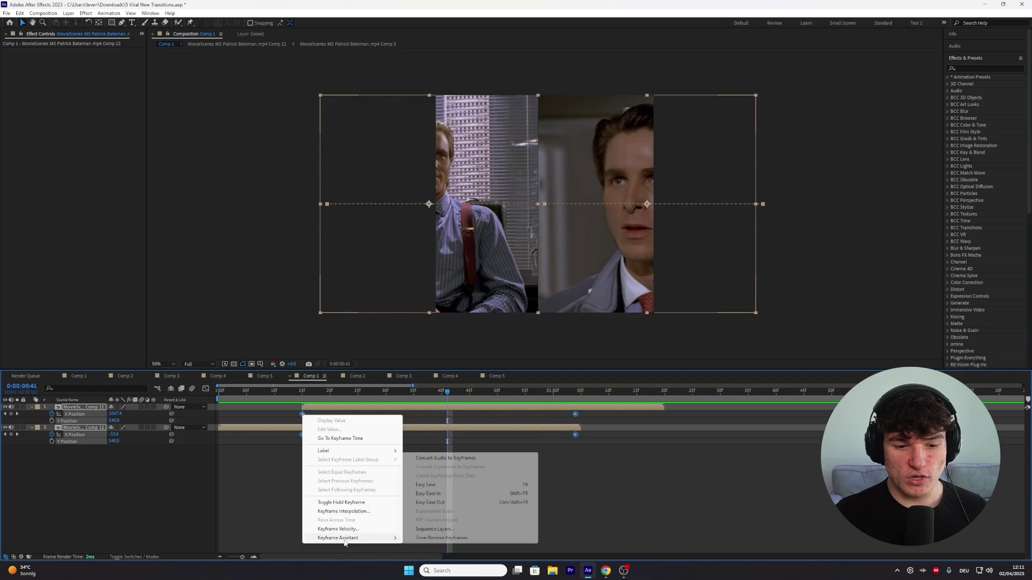
click(440, 486)
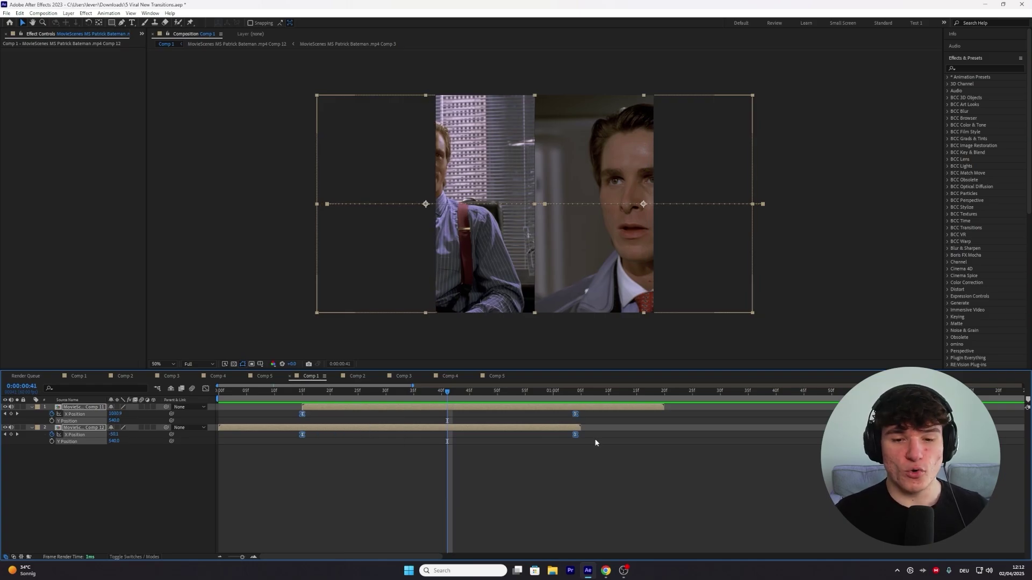
click(301, 428)
click(206, 389)
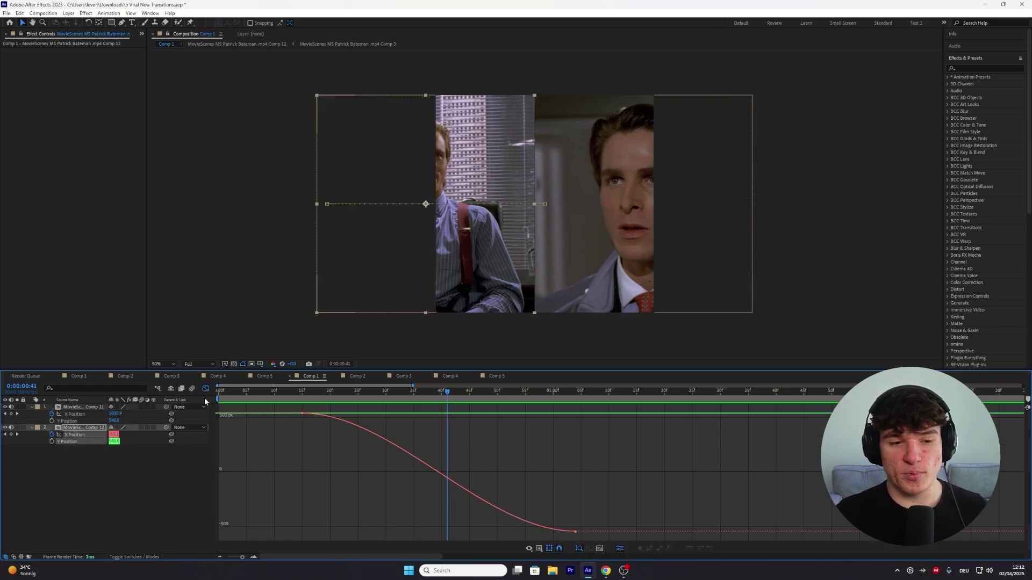
click(266, 454)
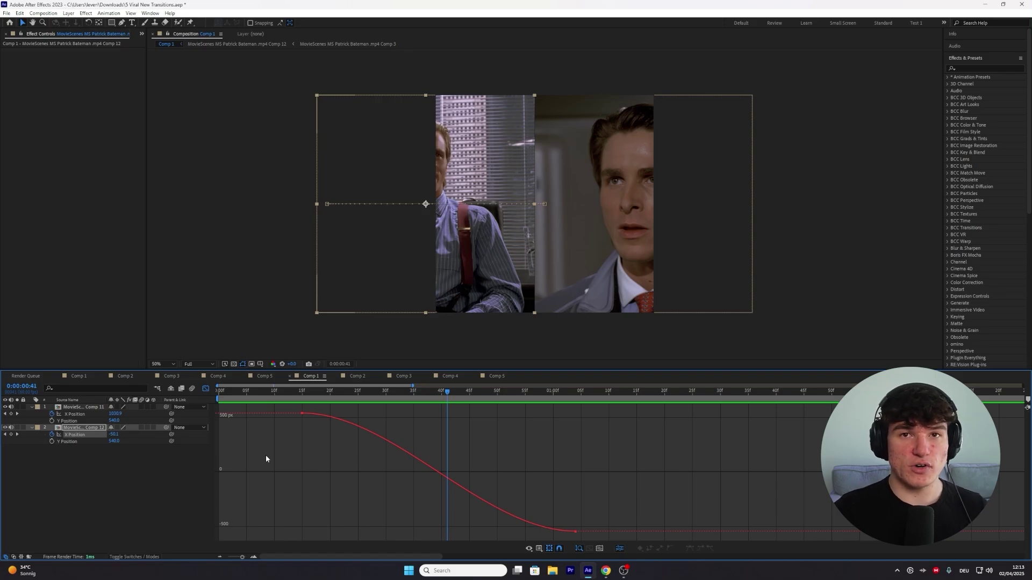
Switch to the speed graph and drag both keyframes' influence to about 56%.
right_click(456, 428)
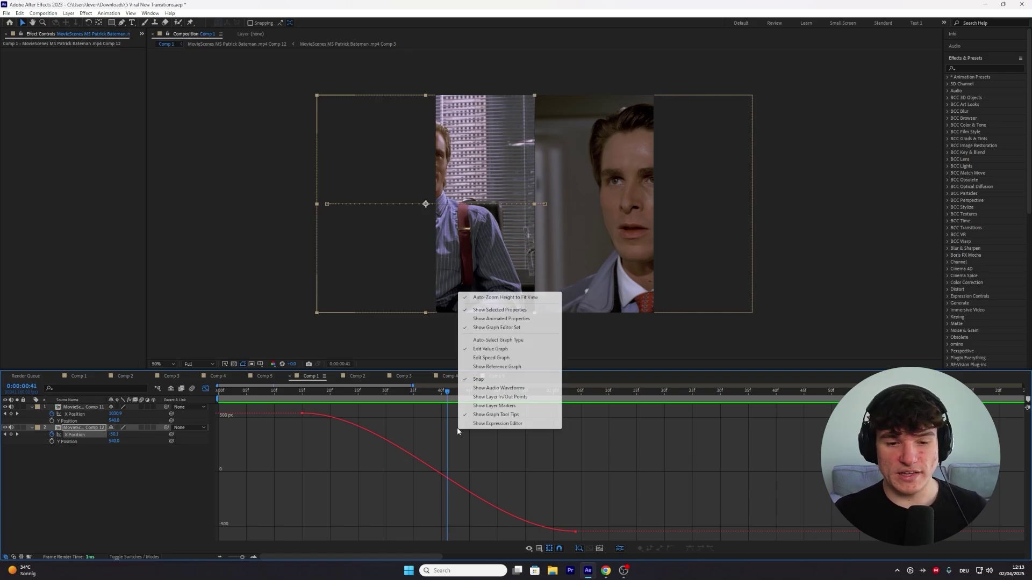
click(488, 358)
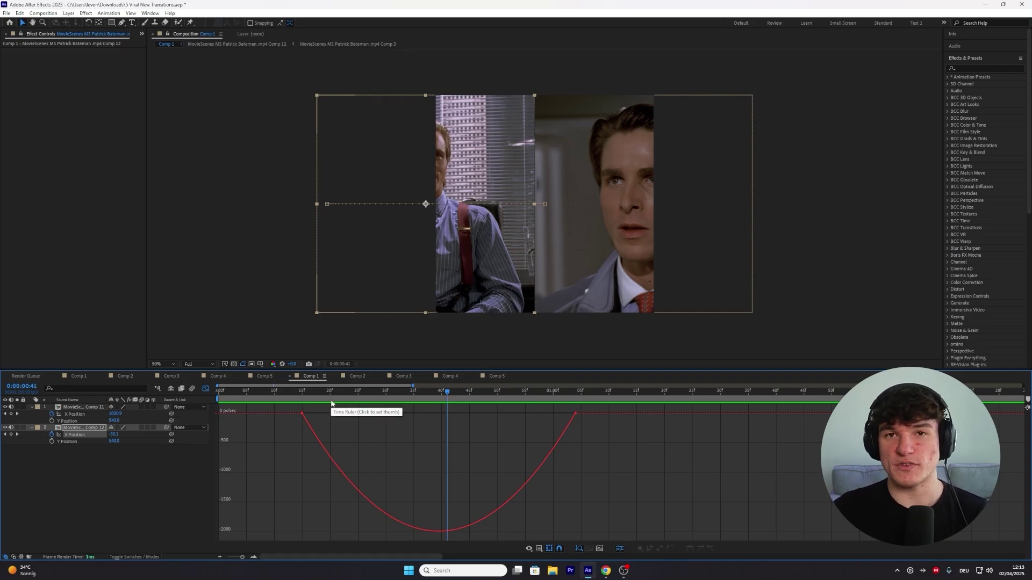
drag(424, 403, 405, 413)
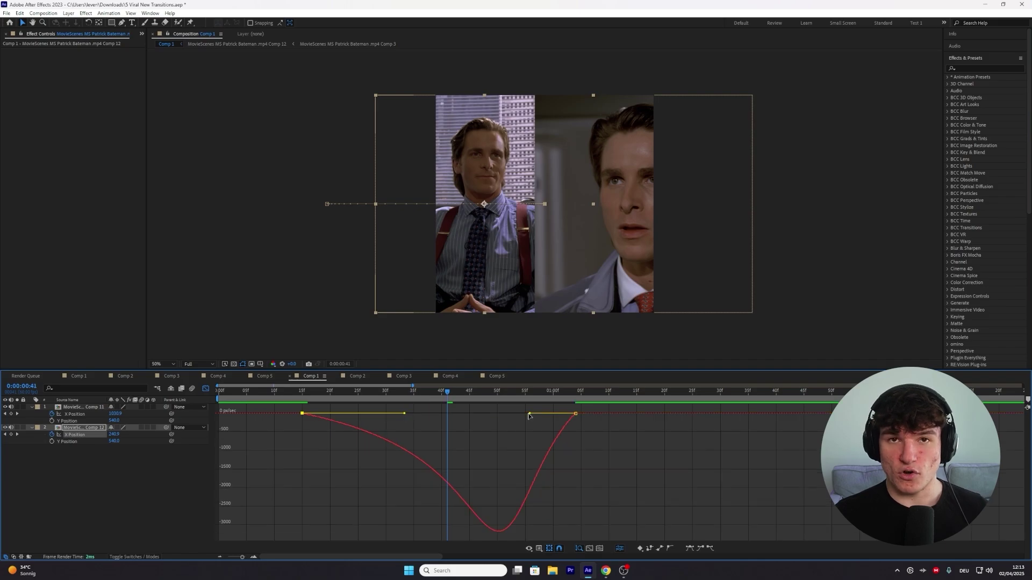
drag(530, 415, 473, 414)
click(206, 389)
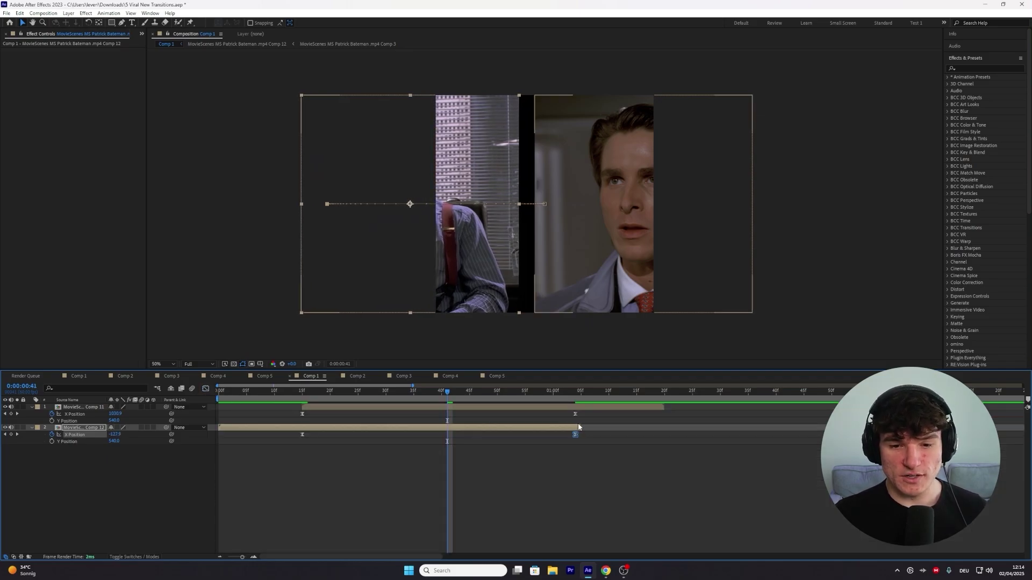
Ease the top clip's X Position keyframes by extending their influence handles on the speed graph.
drag(589, 414, 290, 408)
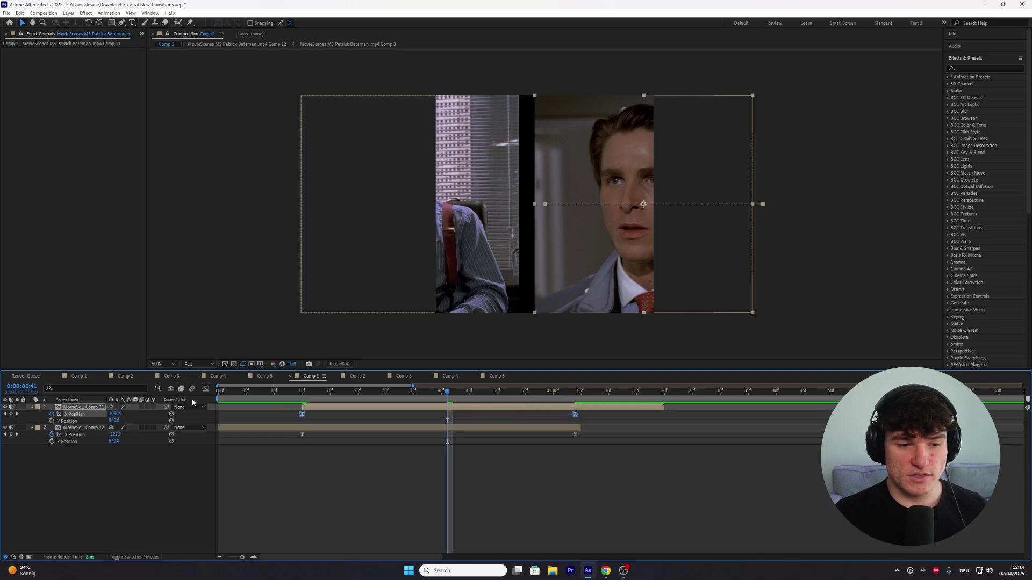
click(206, 389)
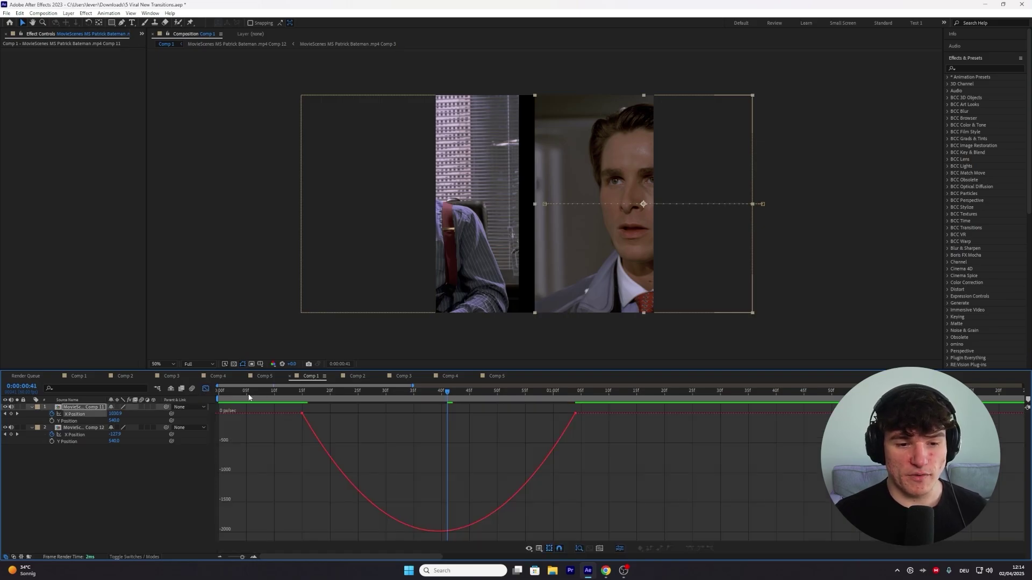
click(303, 413)
drag(347, 415, 450, 396)
click(445, 396)
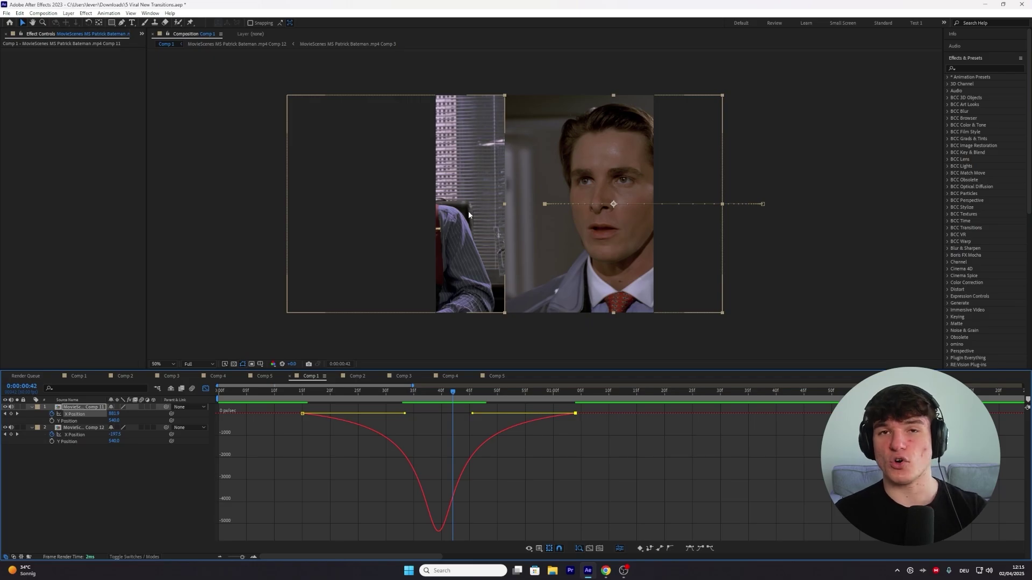
click(205, 388)
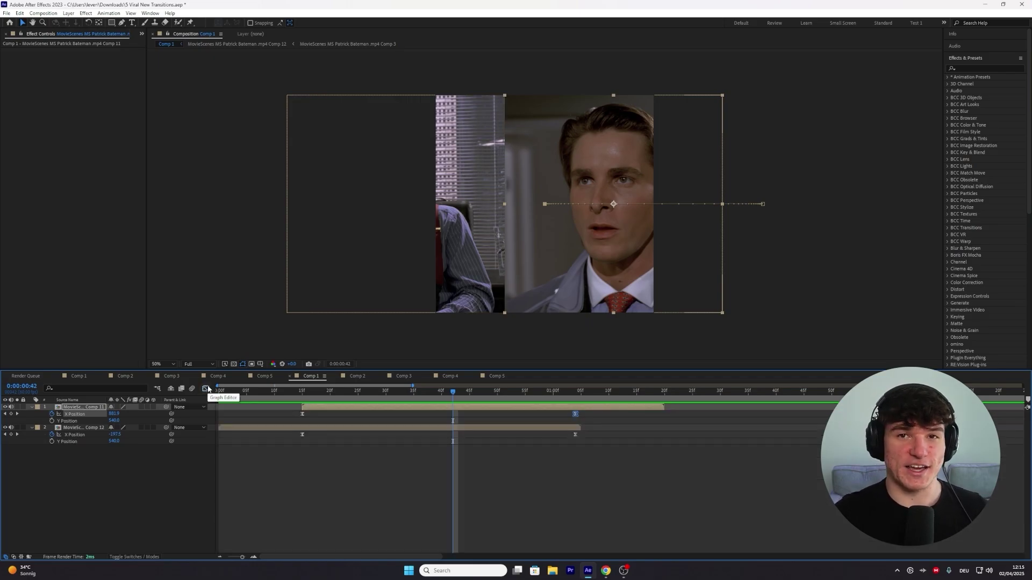
Turn on motion blur for the clip layers and the composition.
click(179, 417)
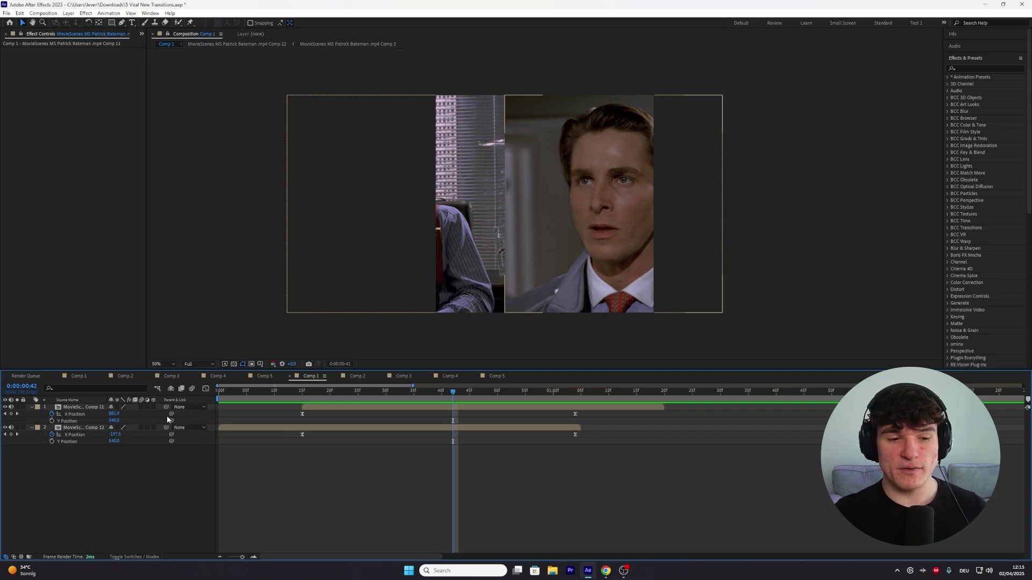
click(142, 406)
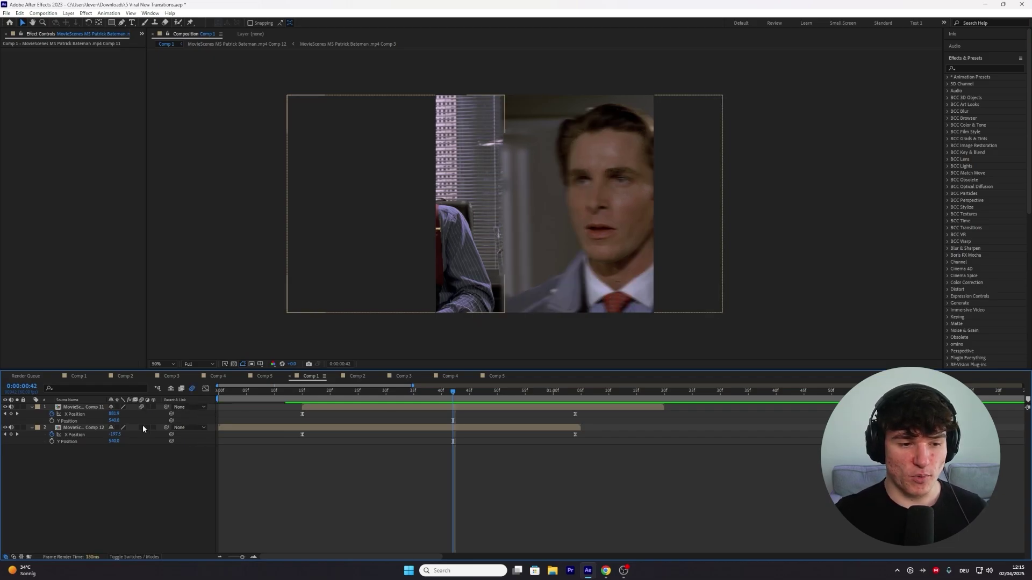
click(143, 427)
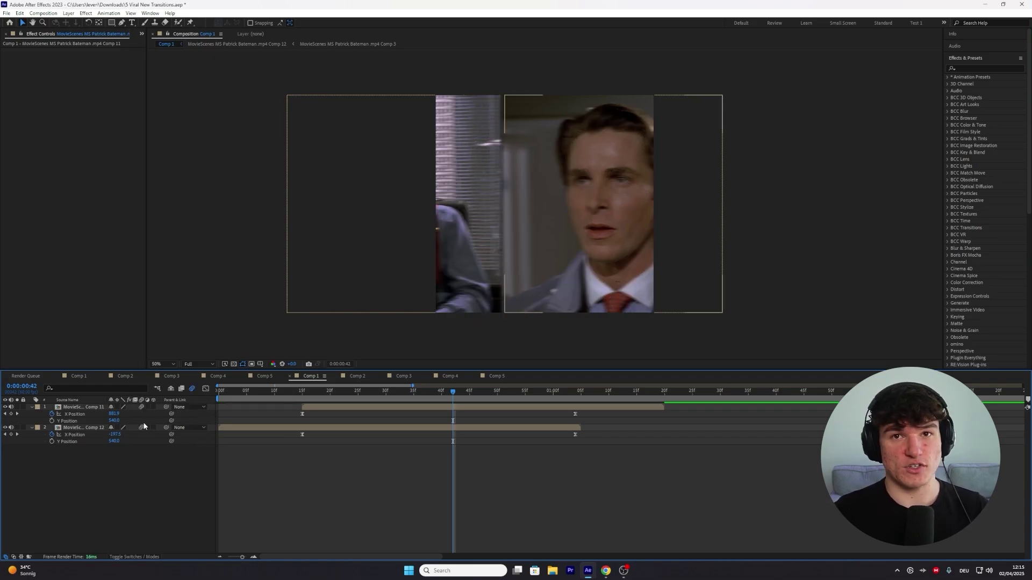
Select both clip layers and start pre-composing them.
click(386, 410)
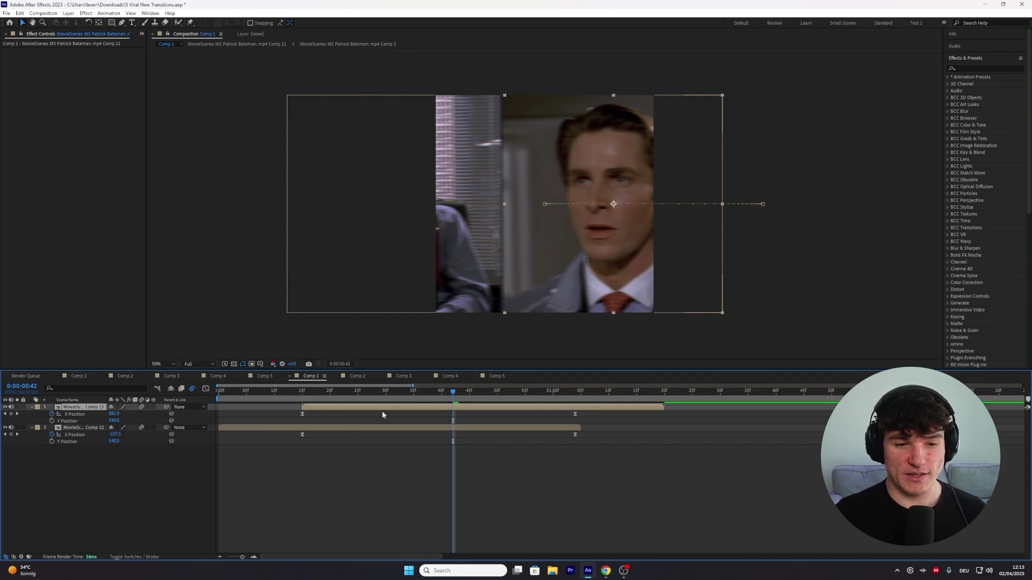
shift+click(339, 427)
right_click(353, 412)
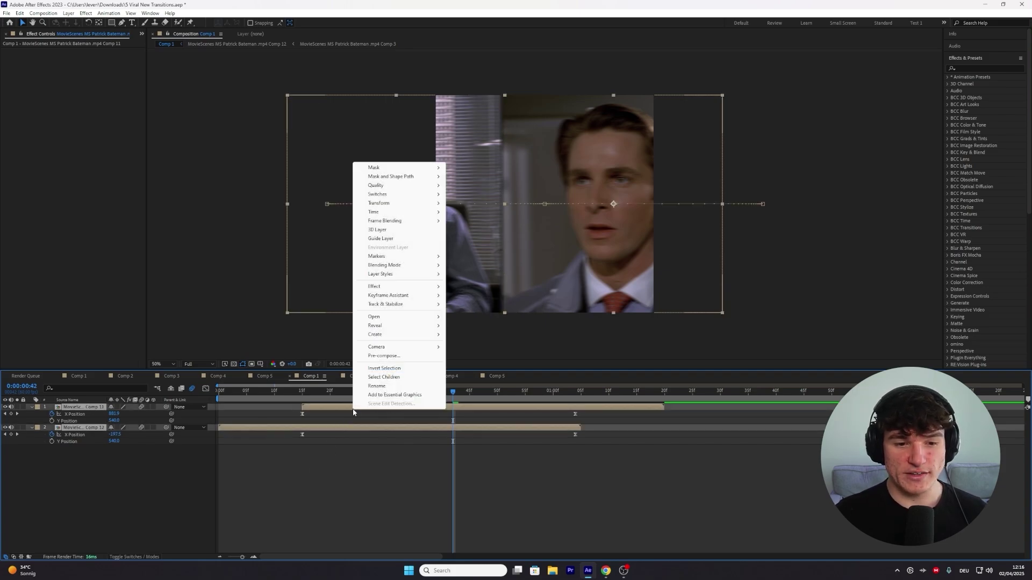
click(383, 356)
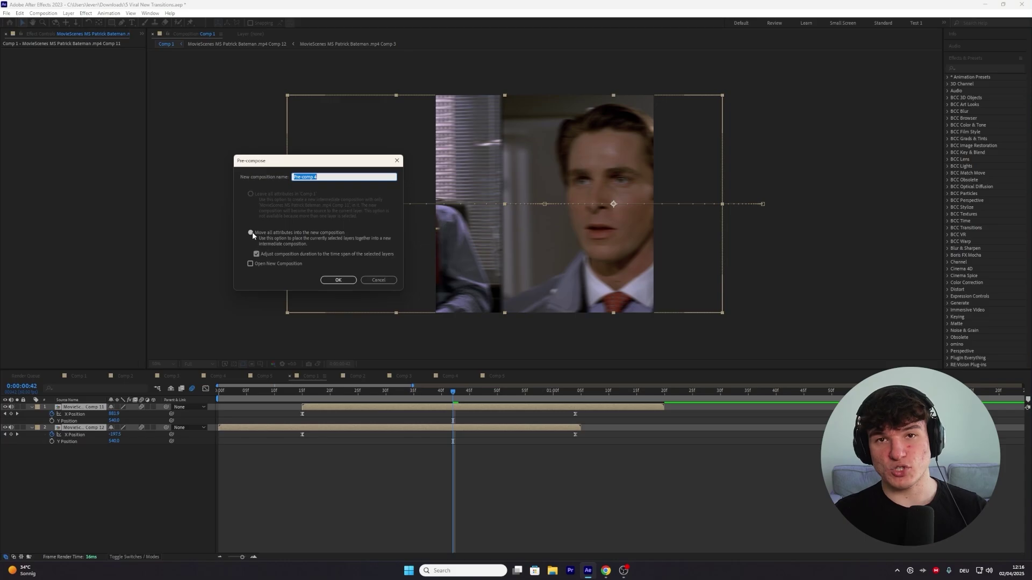
Create Pre-comp 4 from the two clips and search the effects for 's_timeslice'.
click(336, 279)
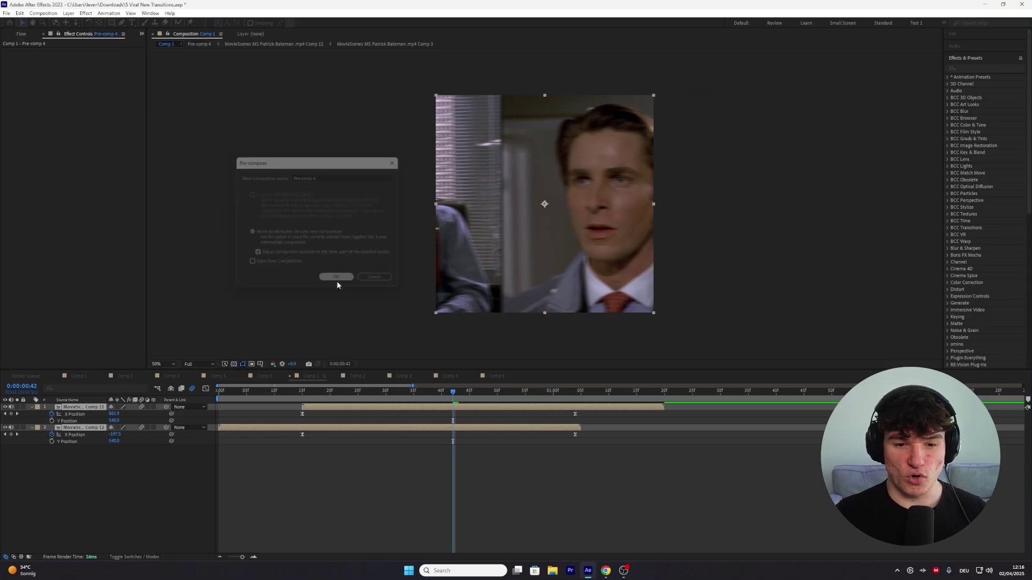
click(962, 67)
text(s_timeslice)
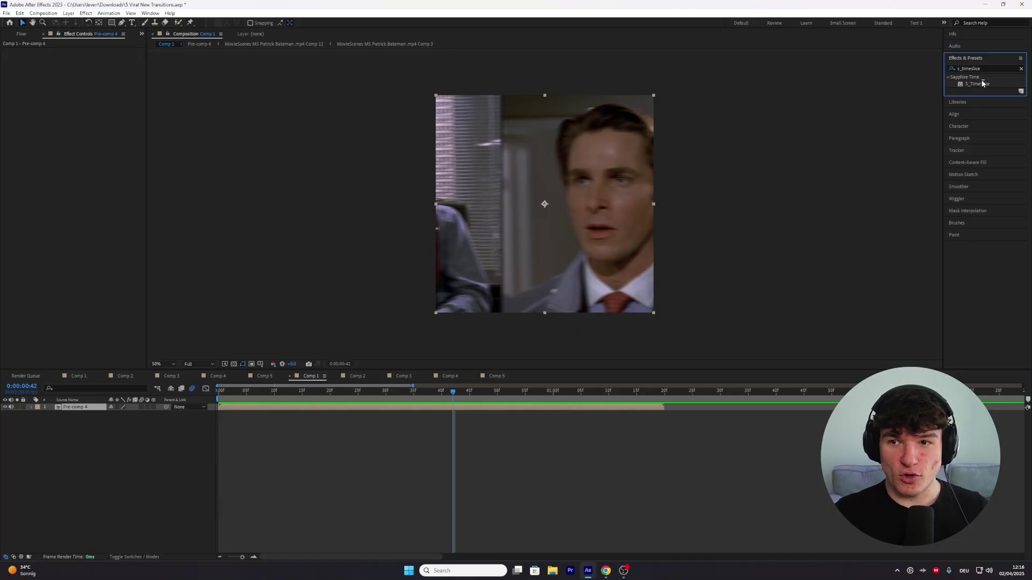
Drag the S_TimeSlice effect onto the Pre-comp 4 layer.
drag(982, 83, 368, 406)
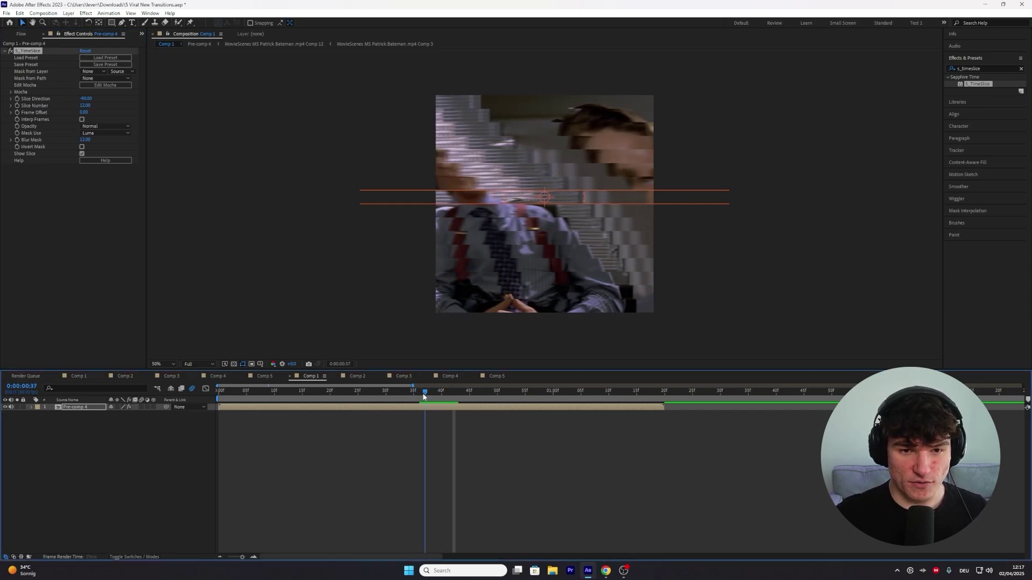
Change the S_TimeSlice Slice Number to 7, then 49, then scrub it to 60.
drag(445, 396, 436, 396)
click(420, 454)
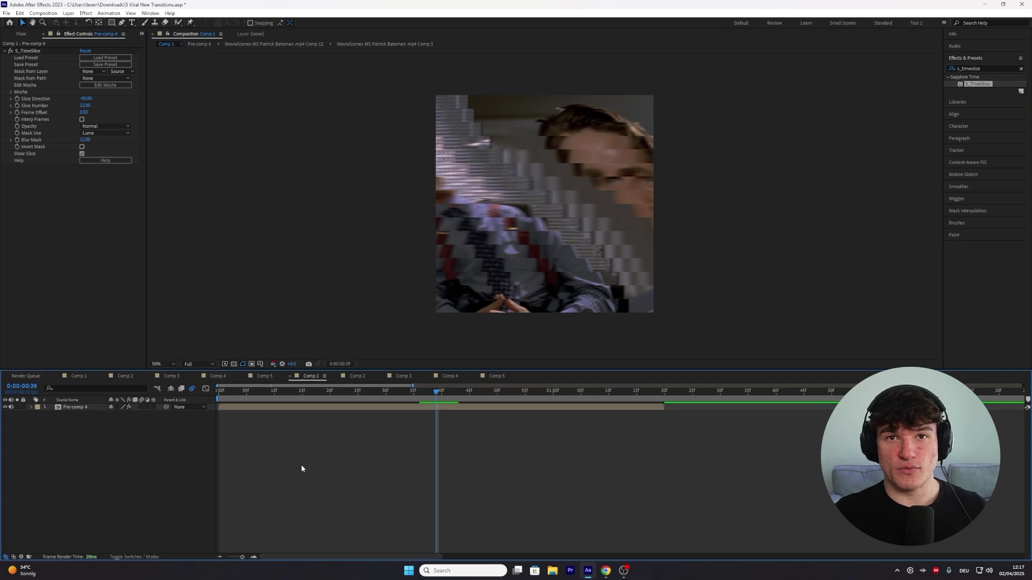
click(84, 105)
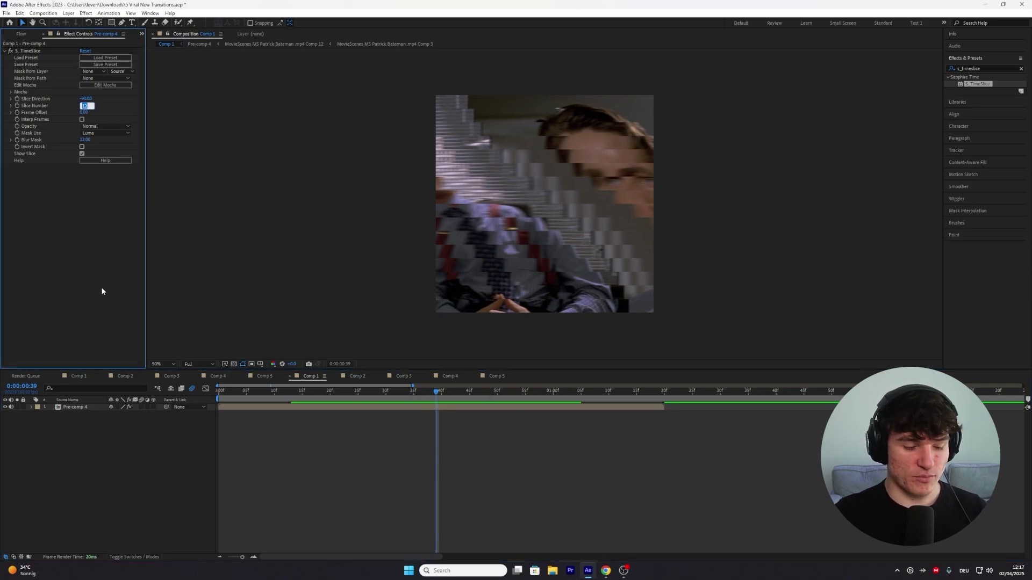
text(7)
key(Return)
click(84, 106)
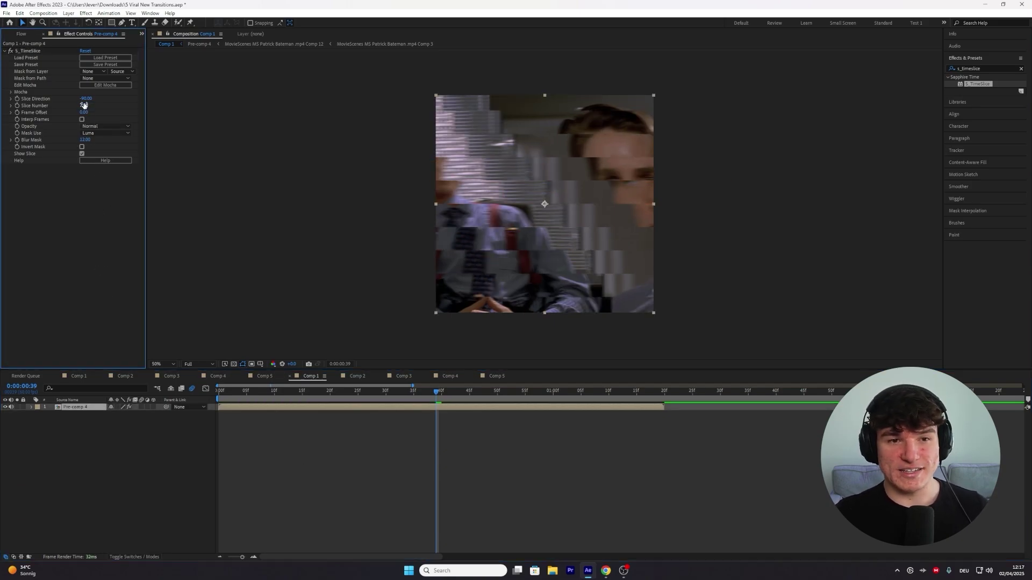
text(49)
key(Return)
drag(92, 104, 72, 215)
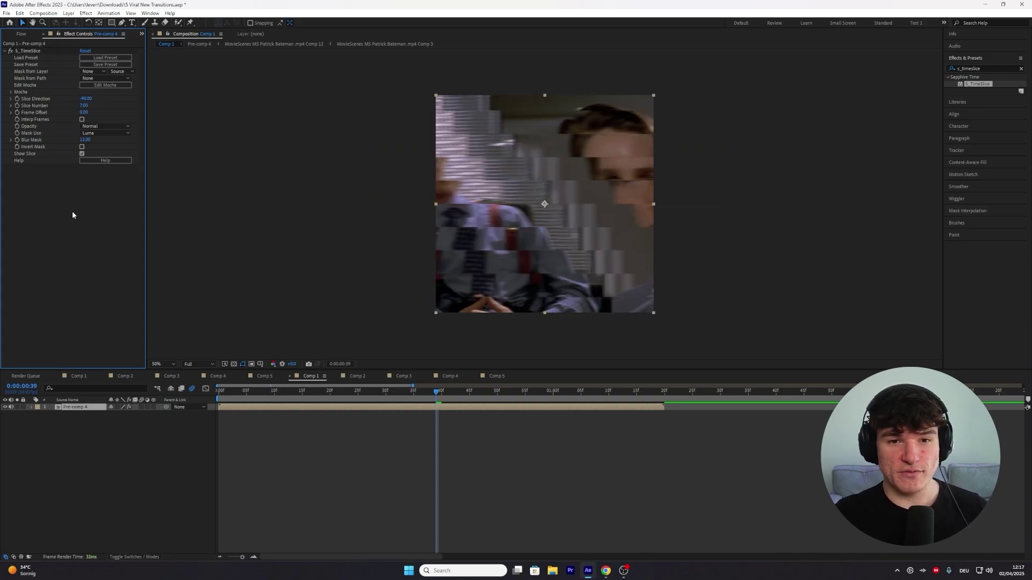
Preview the sliced transition and set Slice Direction to 90.
drag(436, 390, 224, 391)
key(space)
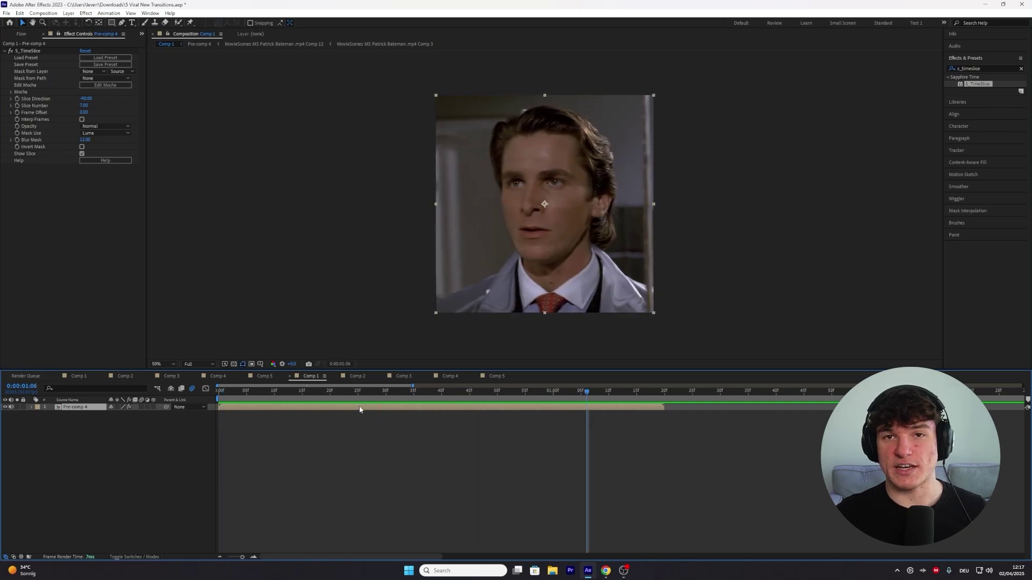
drag(587, 393, 430, 392)
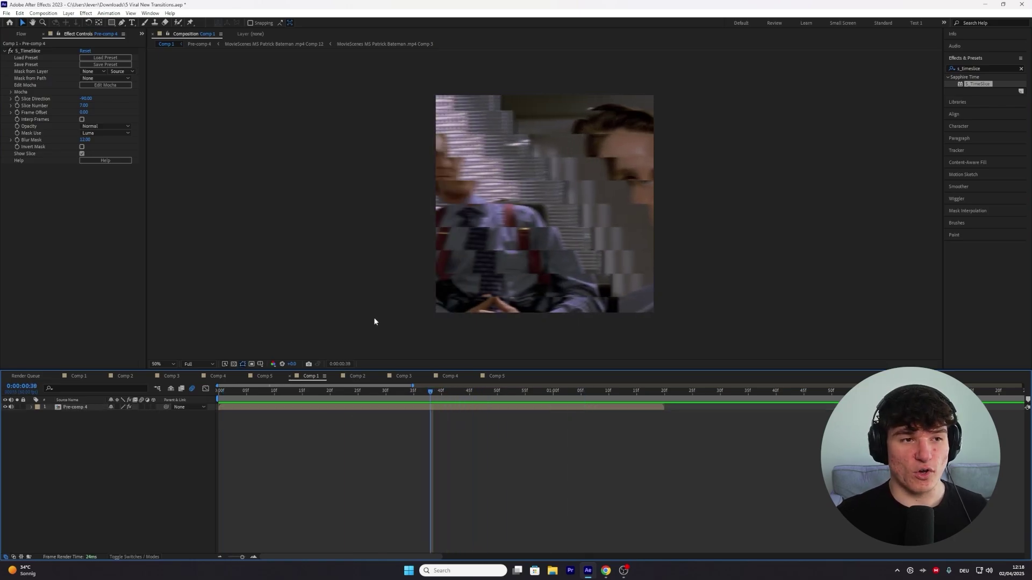
click(85, 98)
text(90)
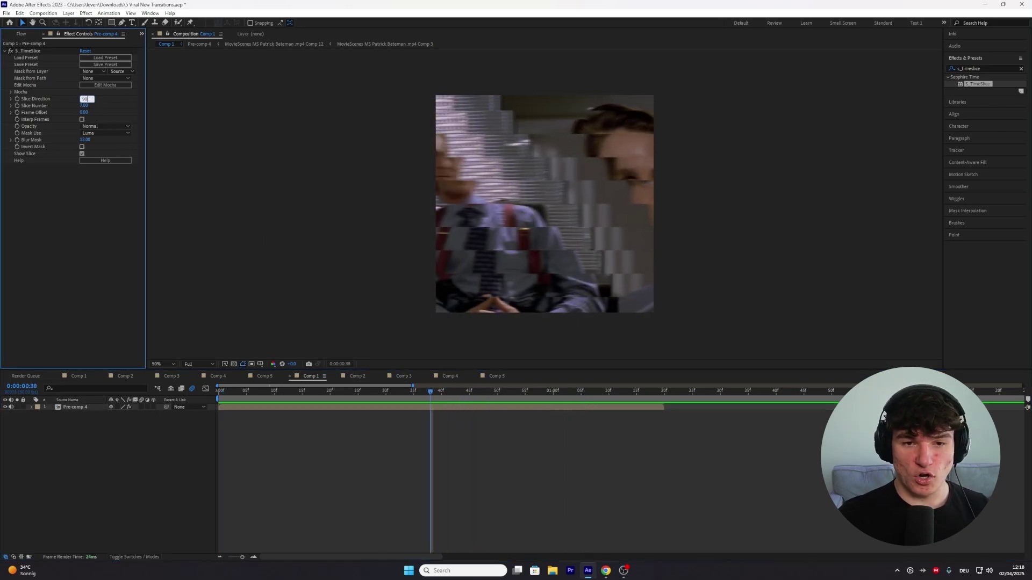
key(Return)
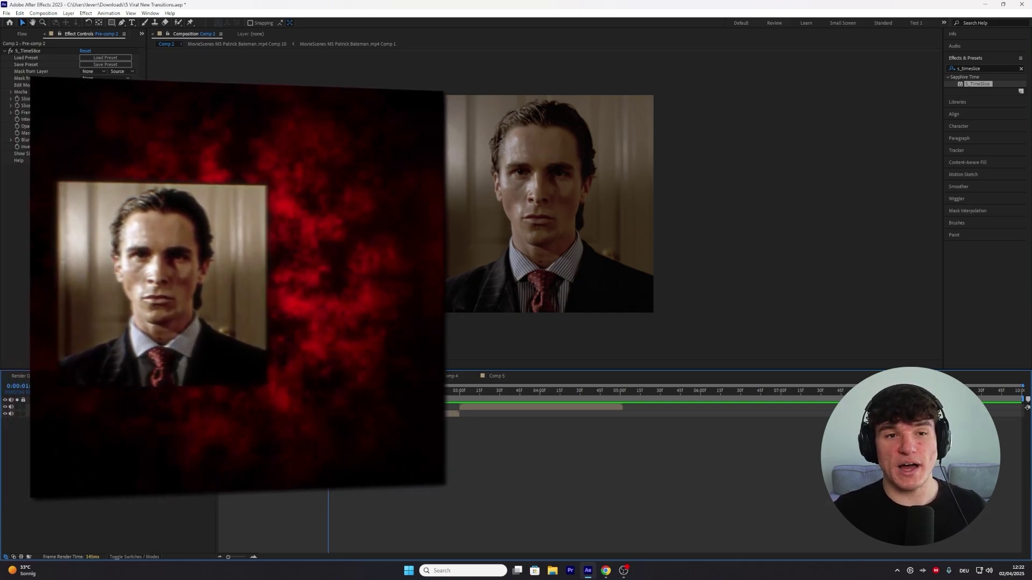
Drag Comp 2's top clip earlier so it overlaps the end of the lower clip.
click(504, 408)
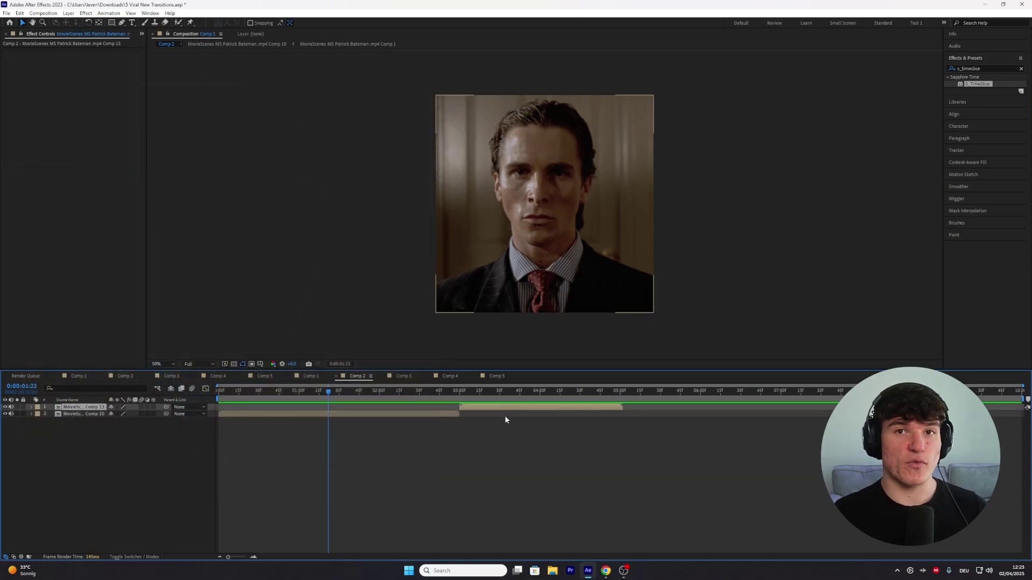
drag(504, 407, 363, 405)
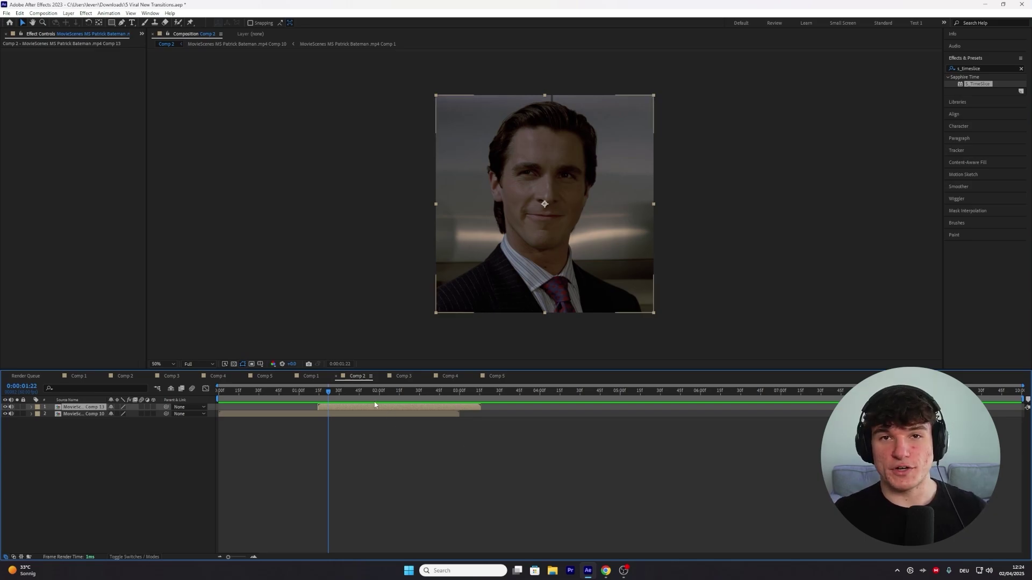
Add a new Camera 1 layer with the default camera settings.
click(68, 13)
mouse_move(75, 23)
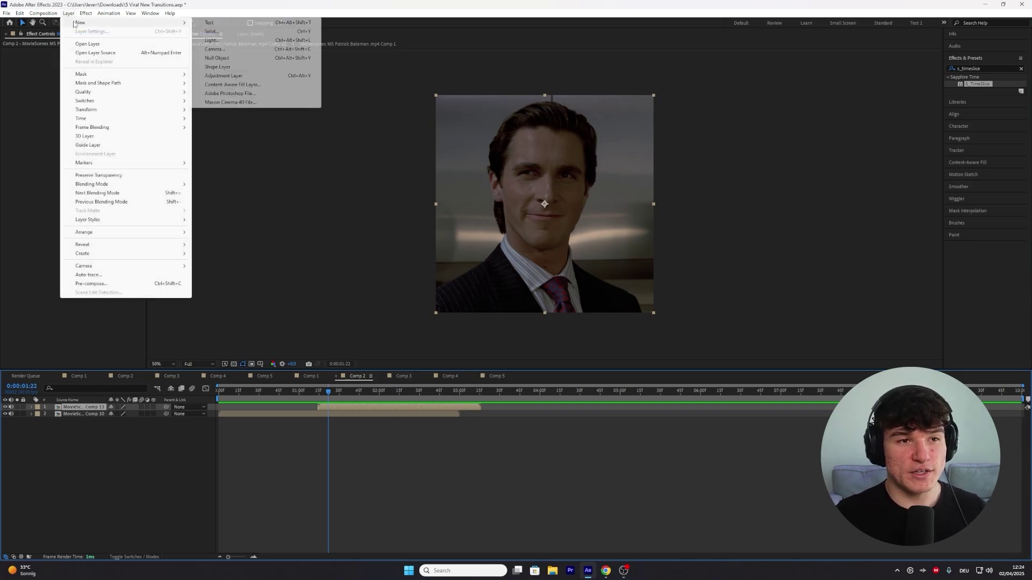
click(214, 49)
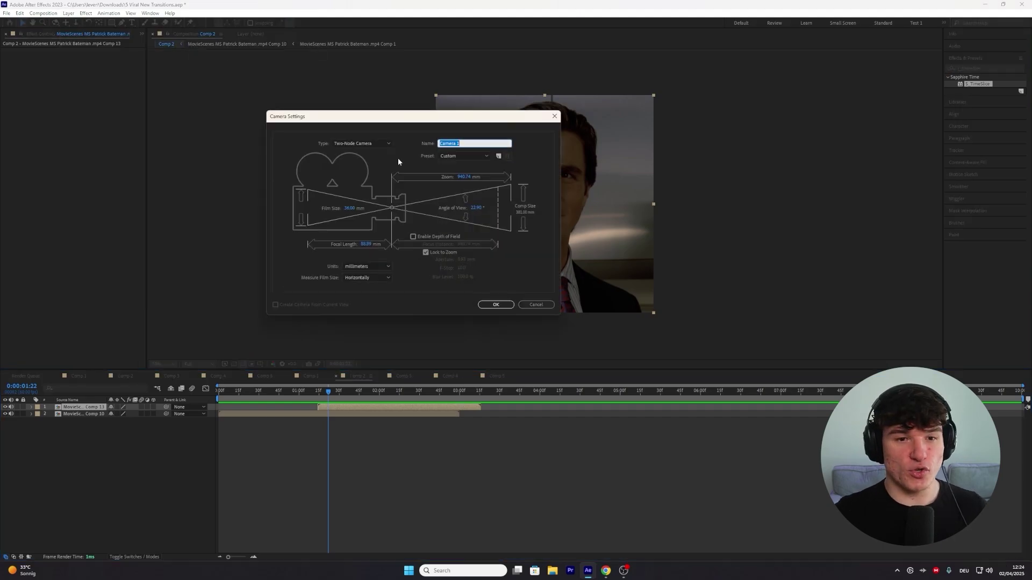
click(499, 306)
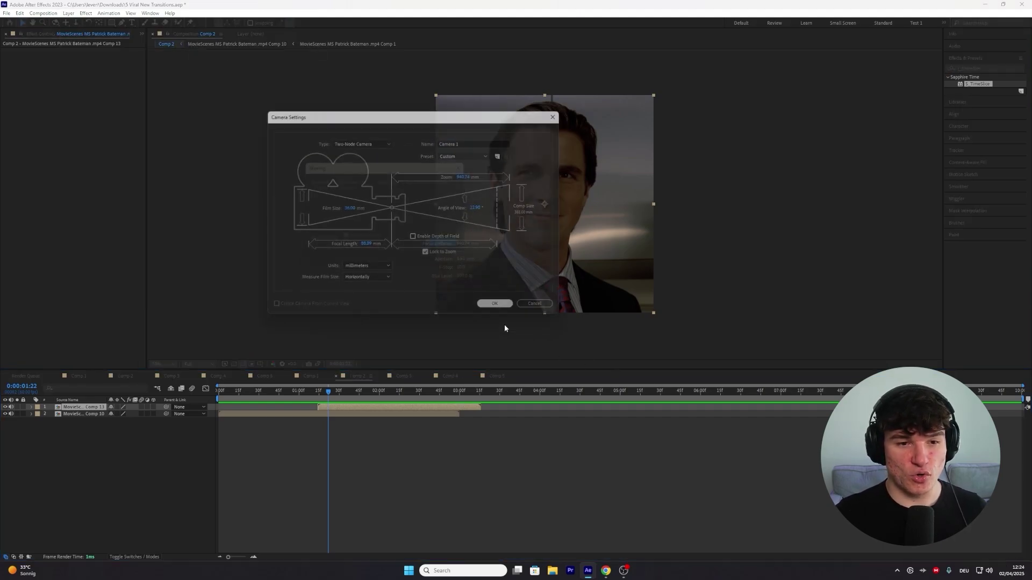
Add a Null 2 object layer and select the Camera 1 layer.
click(68, 13)
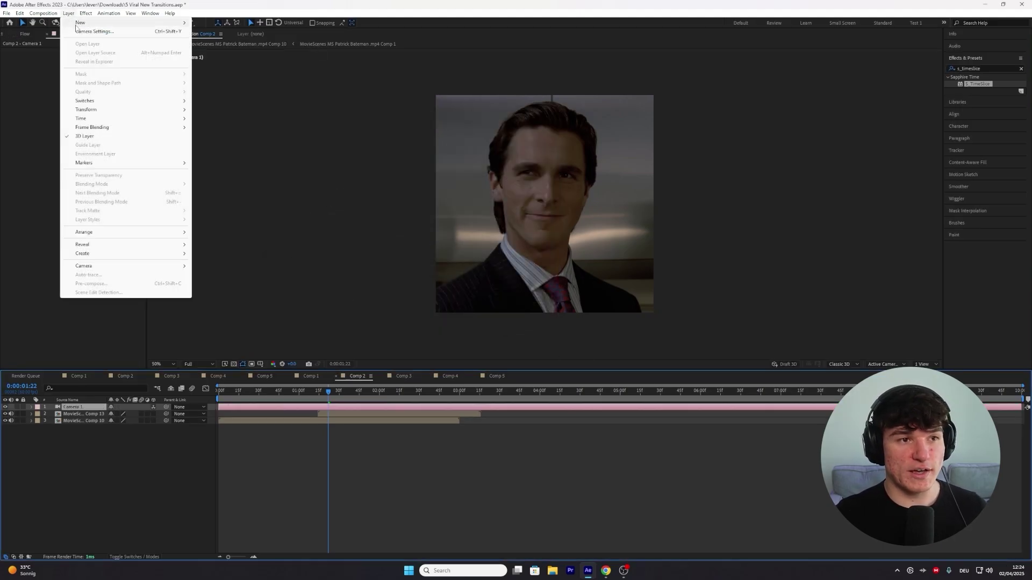
mouse_move(78, 23)
click(285, 59)
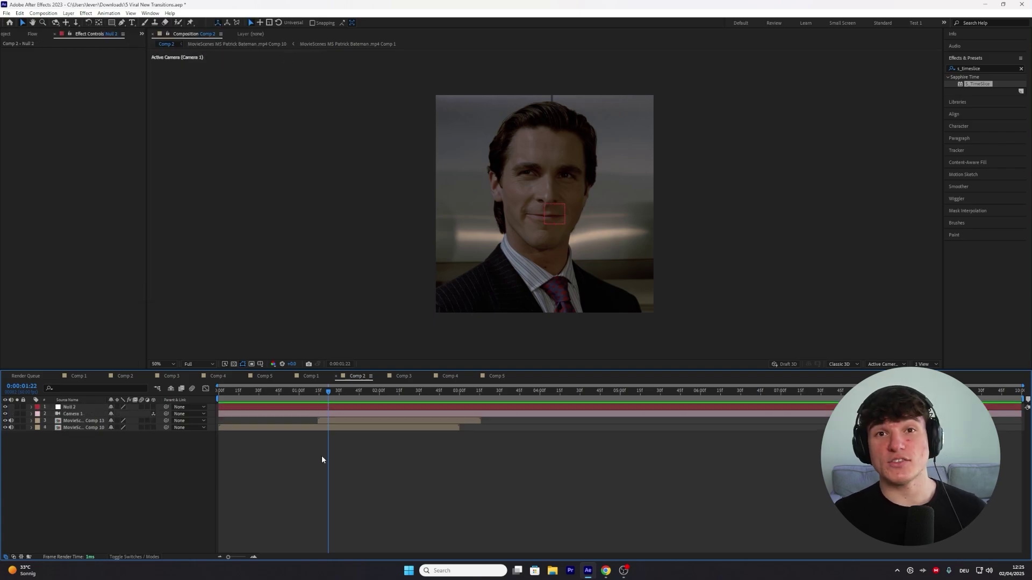
click(282, 414)
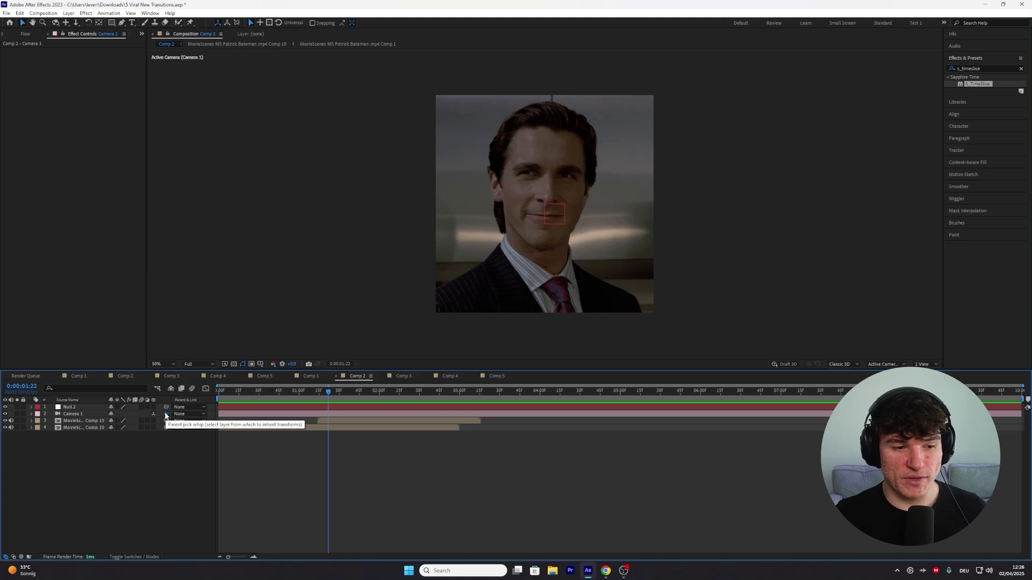
Parent Camera 1 to Null 2 and switch the null and both clip layers to 3D.
drag(166, 415, 88, 408)
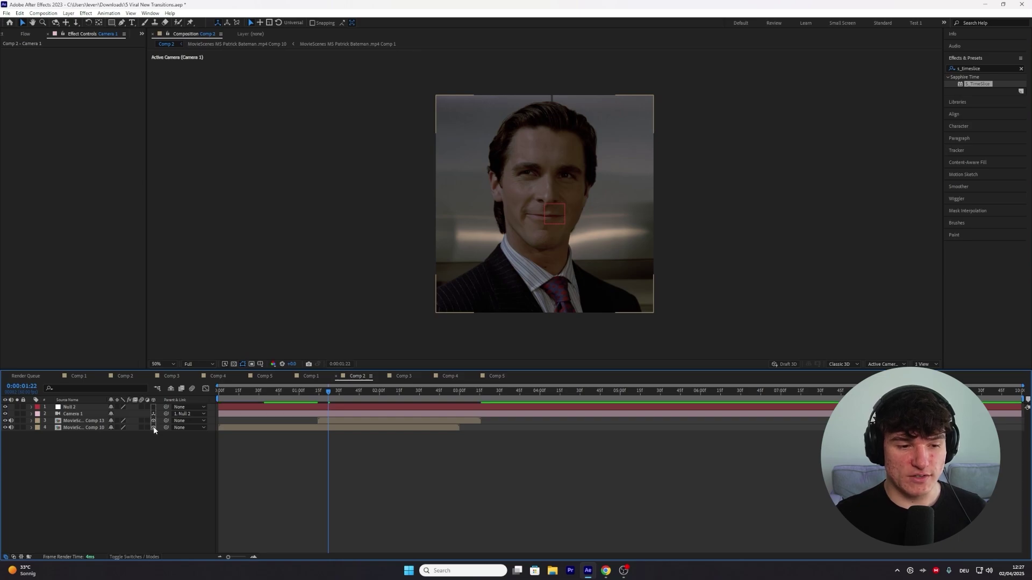
drag(153, 427, 153, 409)
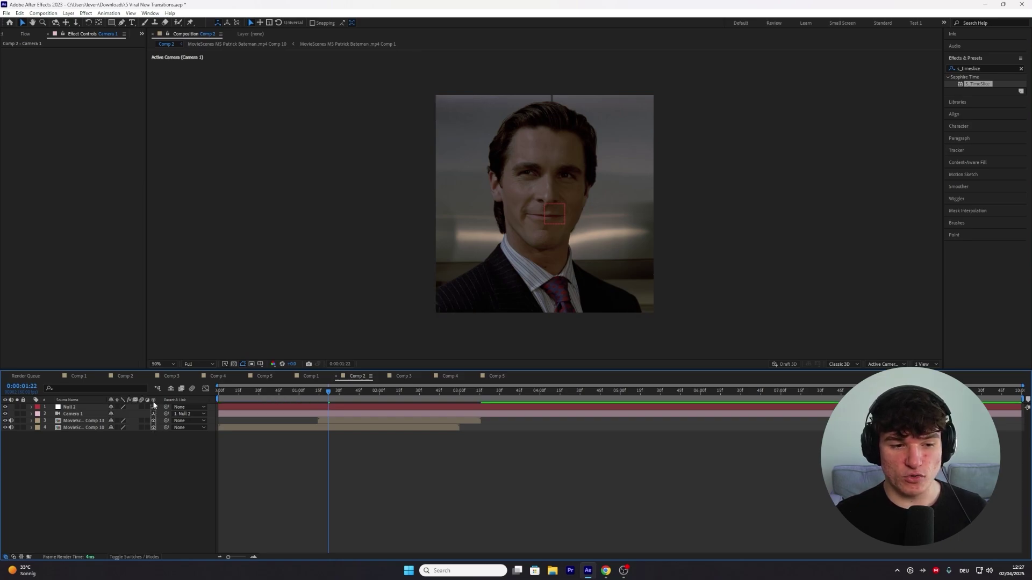
drag(328, 391, 239, 395)
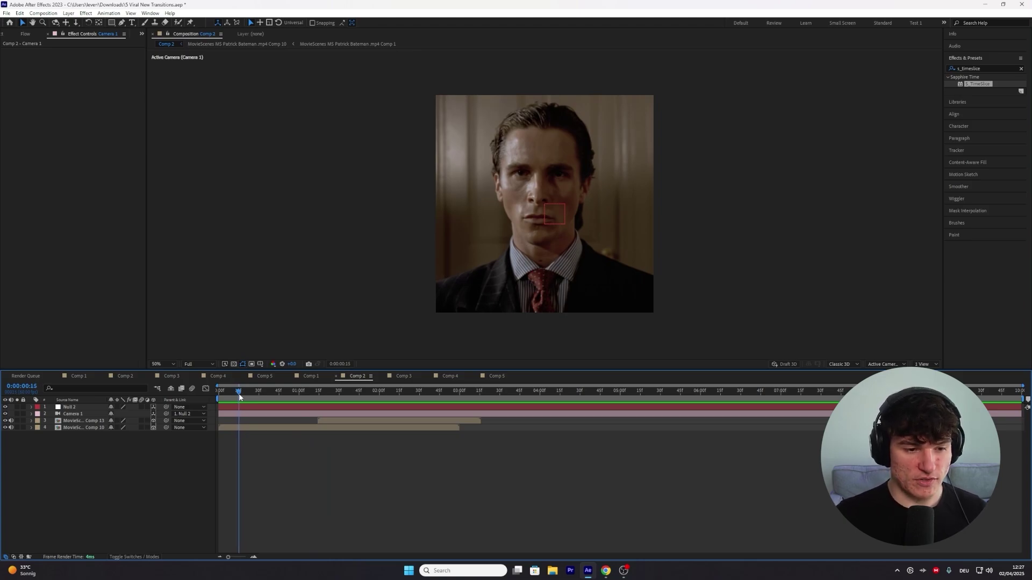
Split Null 2's Position into separate X, Y and Z dimensions.
click(246, 404)
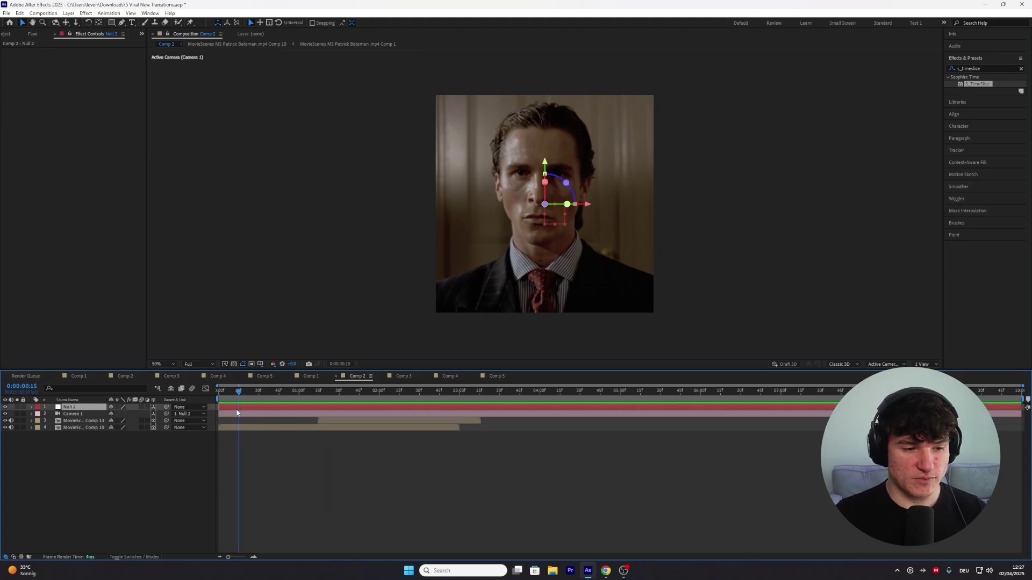
key(p)
right_click(76, 414)
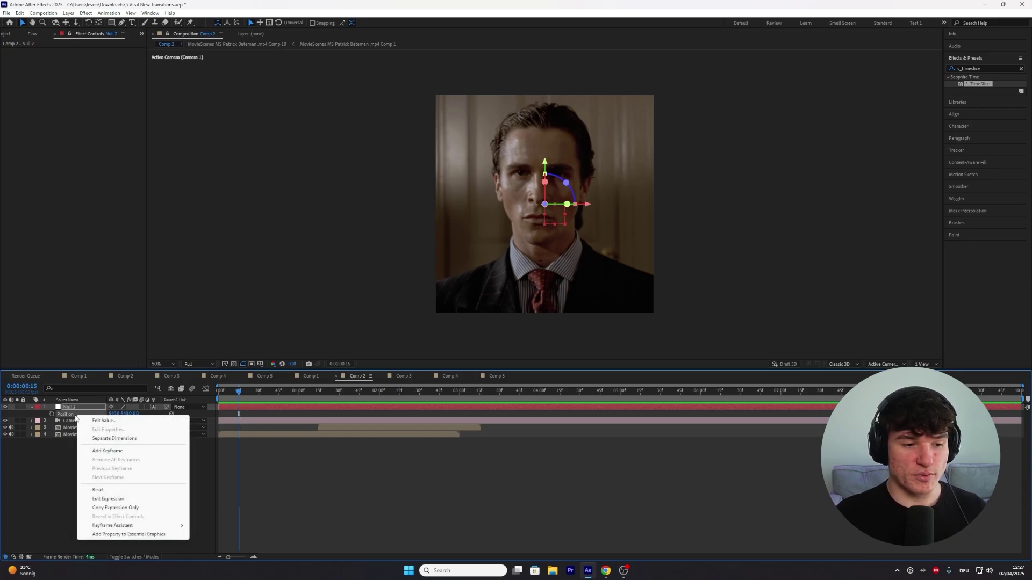
click(97, 438)
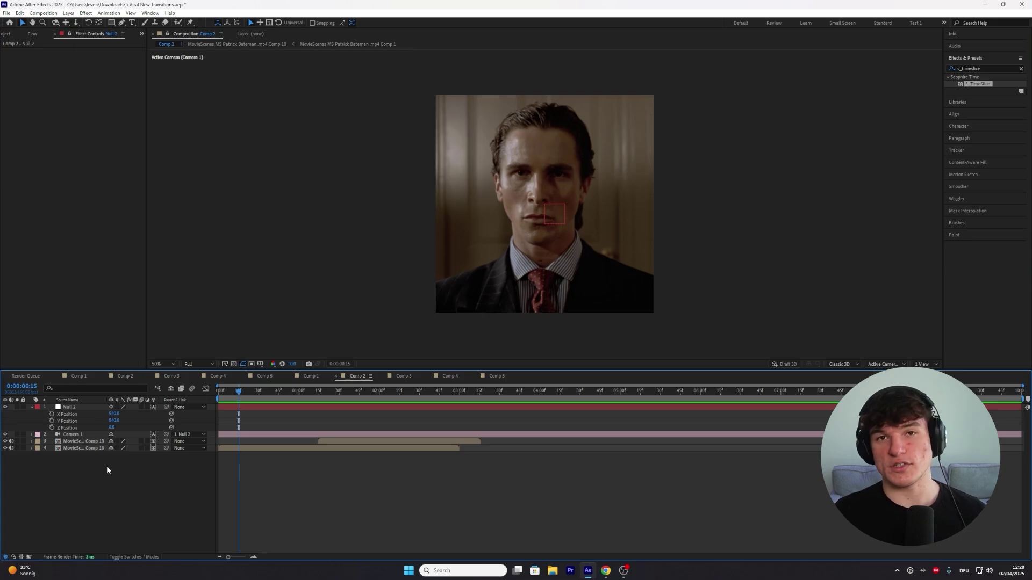
Keyframe Null 2's Z Position from 0 down to -2790 by about 0:00:00:57.
click(52, 428)
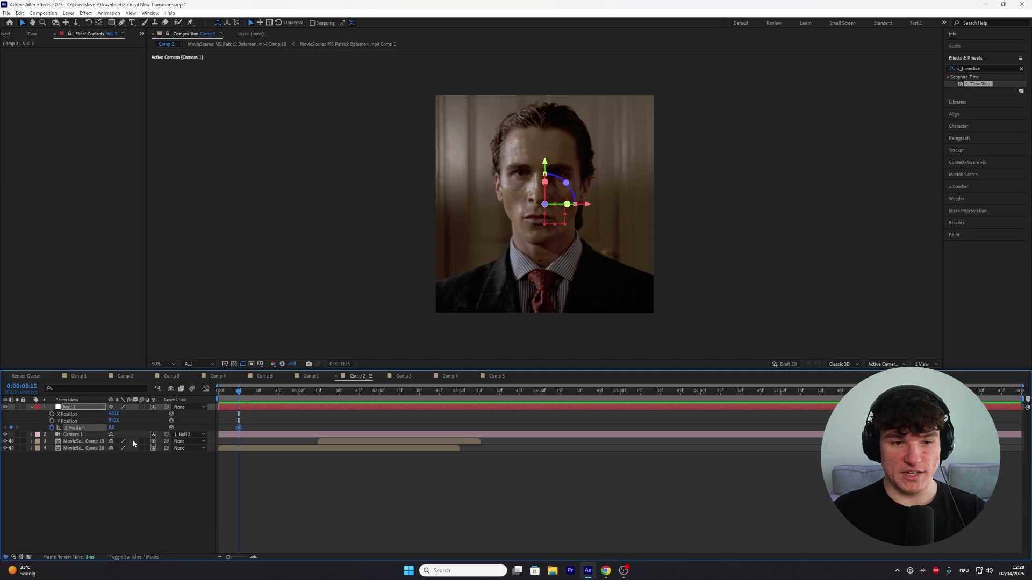
drag(260, 394, 297, 396)
key(F2)
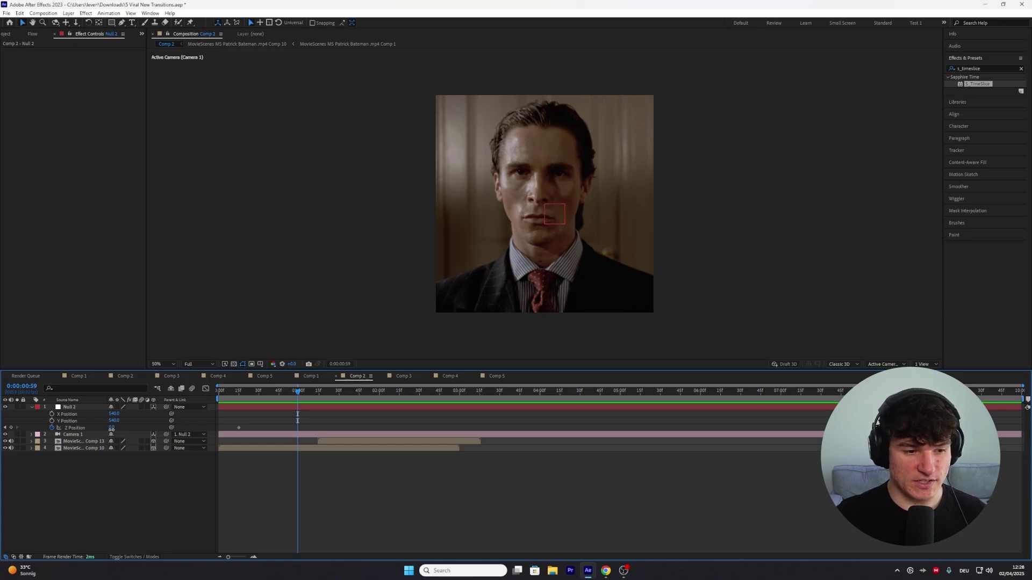
drag(111, 428, 30, 437)
click(284, 505)
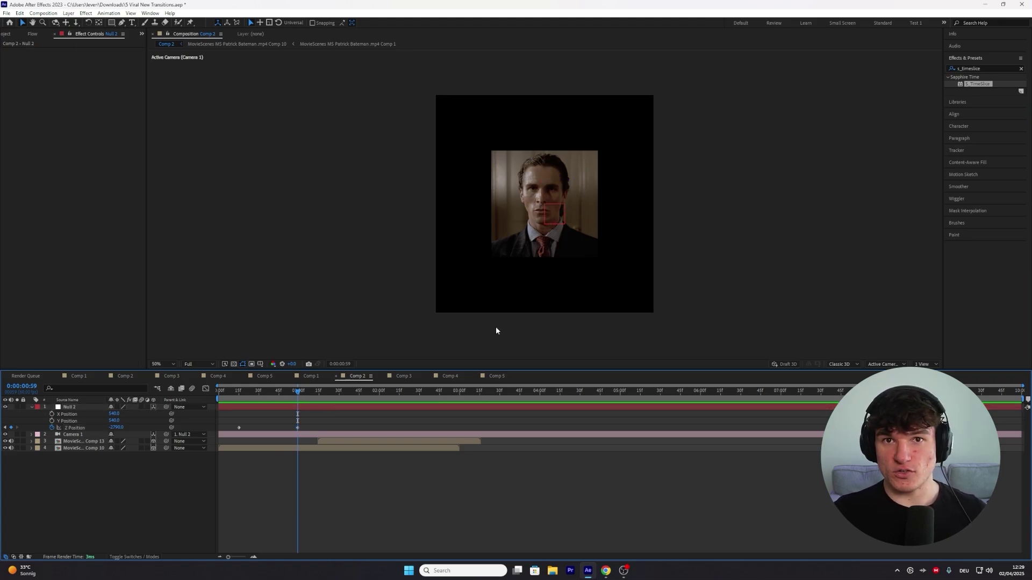
Offset the Comp 13 clip far right to X position 2743.
drag(297, 392, 311, 392)
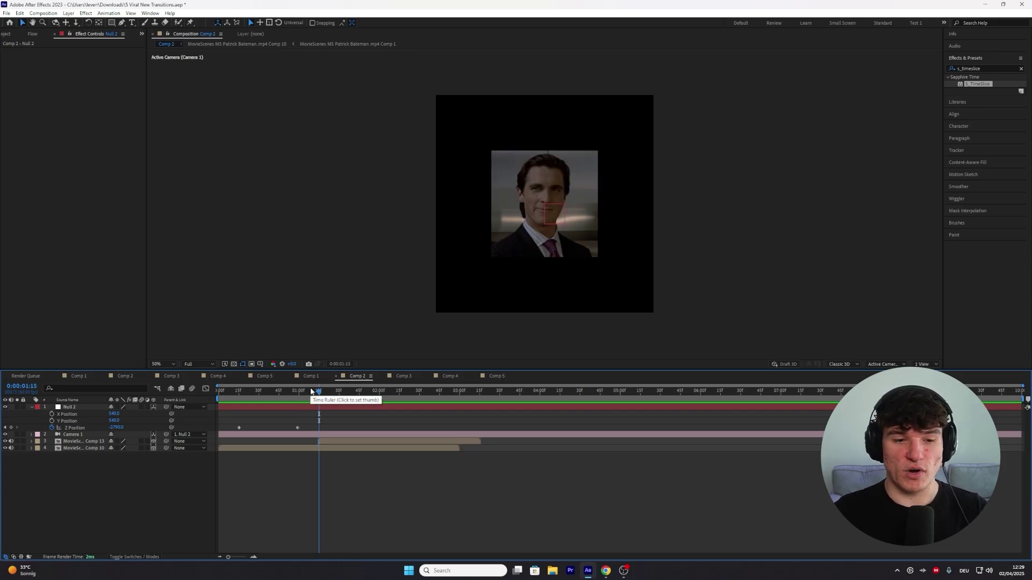
click(341, 442)
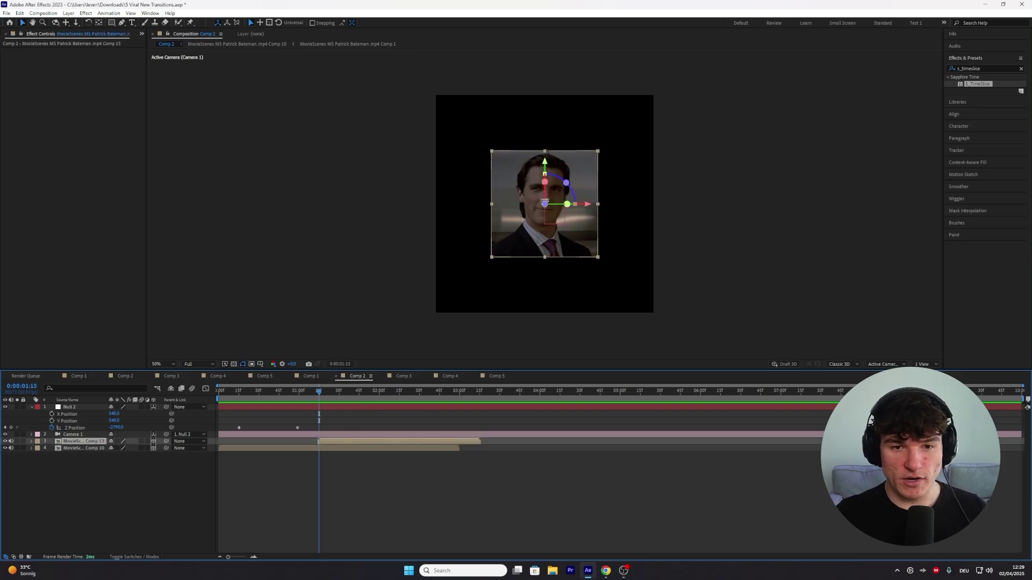
key(p)
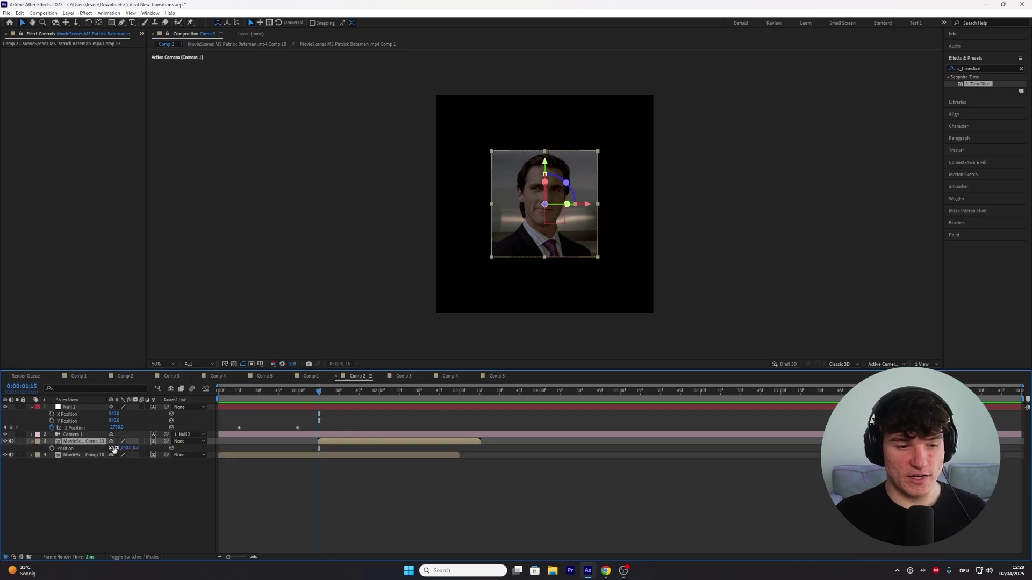
drag(114, 448, 842, 407)
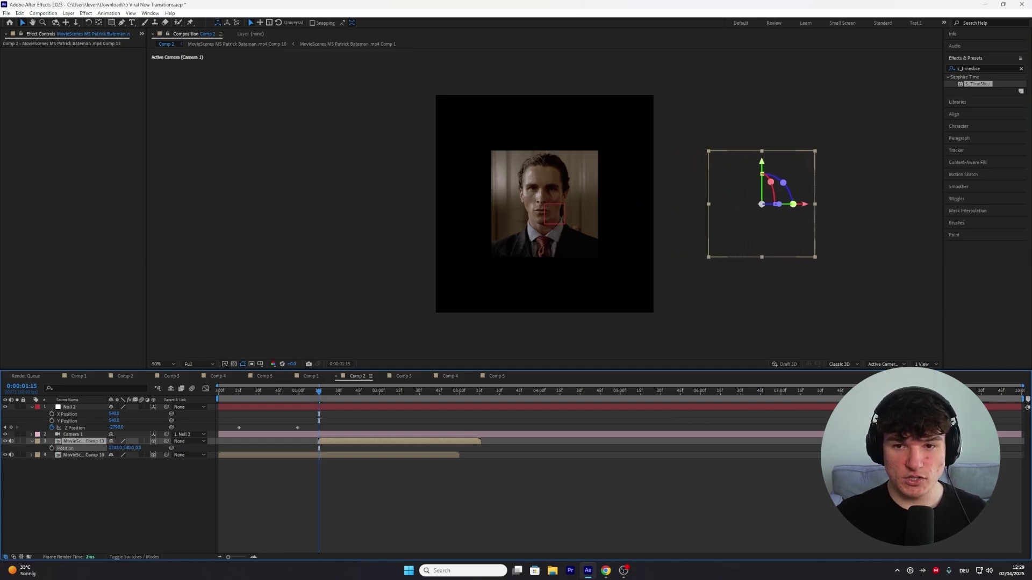
Set a first X Position keyframe on Null 2 at about 0:00:00:50.
click(305, 392)
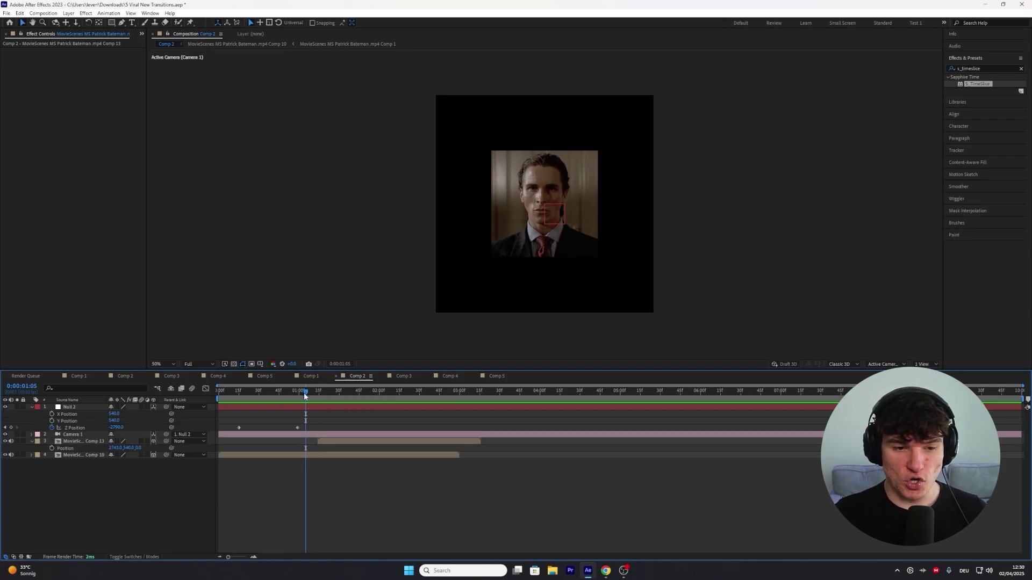
drag(304, 392, 285, 394)
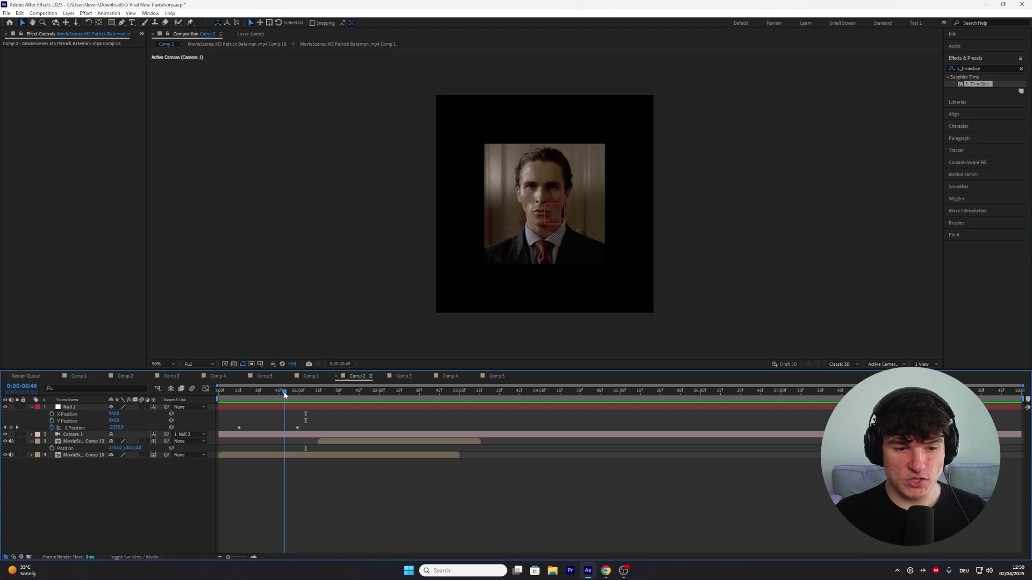
click(53, 415)
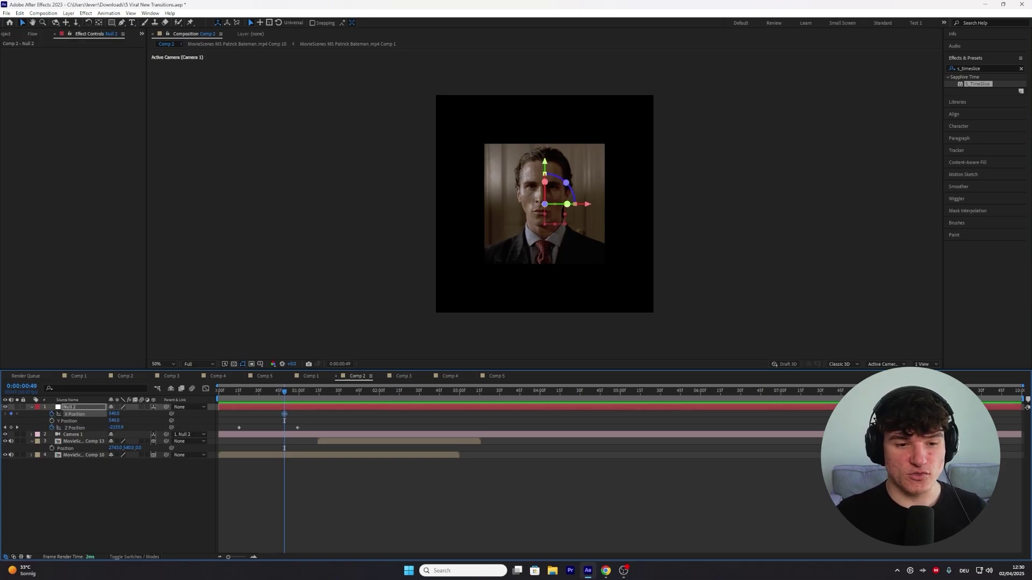
Key Null 2's X Position to 2743 at 0:00:01:57 and shift those keyframes later.
drag(290, 398, 375, 394)
key(F2)
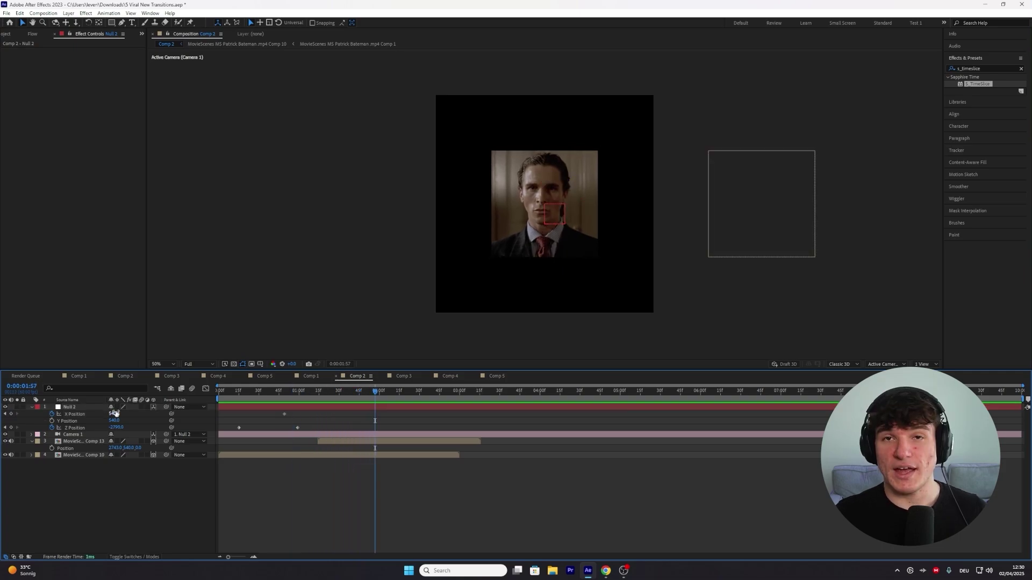
drag(117, 414, 607, 404)
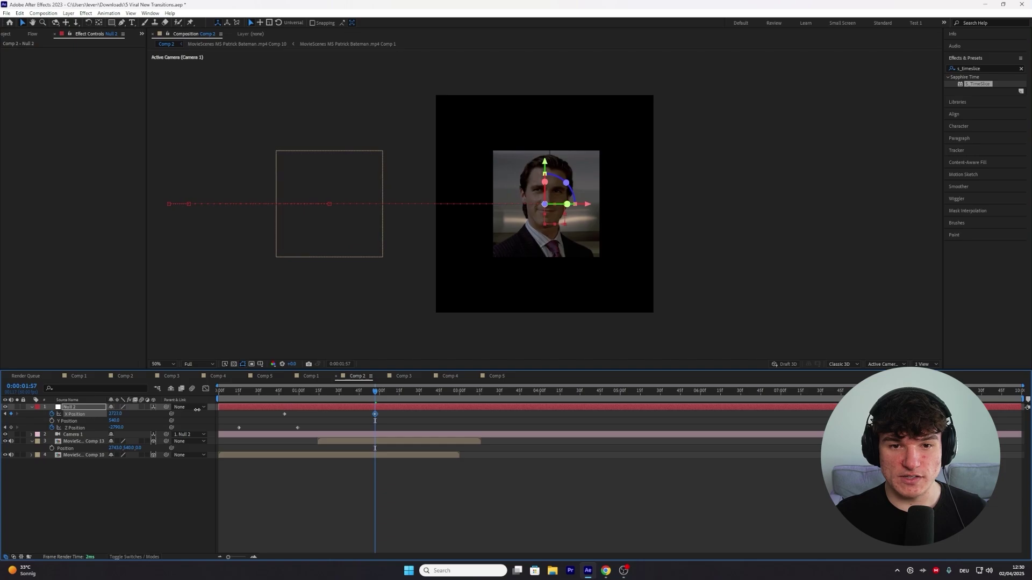
click(314, 431)
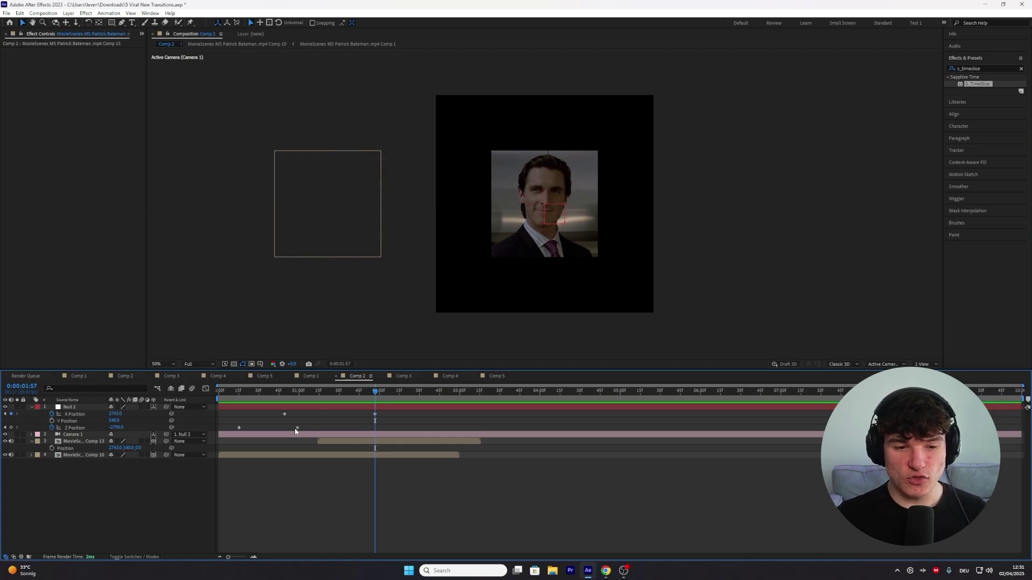
drag(414, 429, 299, 415)
Add a Z Position keyframe at 0:00:02:01, set Z to 0 at 0:00:02:53, and preview.
drag(375, 390, 399, 391)
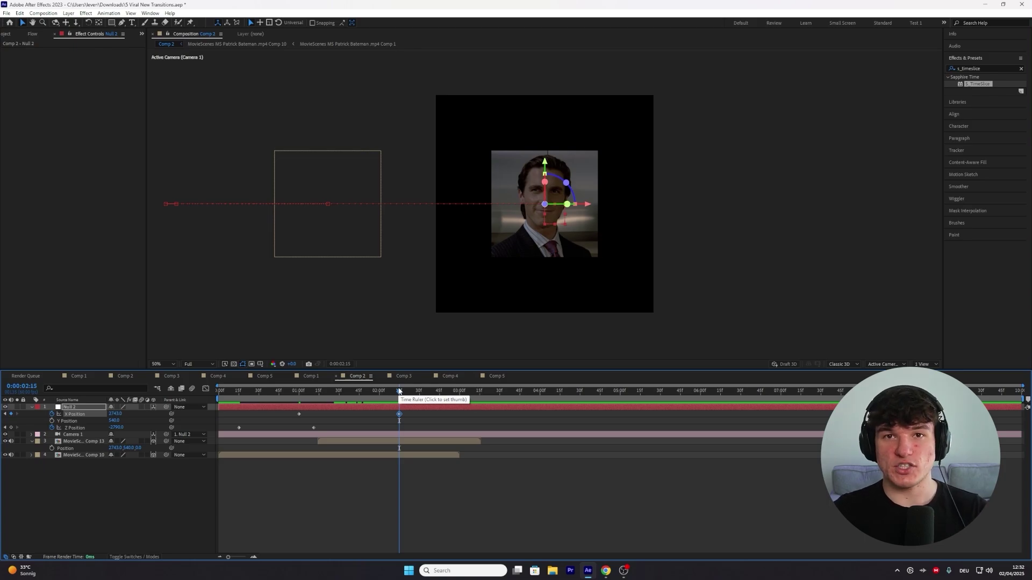
key(F2)
drag(399, 397, 382, 395)
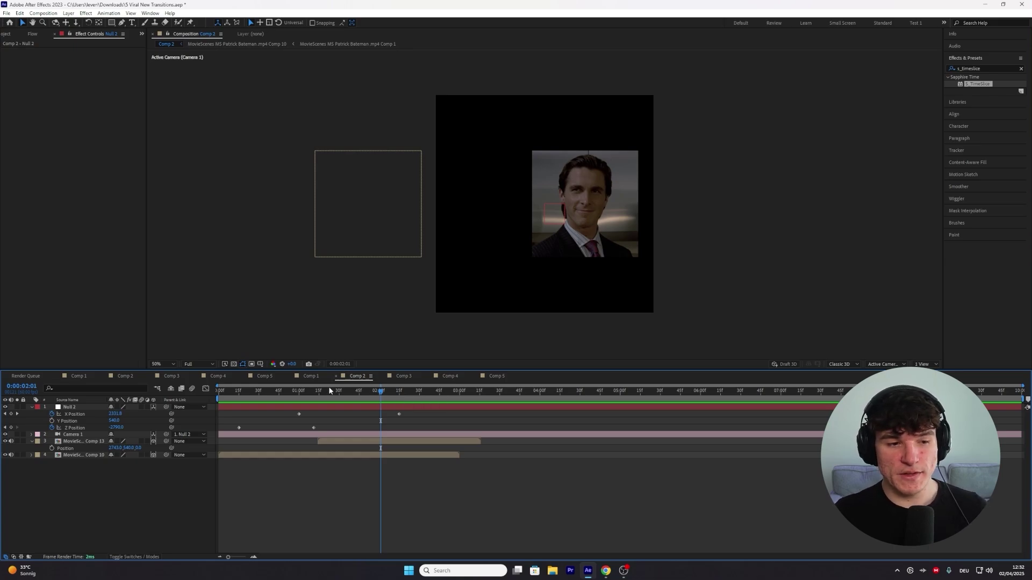
click(11, 427)
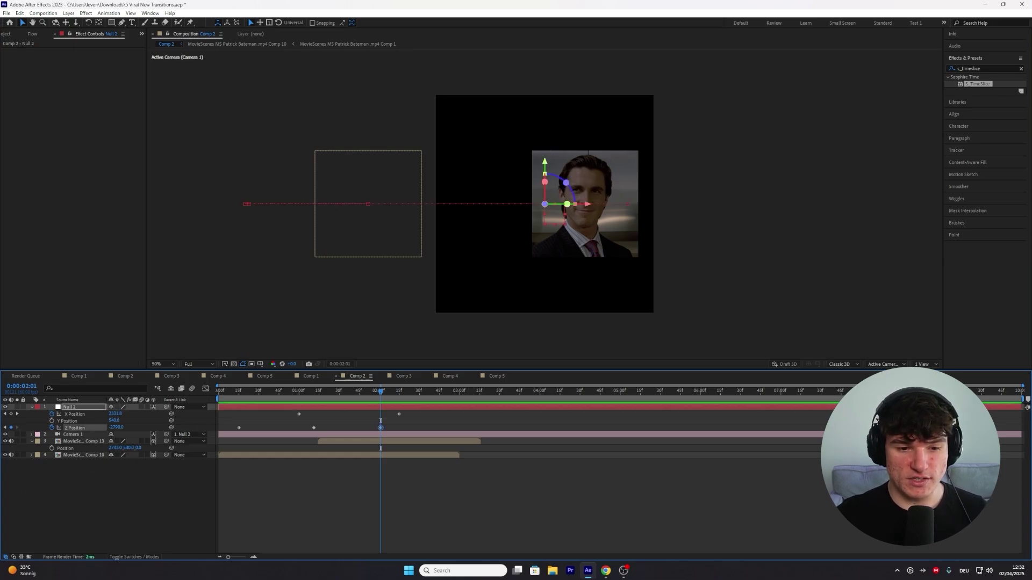
drag(381, 396, 450, 394)
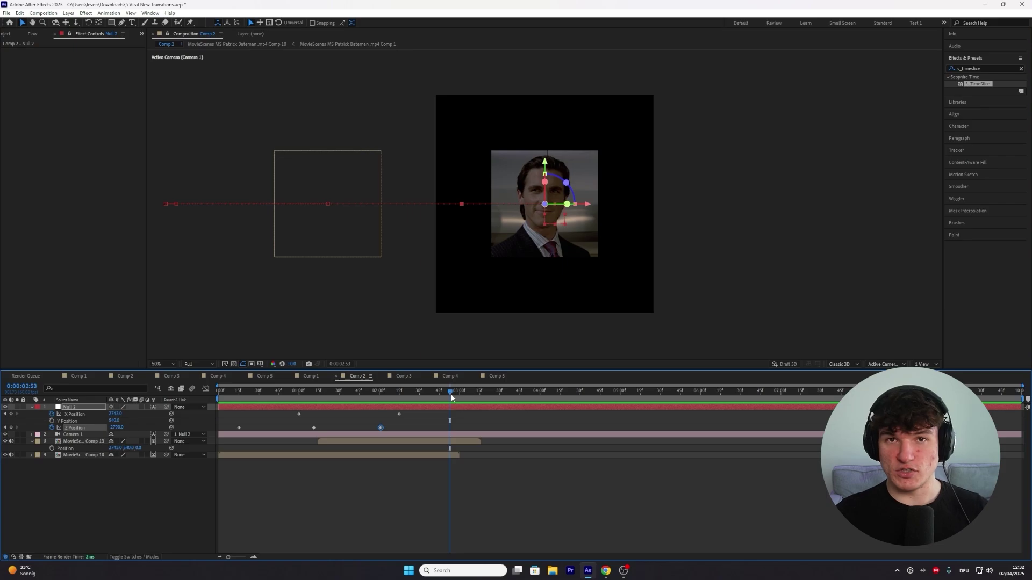
click(116, 427)
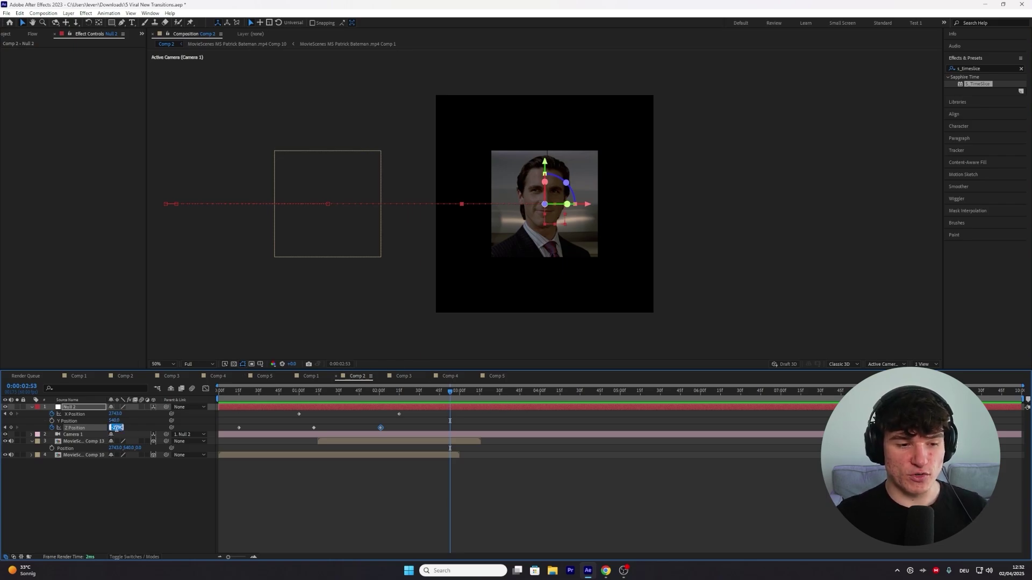
text(0)
key(Return)
key(Home)
key(space)
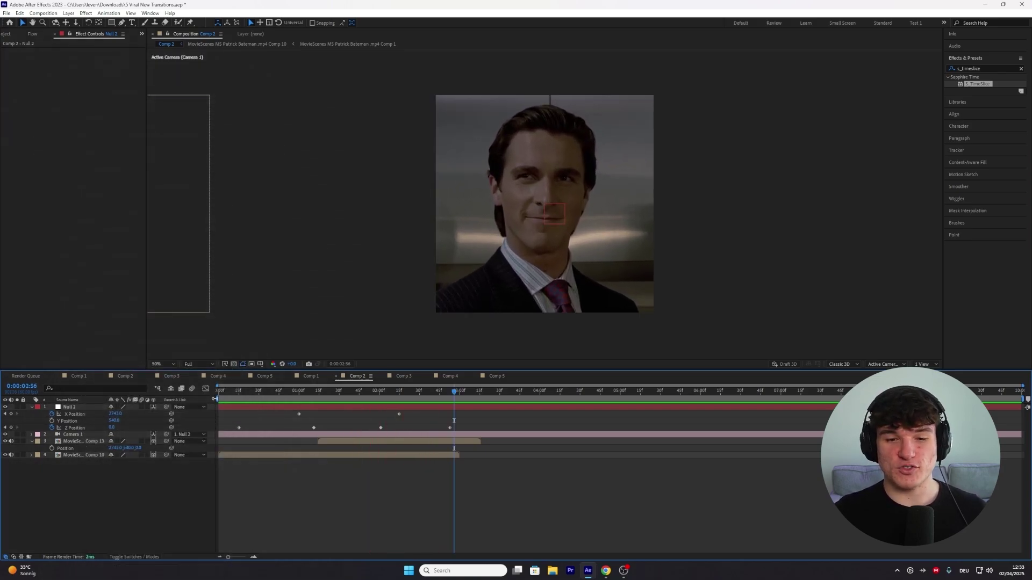
Apply Easy Ease to all of Null 2's position keyframes.
click(459, 397)
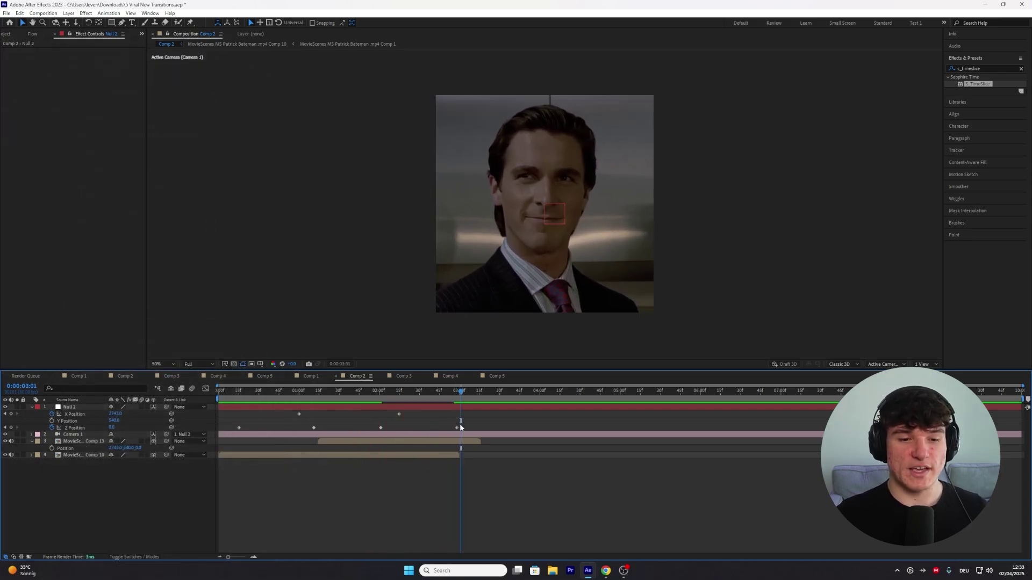
drag(489, 430, 220, 408)
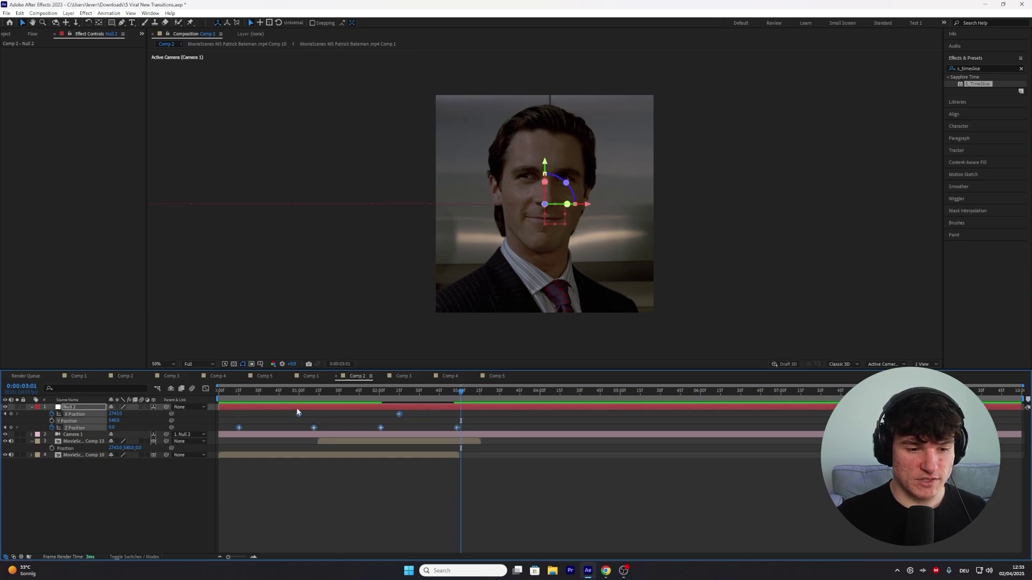
right_click(298, 413)
mouse_move(355, 534)
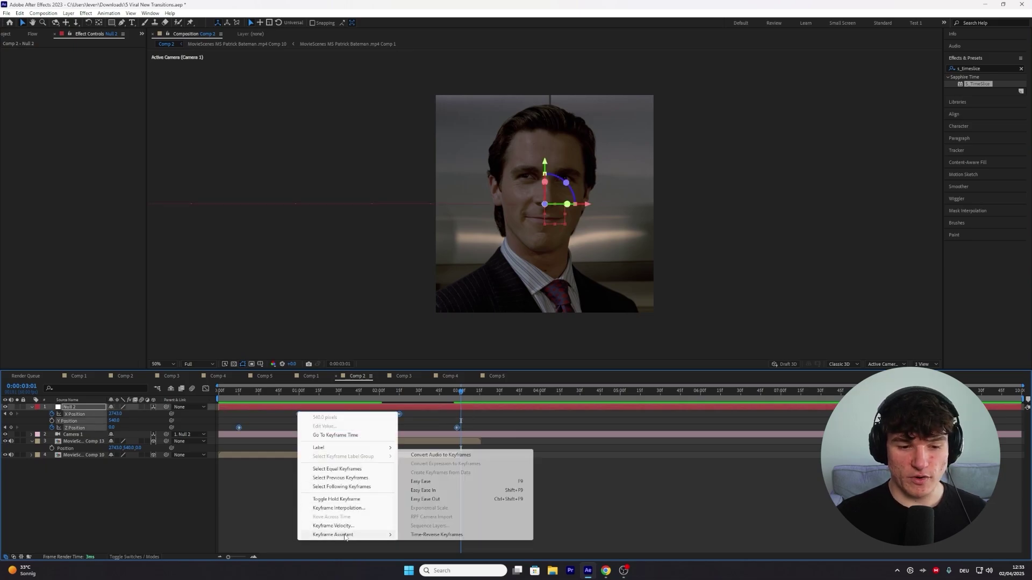
click(421, 482)
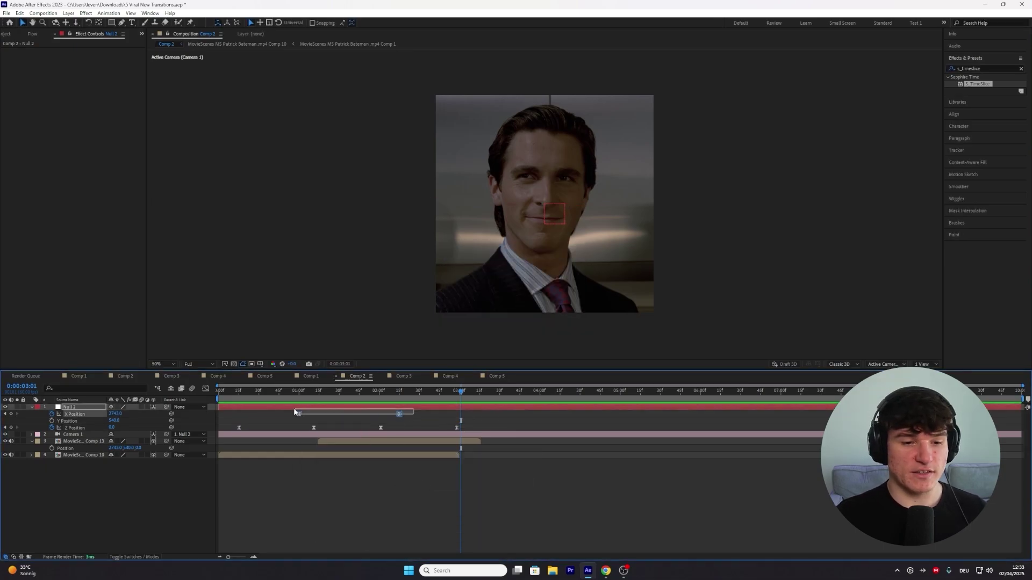
In the Graph Editor speed graph, drag the ease influences to 38.40% and about 70%.
click(205, 388)
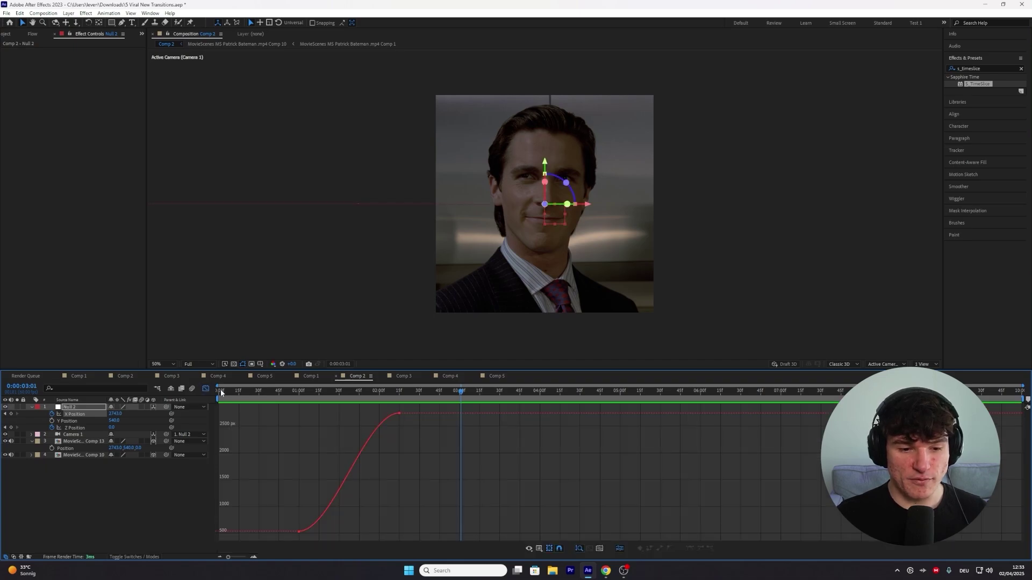
click(359, 395)
click(240, 558)
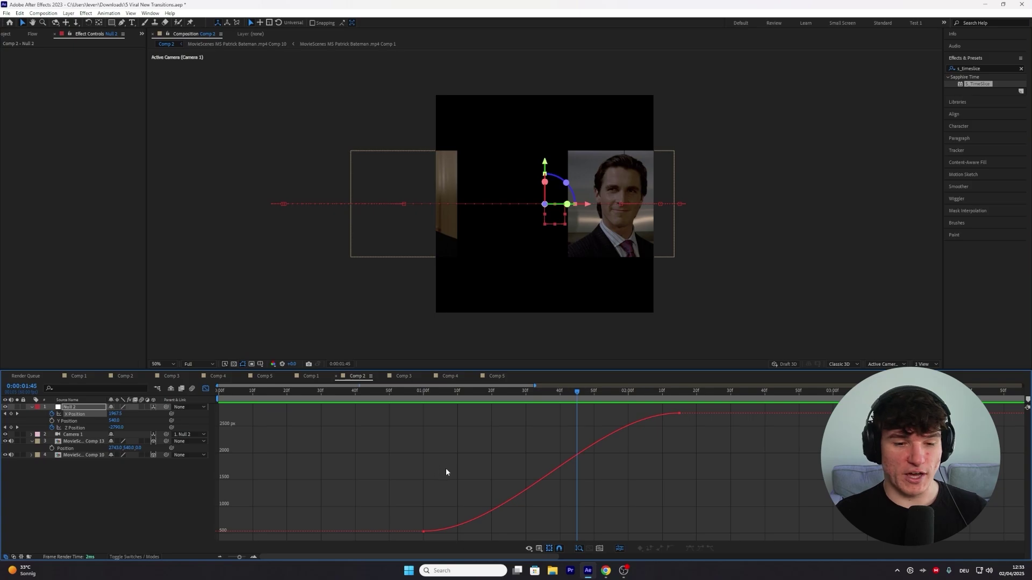
right_click(493, 441)
click(532, 371)
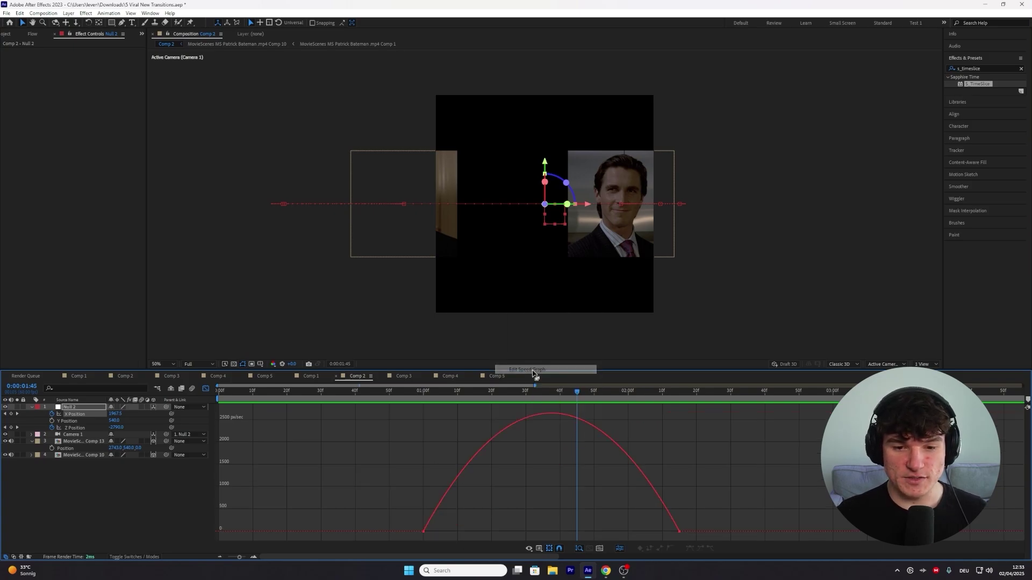
click(438, 530)
drag(457, 532, 519, 531)
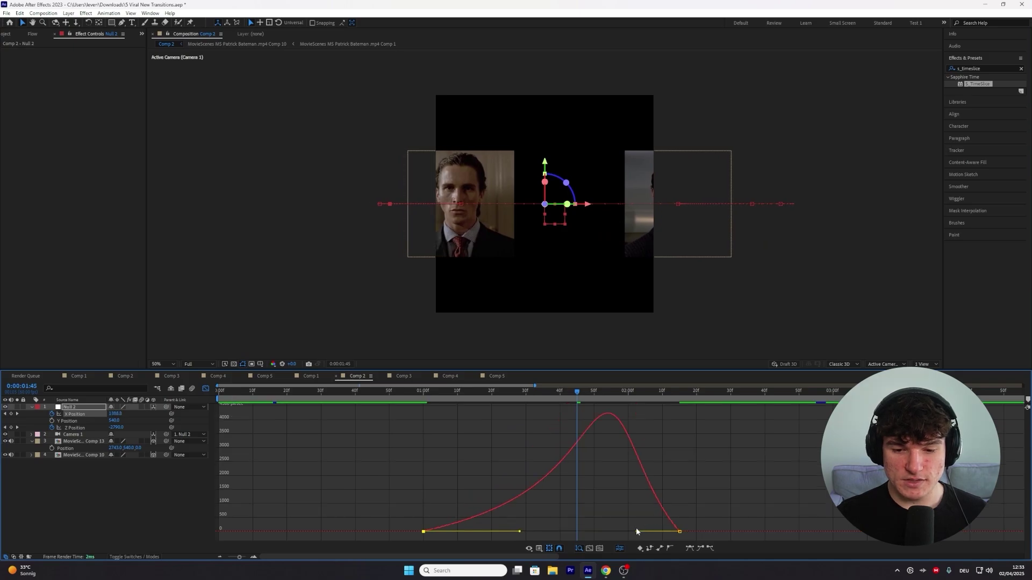
drag(636, 531, 583, 532)
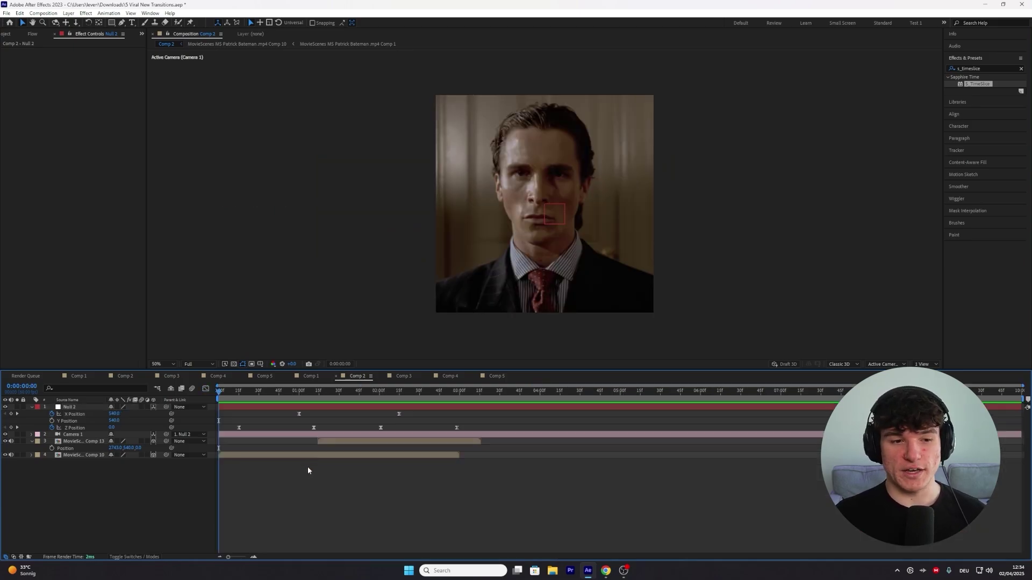
Turn on motion blur for the moving layers and the composition, then preview the pan.
click(141, 406)
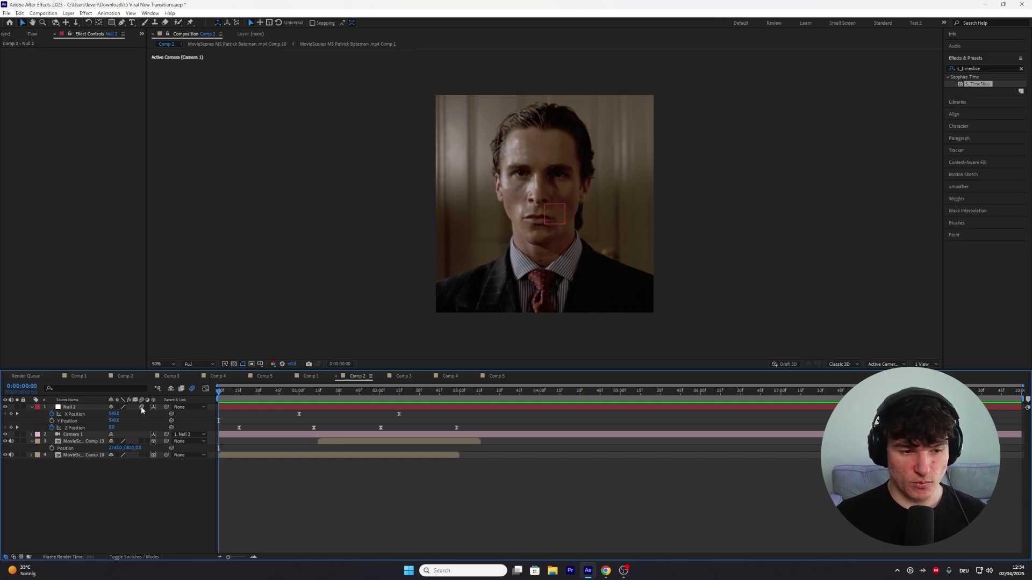
click(142, 441)
click(142, 455)
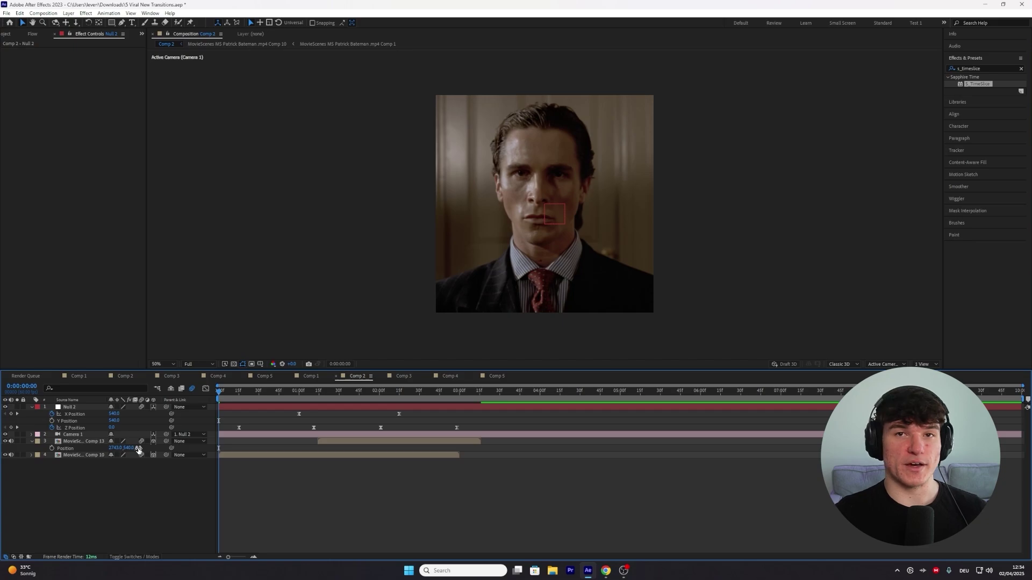
key(space)
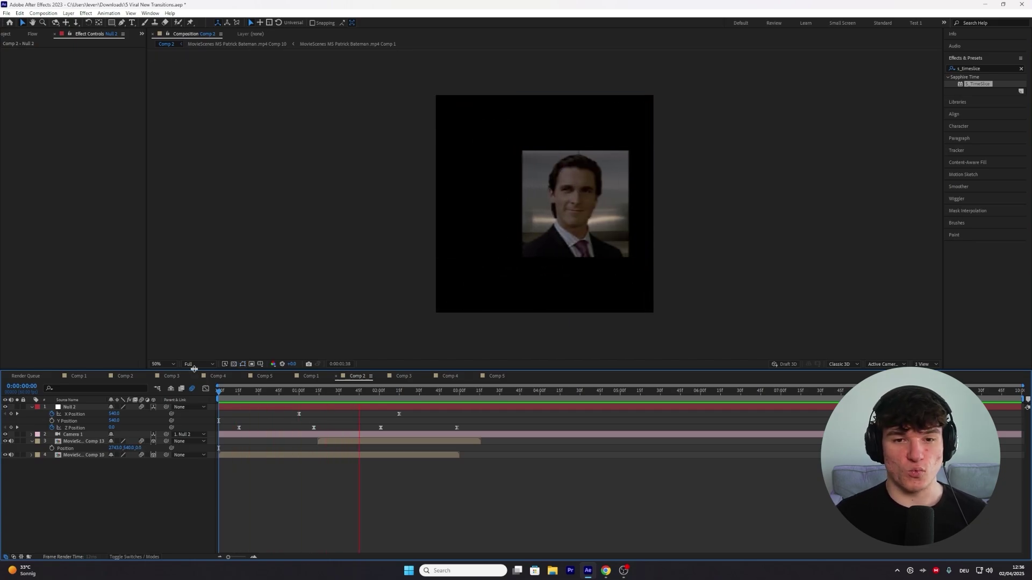
key(space)
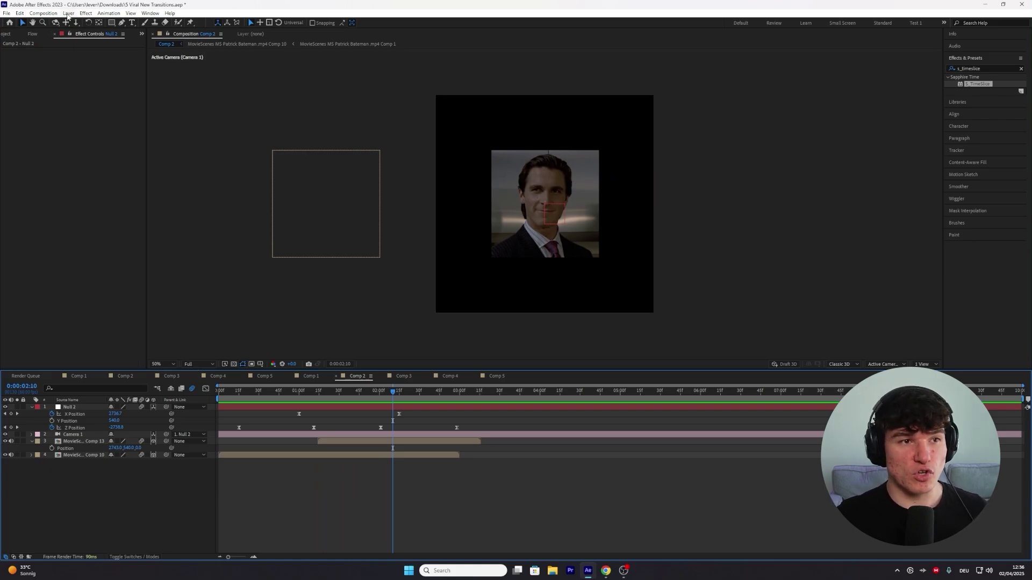
Create a white 1080×1080 solid and move it to the bottom of the Comp 2 stack.
click(68, 13)
mouse_move(78, 24)
click(215, 31)
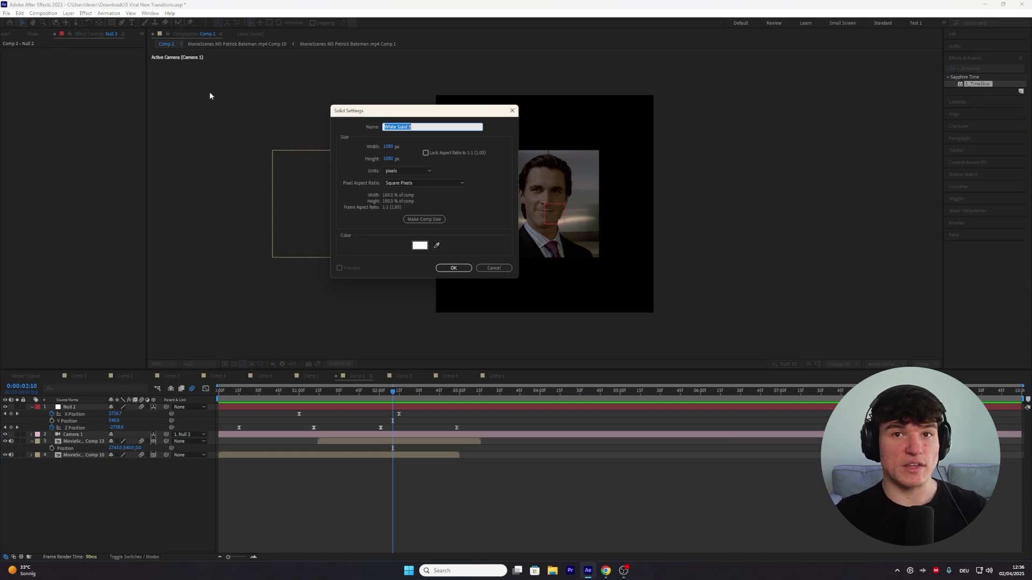
click(455, 269)
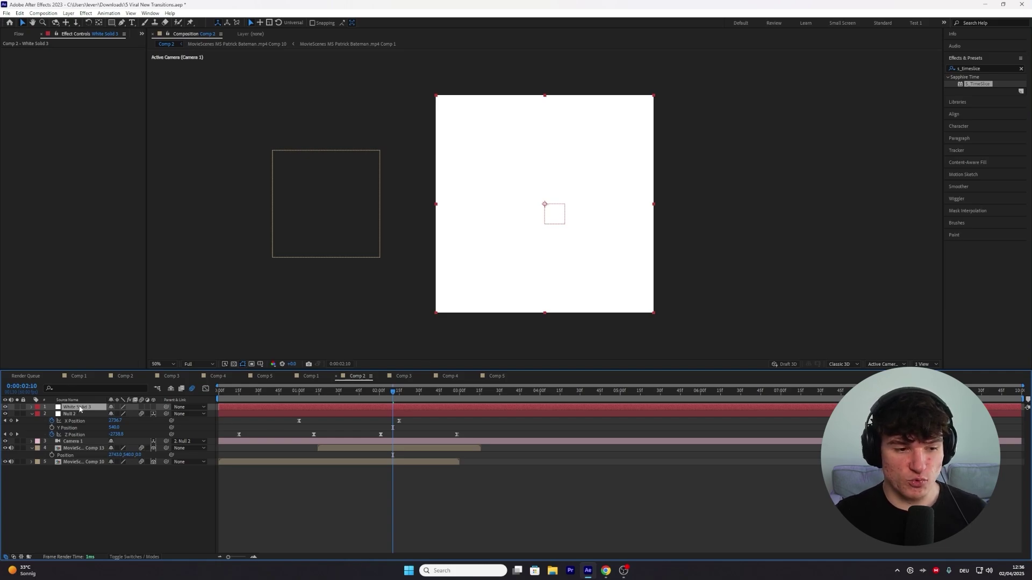
drag(79, 409, 70, 463)
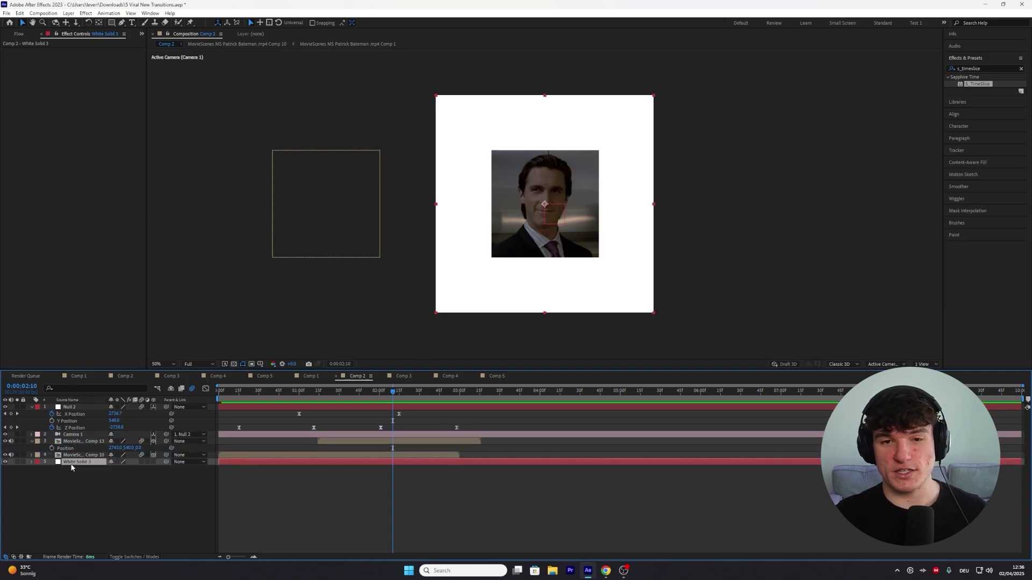
click(397, 396)
drag(397, 396, 307, 393)
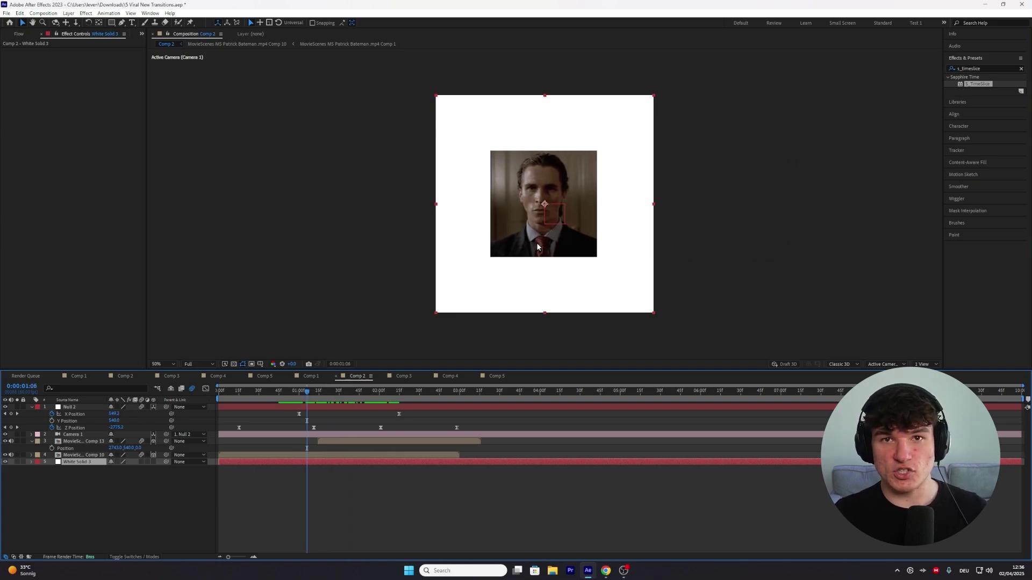
click(974, 69)
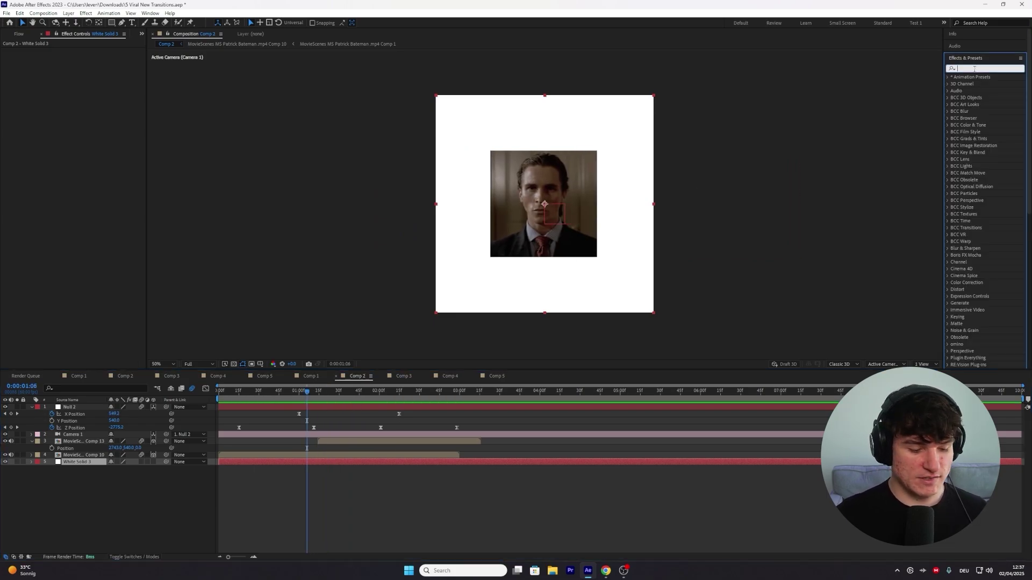
Apply Fractal Noise to the white solid with Contrast 150 and Brightness -25.
text(fractal noise)
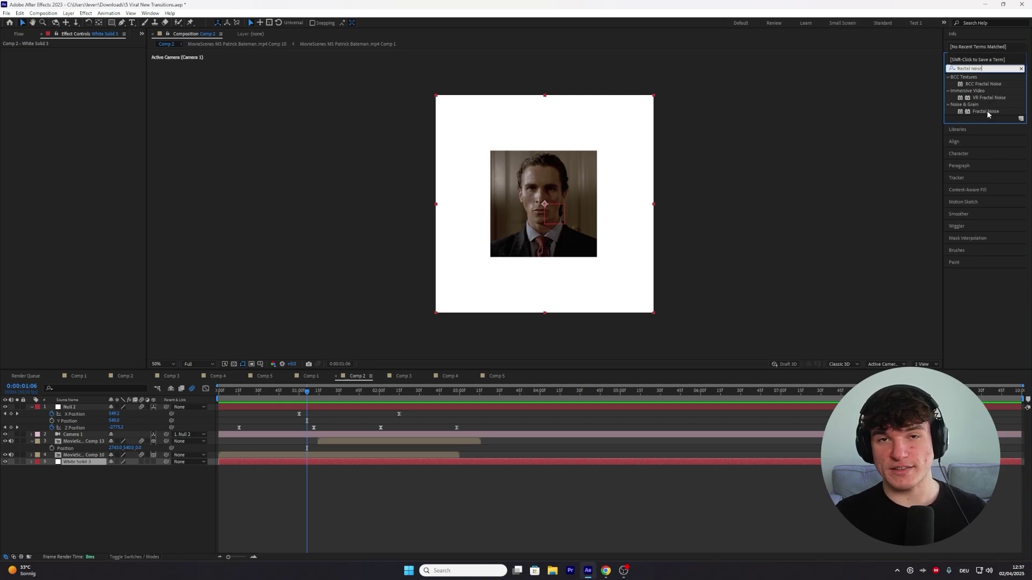
drag(985, 111, 288, 463)
click(288, 464)
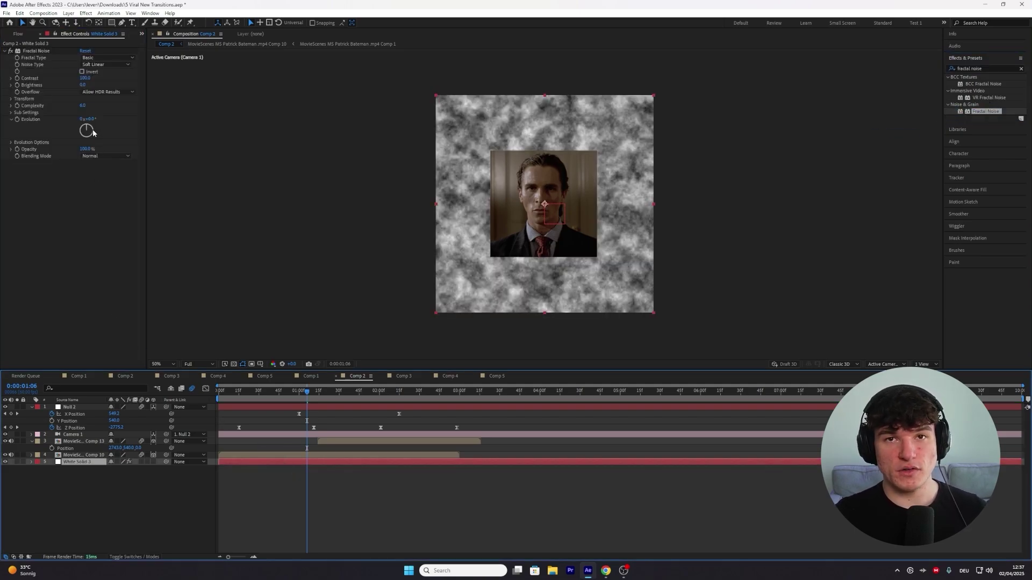
click(85, 78)
text(1)
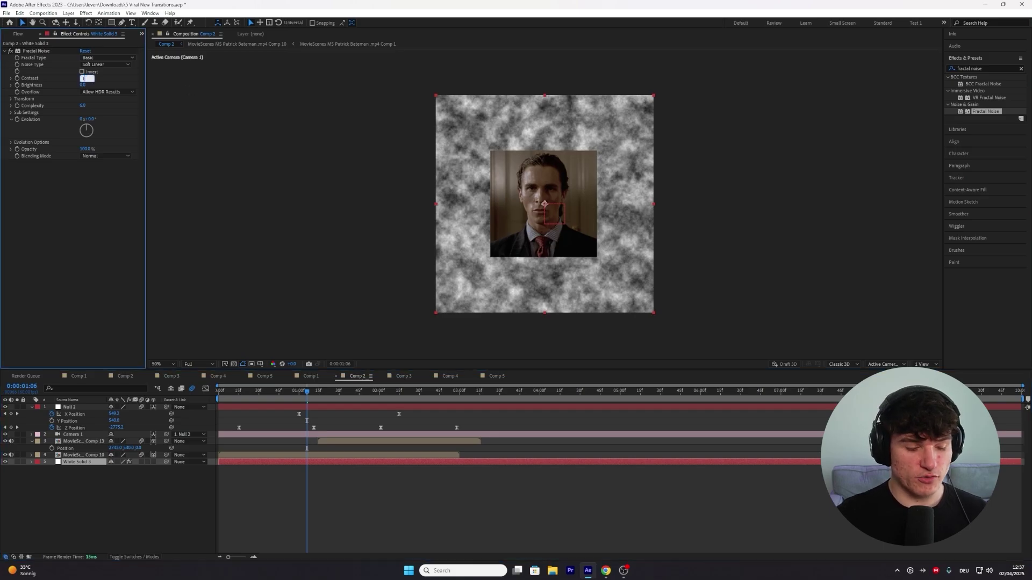
text(50)
key(Return)
click(83, 85)
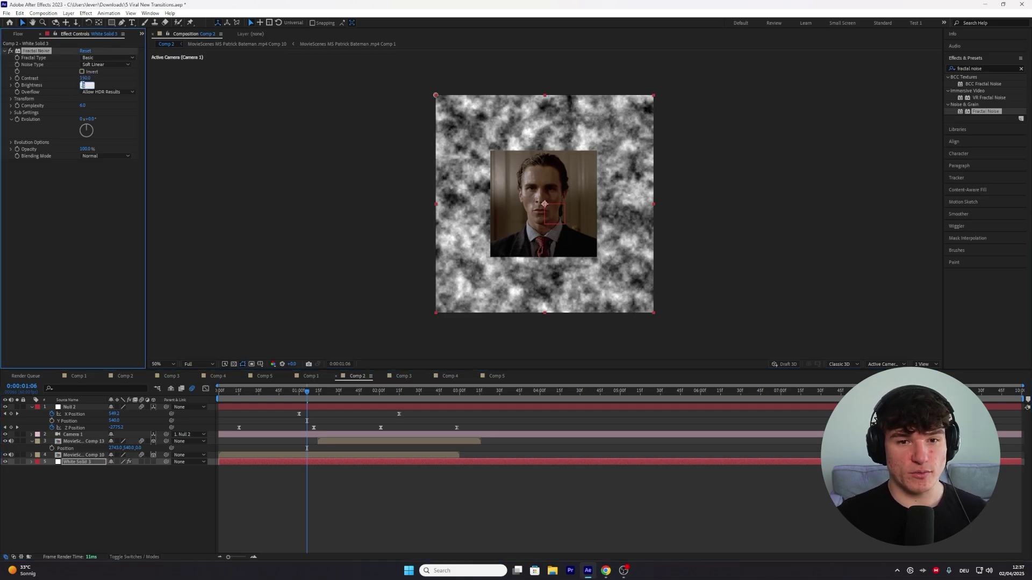
text(-25)
key(Return)
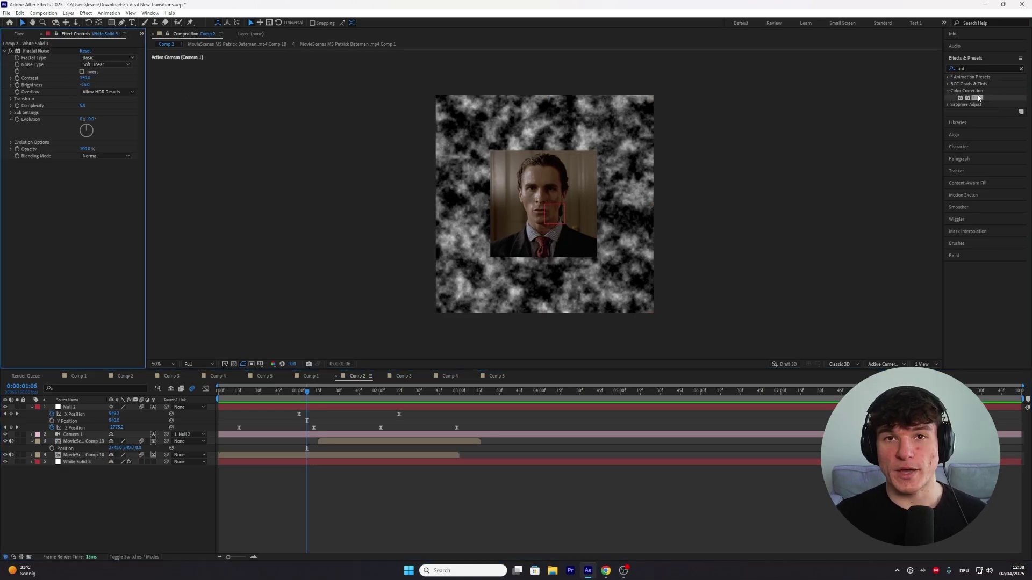
Add Tint to the solid with Map White To deep red AC0303.
drag(976, 97, 303, 462)
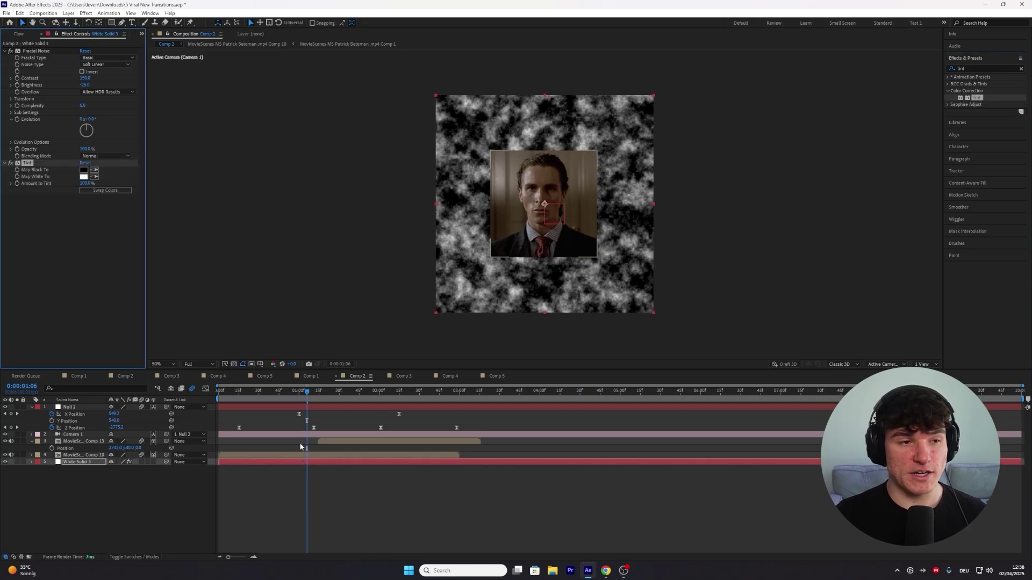
click(84, 176)
drag(283, 183, 293, 171)
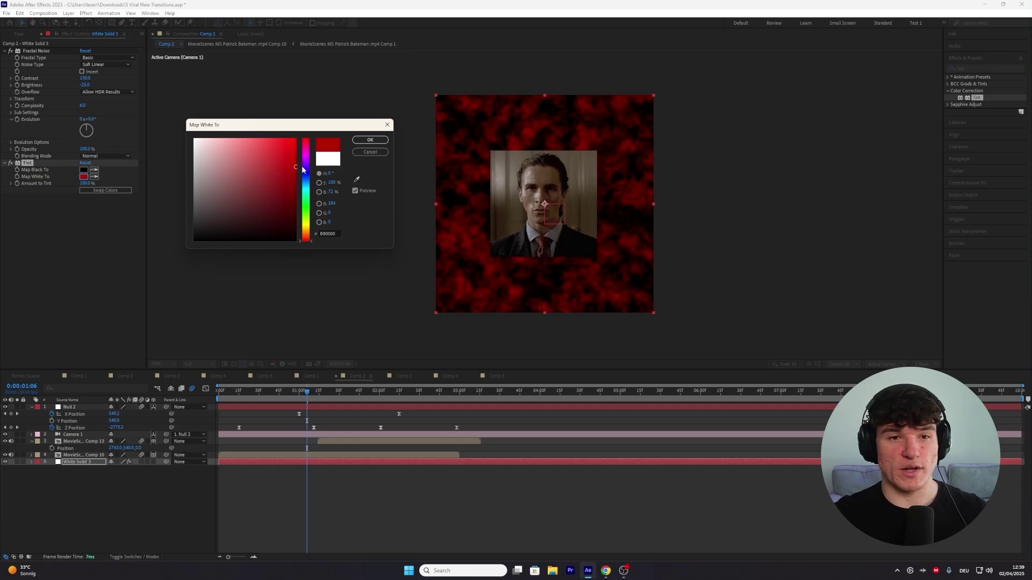
click(369, 140)
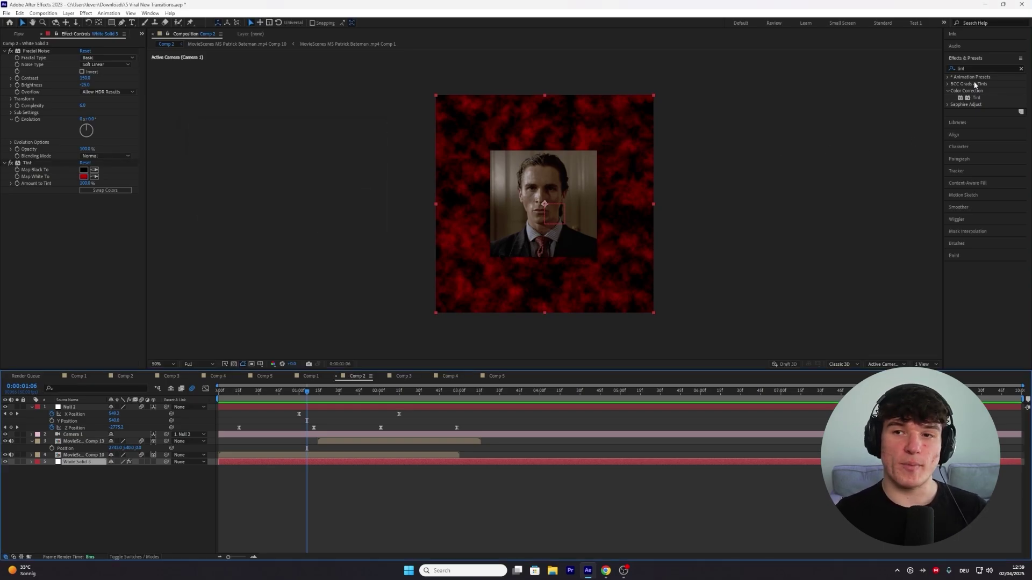
click(983, 68)
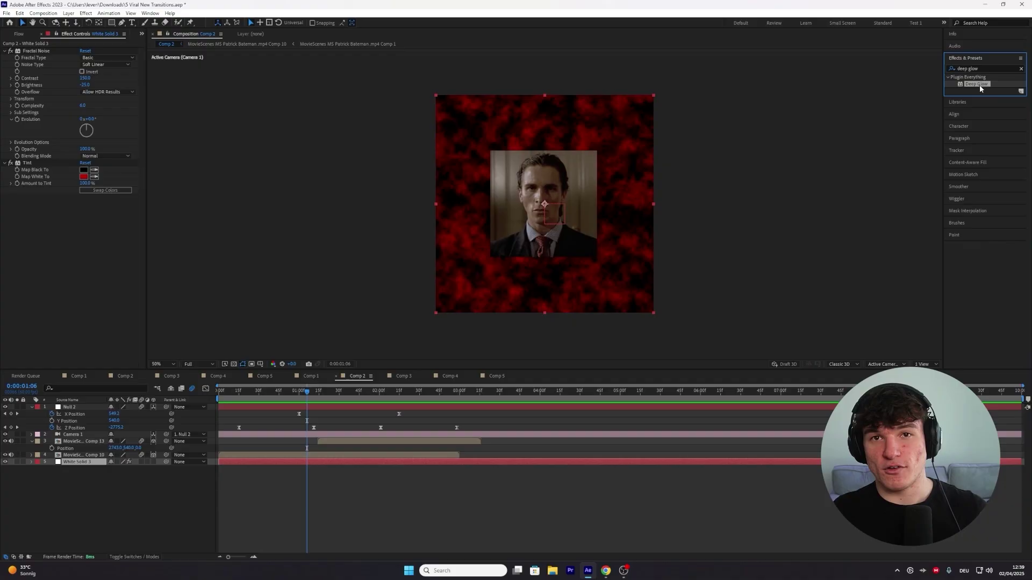
Apply Deep Glow to the noise solid with Exposure 0.4.
drag(980, 88, 282, 461)
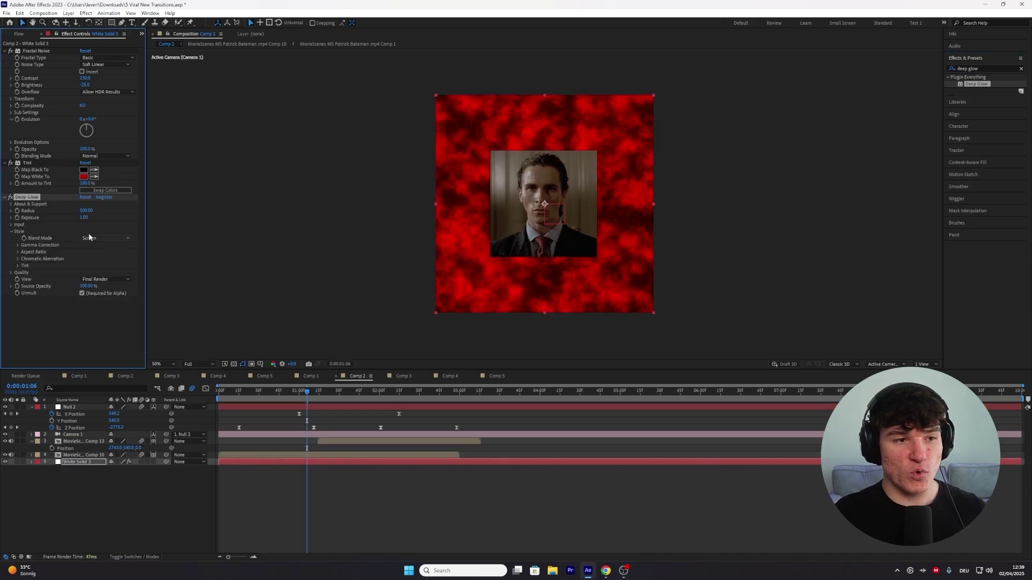
click(84, 218)
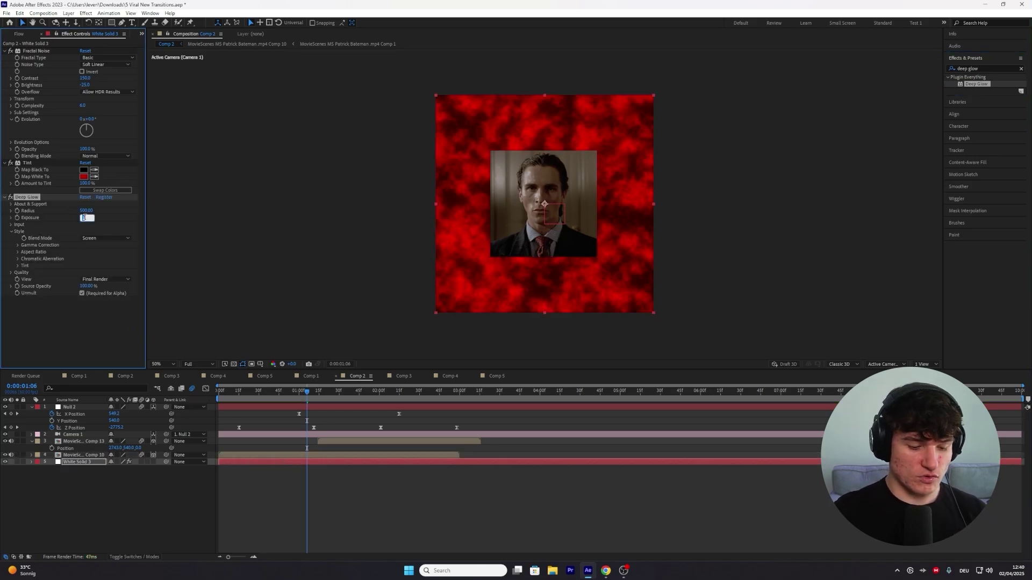
text(0.4)
key(Return)
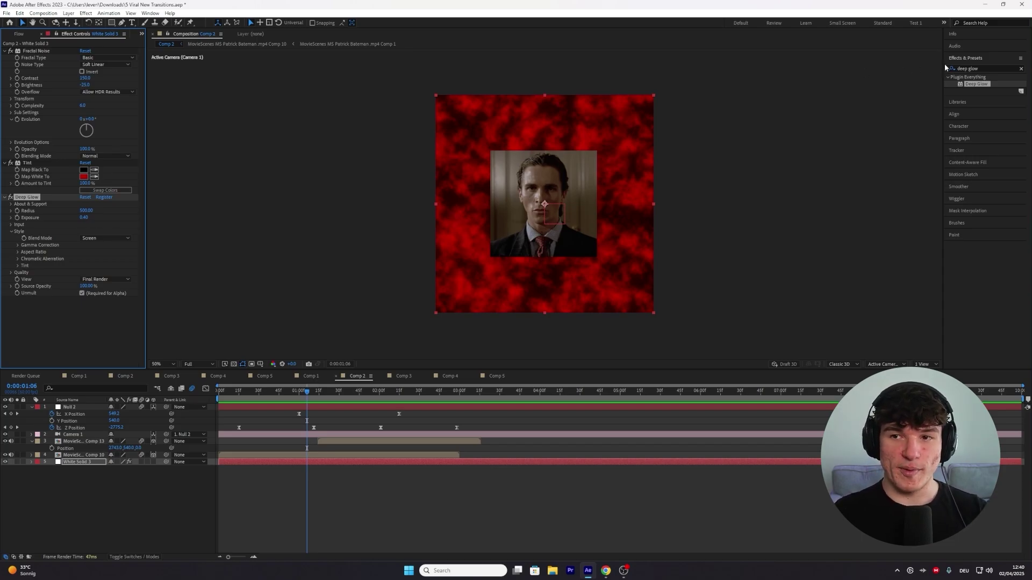
Add CC Vignette to the red noise solid with Amount 150 and Angle of View 60.
click(974, 68)
text(cc vi)
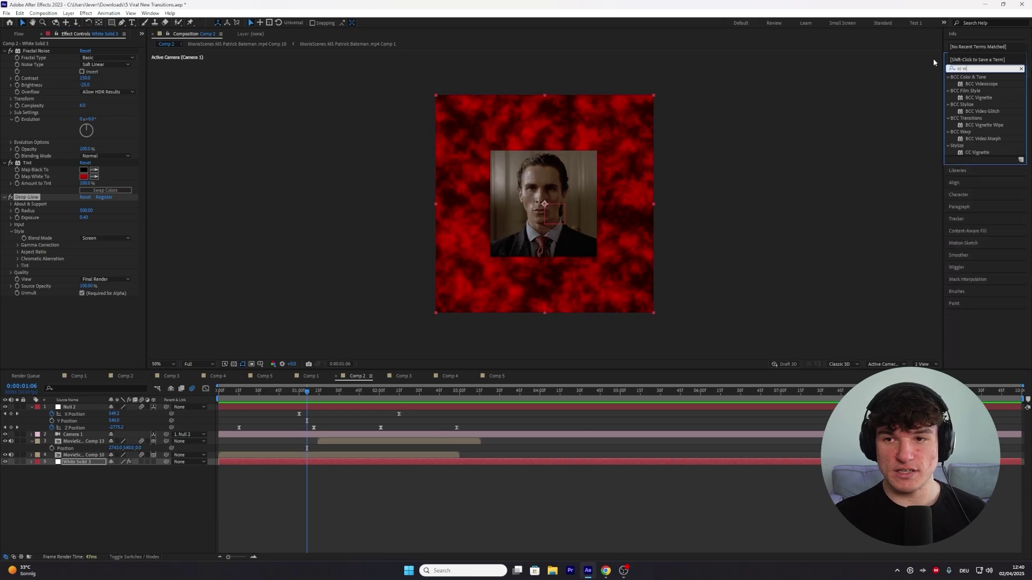
text(gnette)
drag(977, 111, 286, 462)
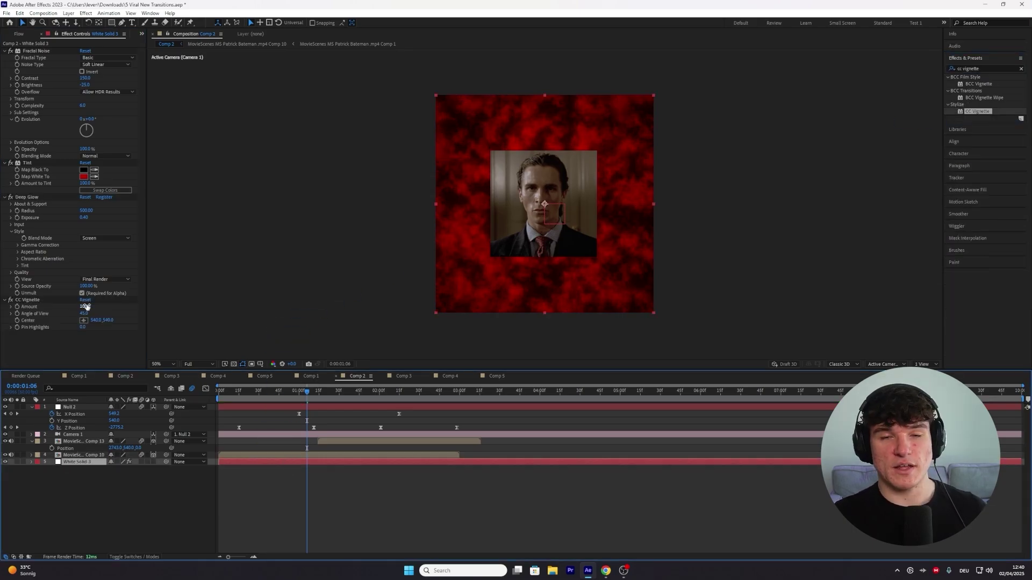
click(86, 307)
text(150)
key(Return)
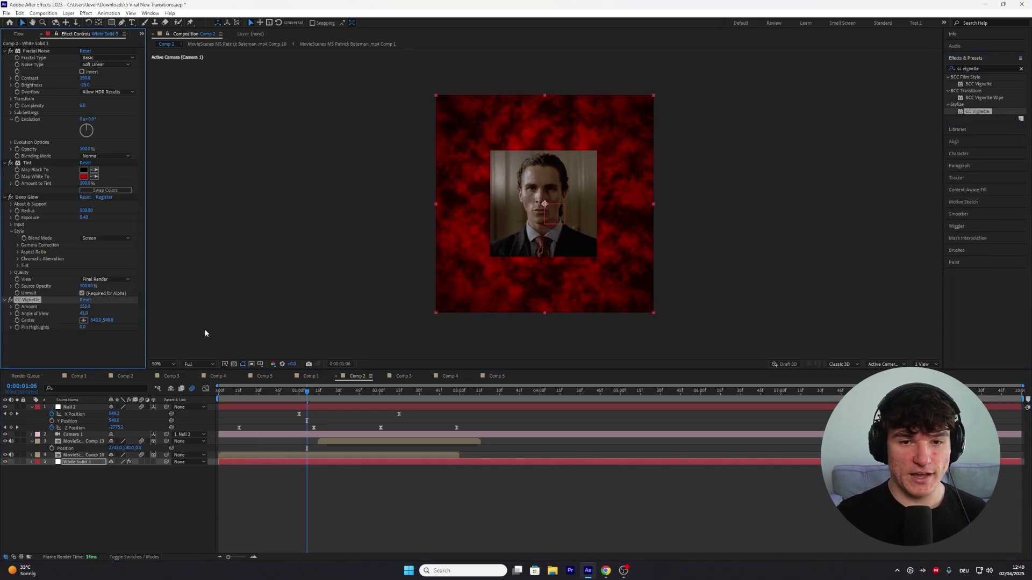
click(84, 313)
text(60)
key(Return)
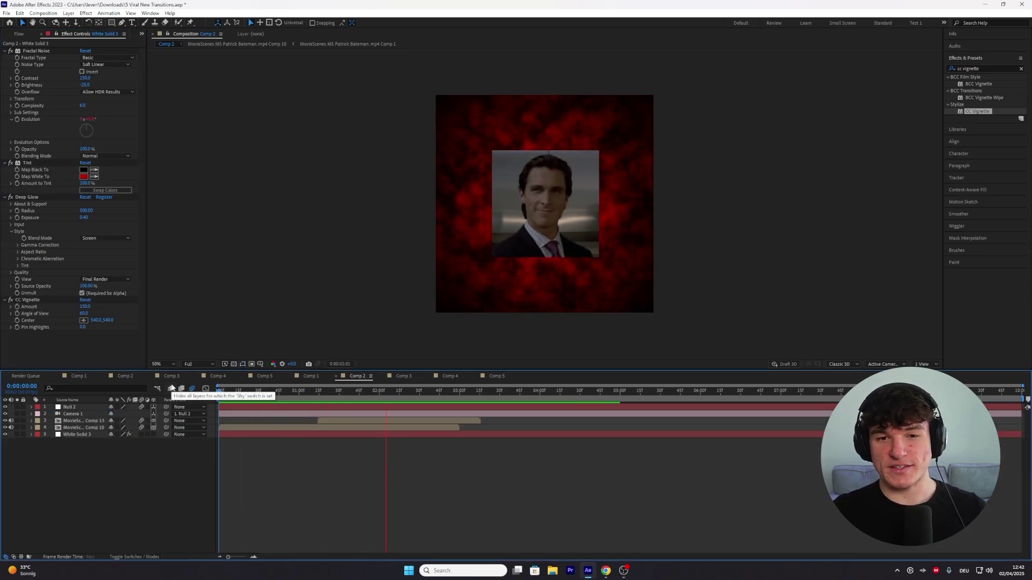
Trim the out-points of all Comp 2 layers to 0:00:03:16 with Alt+].
key(space)
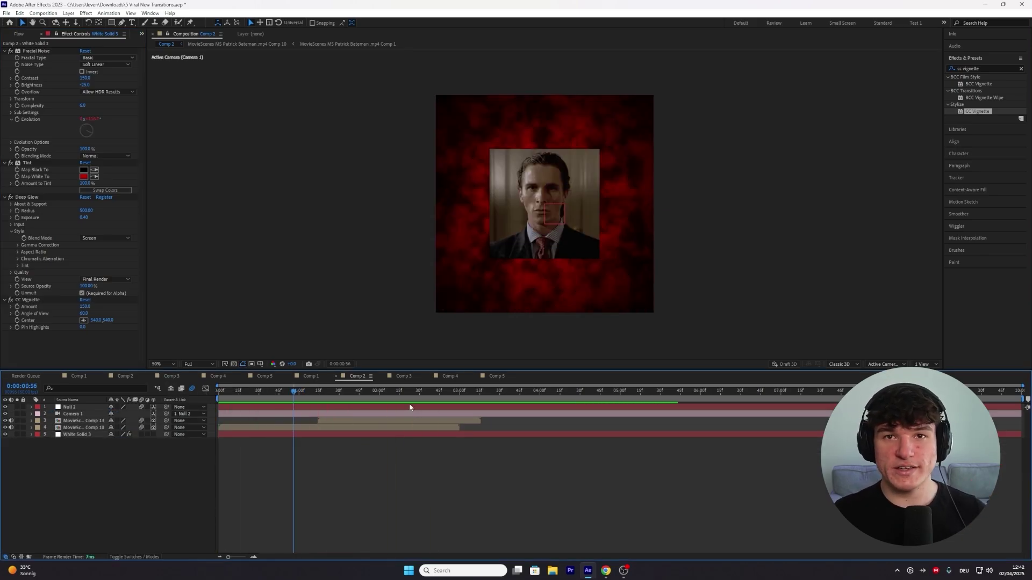
click(482, 390)
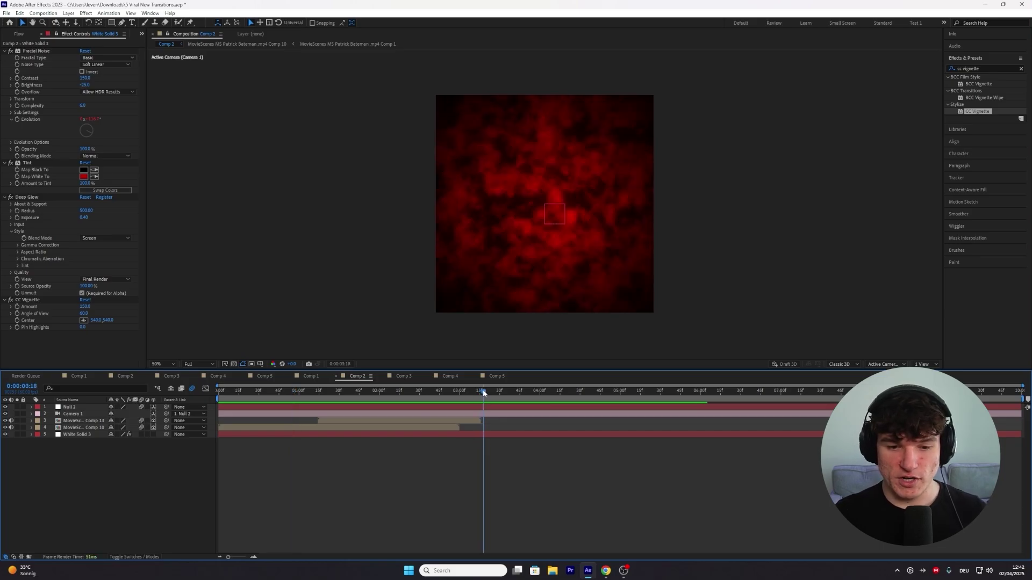
click(481, 391)
click(483, 409)
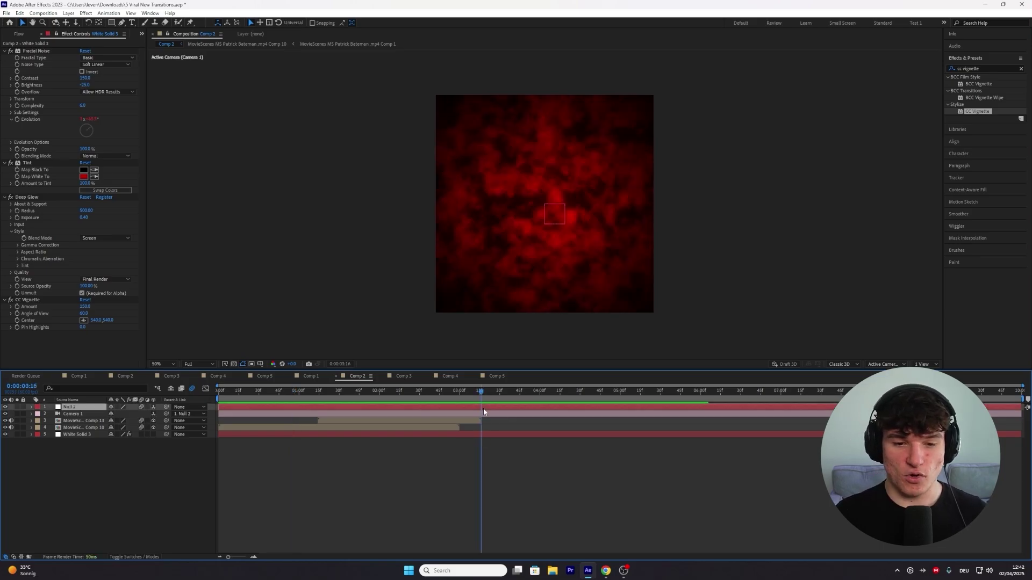
shift+click(486, 412)
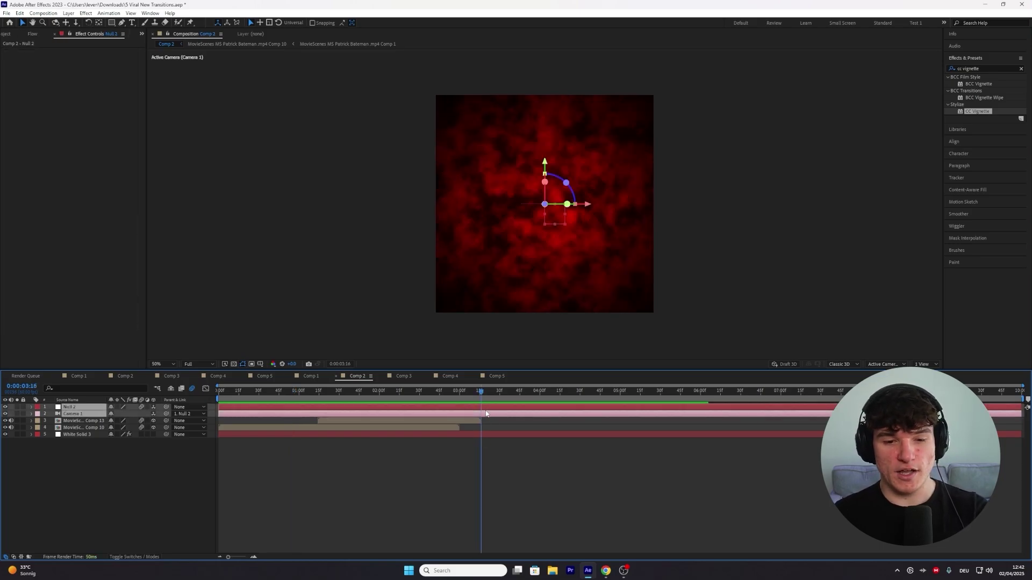
shift+click(480, 433)
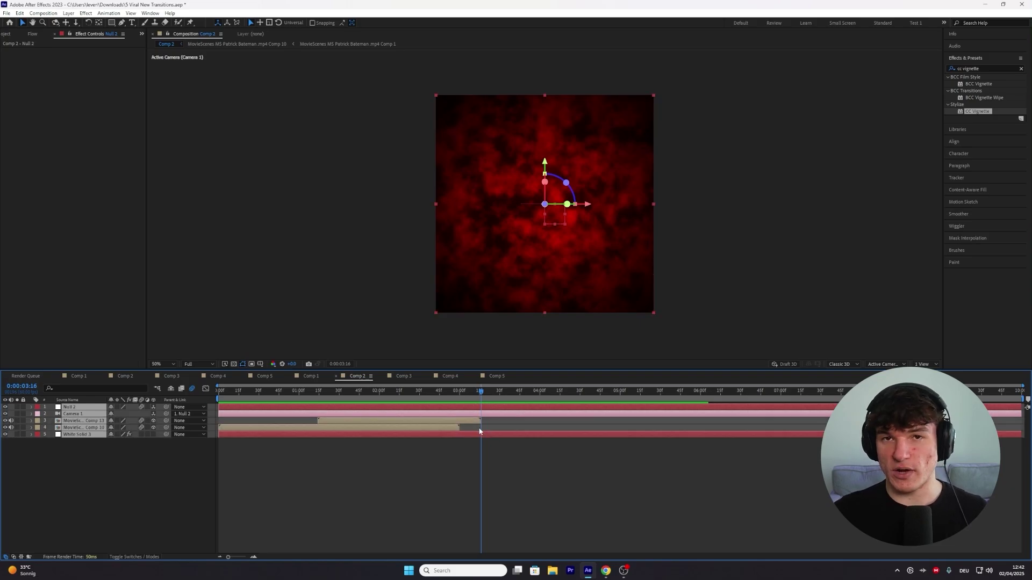
key(alt+bracketright)
click(299, 392)
Apply Drop Shadow from Effects & Presets to the Comp 10 clip layer.
click(967, 69)
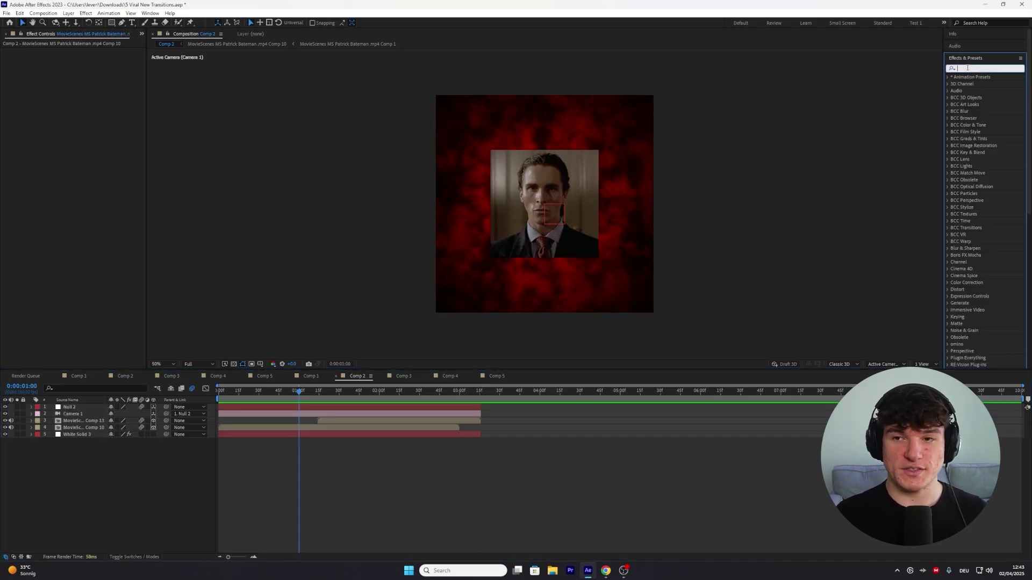
text(drop shadow)
drag(985, 125, 289, 430)
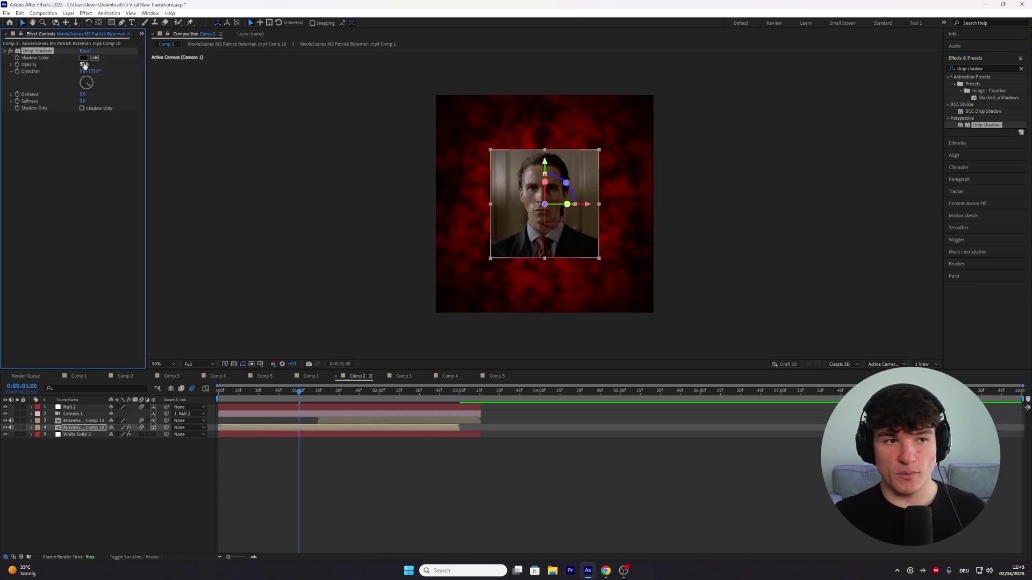
Set the shadow to 100% opacity, 0 distance and 100 softness, then select the Comp 13 clip layer.
drag(83, 64, 135, 63)
drag(84, 94, 80, 96)
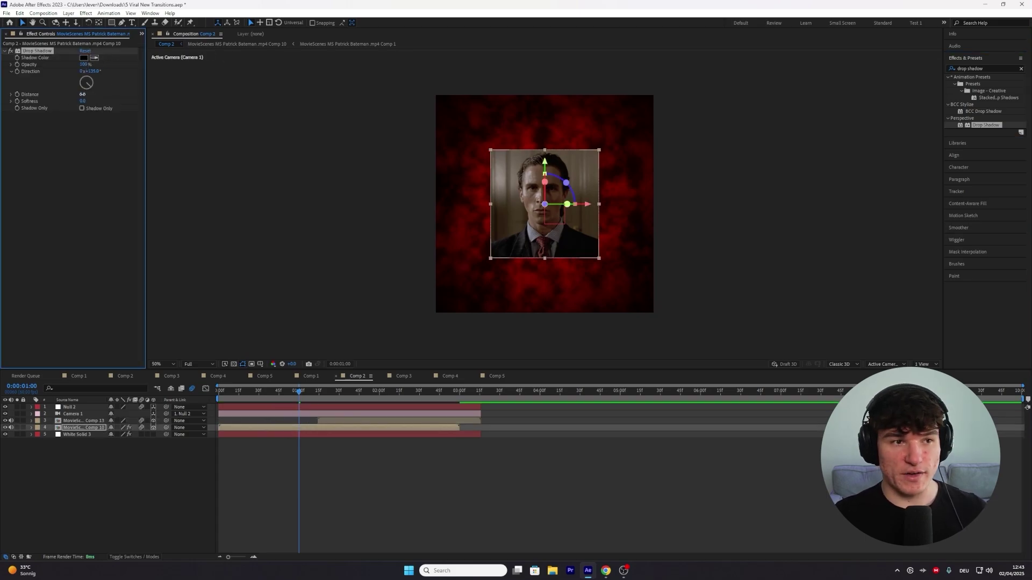
click(82, 101)
text(100)
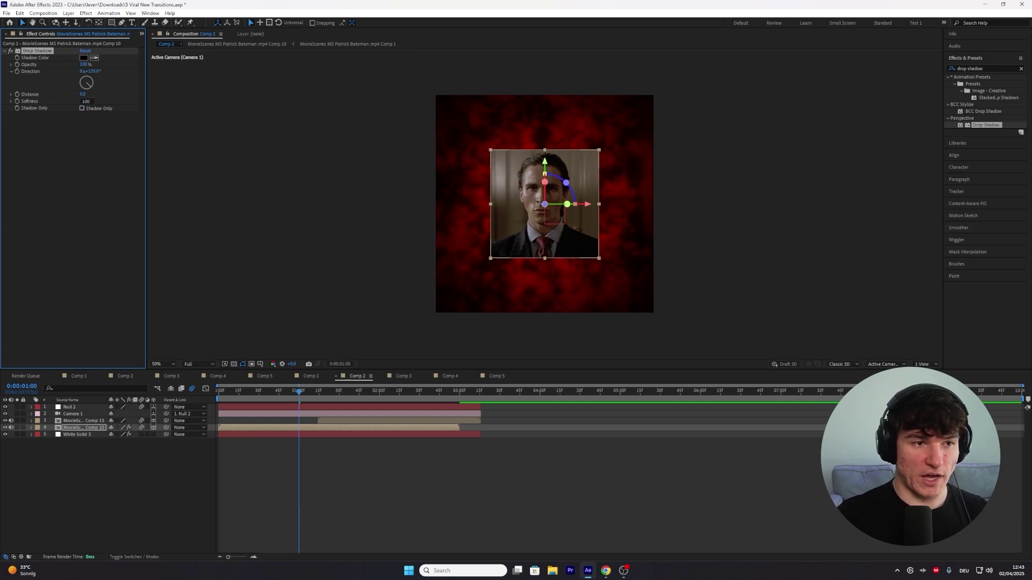
key(Return)
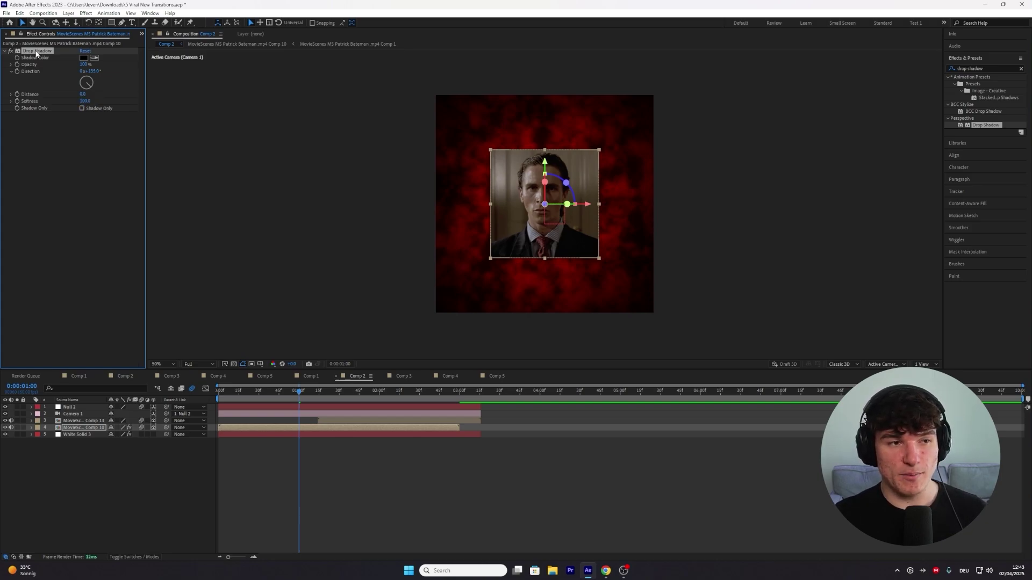
click(320, 420)
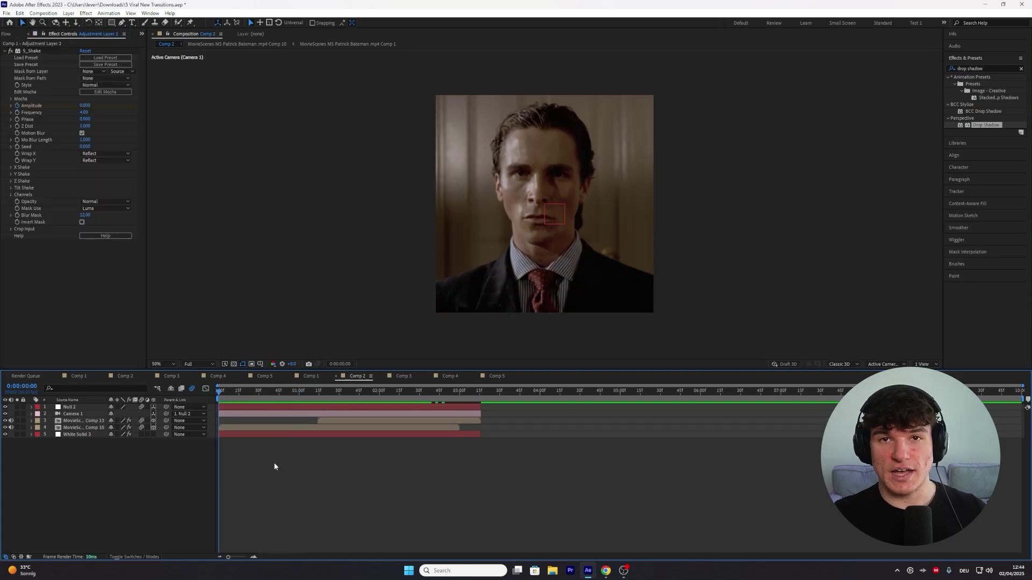
Add a new adjustment layer and trim it to end at 1:00.
click(68, 13)
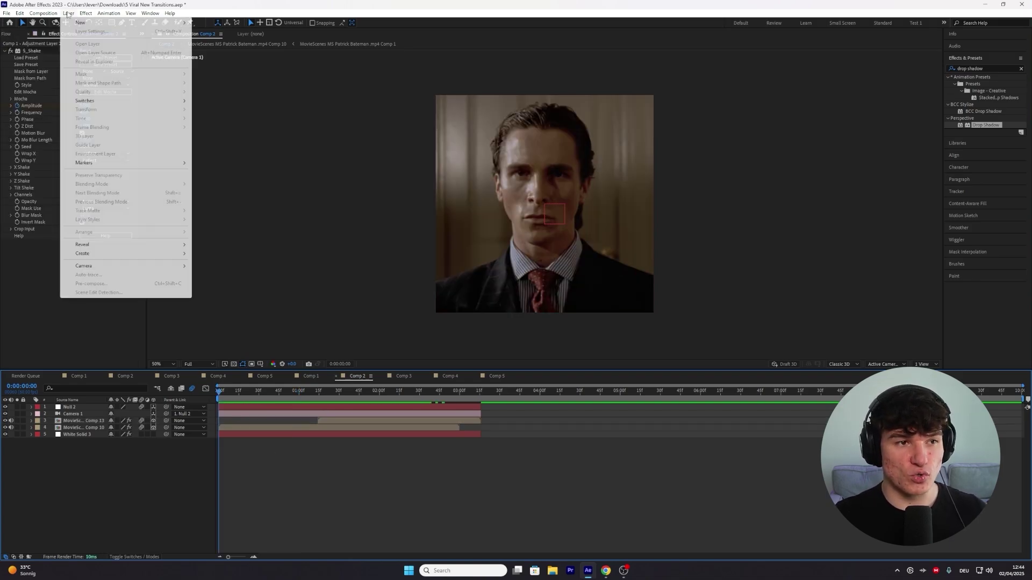
mouse_move(80, 22)
click(223, 75)
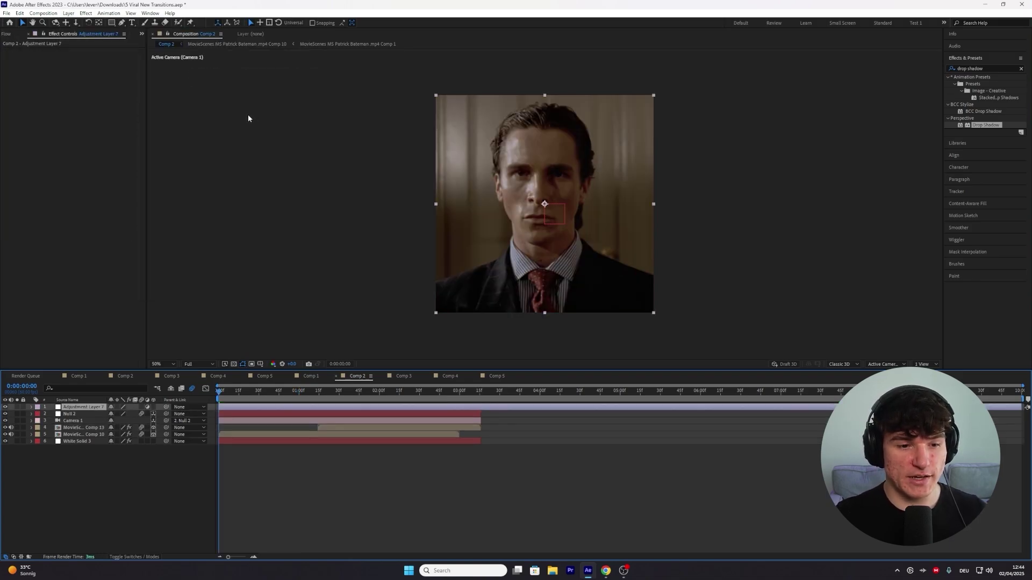
click(299, 393)
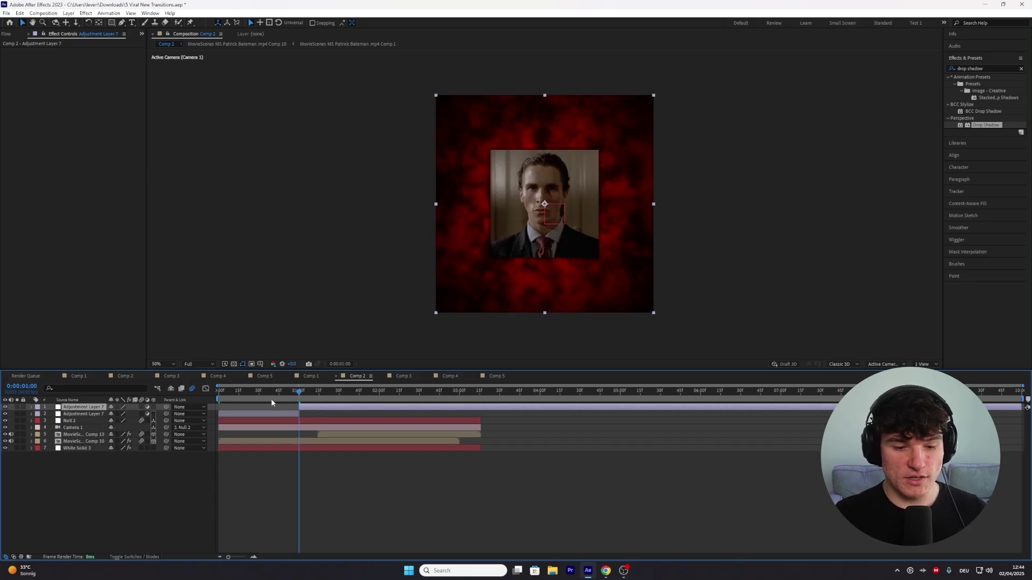
key(alt+])
Apply Sapphire S_Shake to the new adjustment layer.
click(271, 407)
click(983, 68)
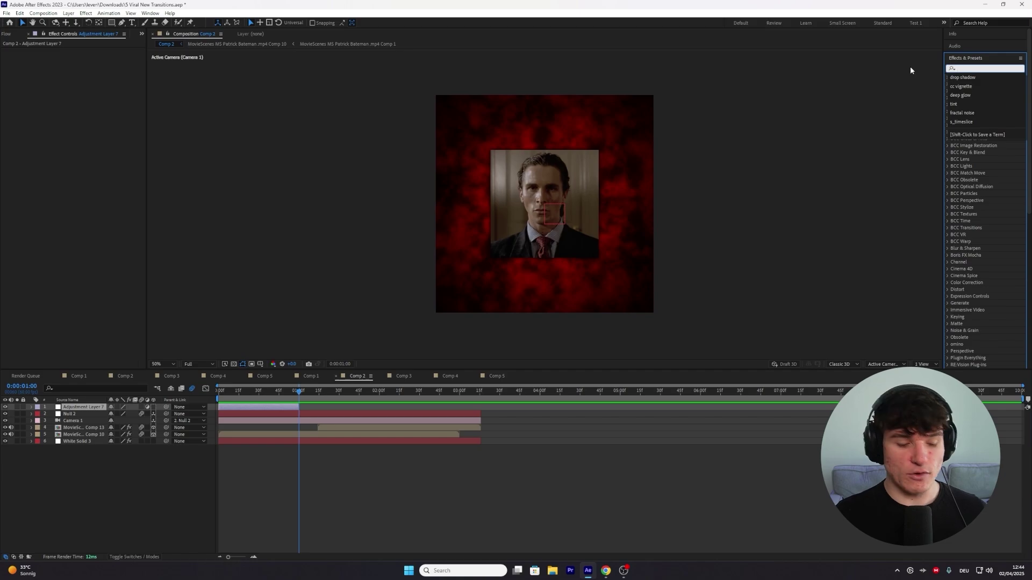
text(s_shake)
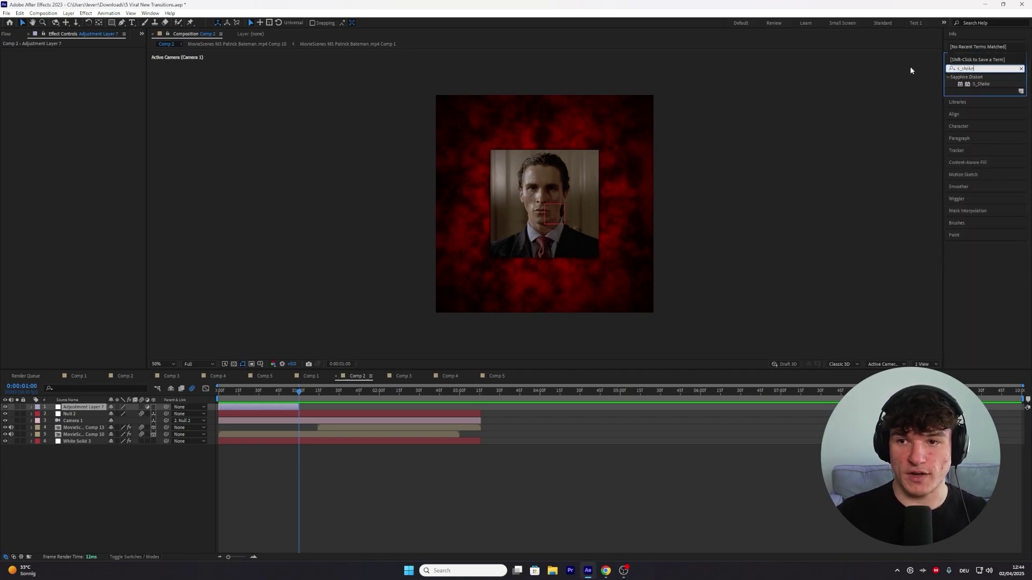
drag(981, 84, 280, 408)
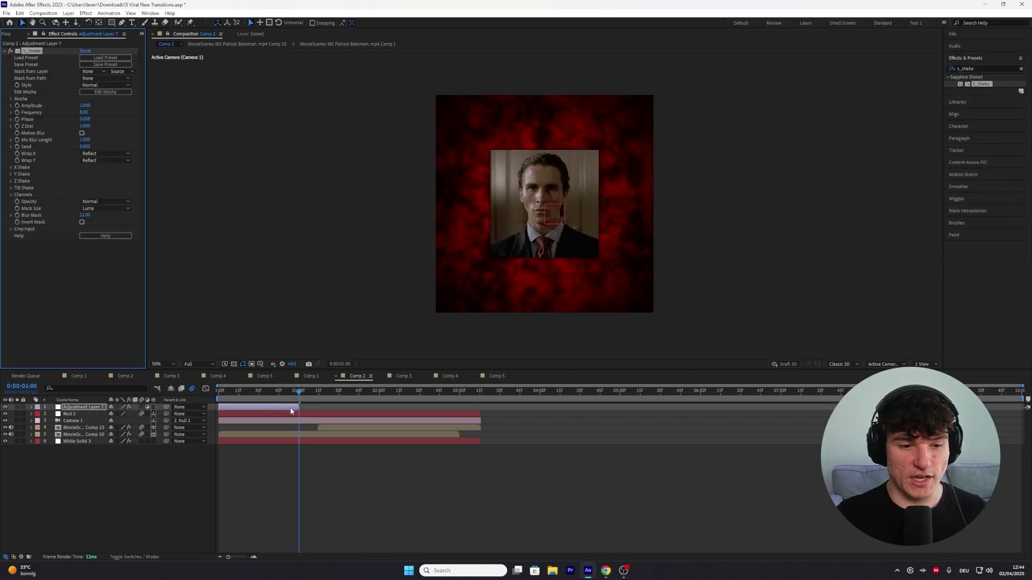
Set S_Shake Amplitude to 0 and Frequency to 4, and turn on Motion Blur.
click(219, 391)
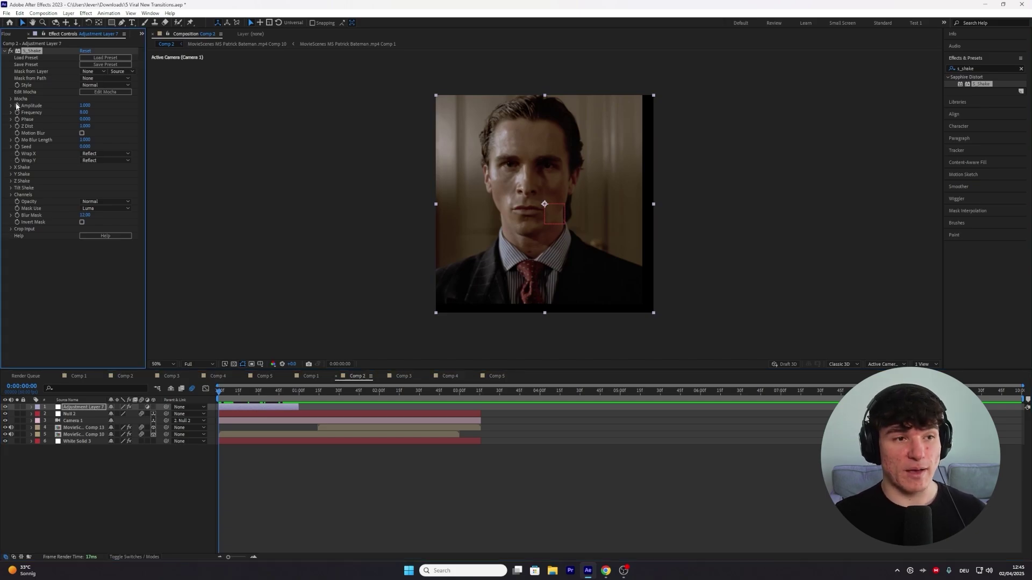
click(88, 106)
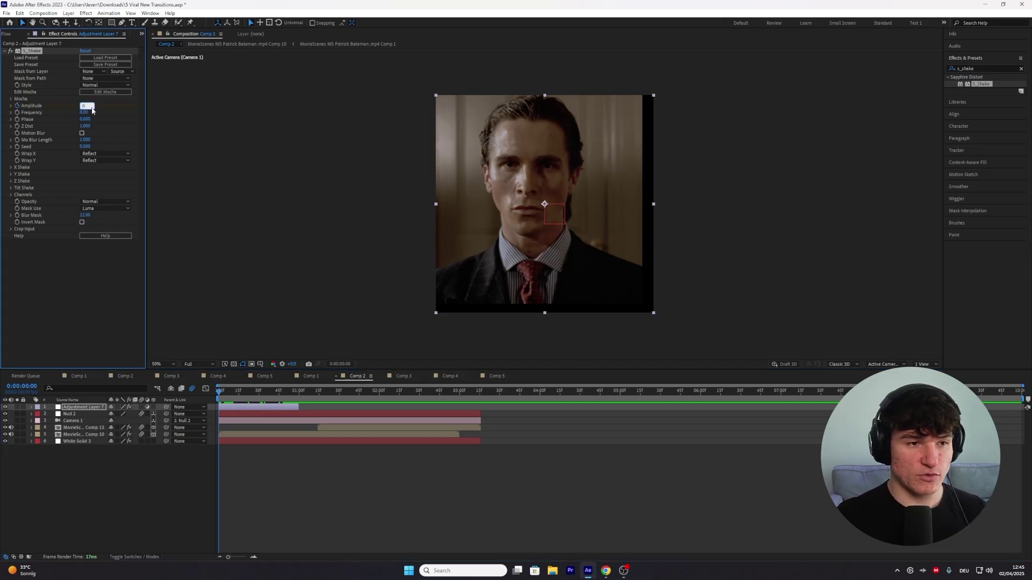
key(Tab)
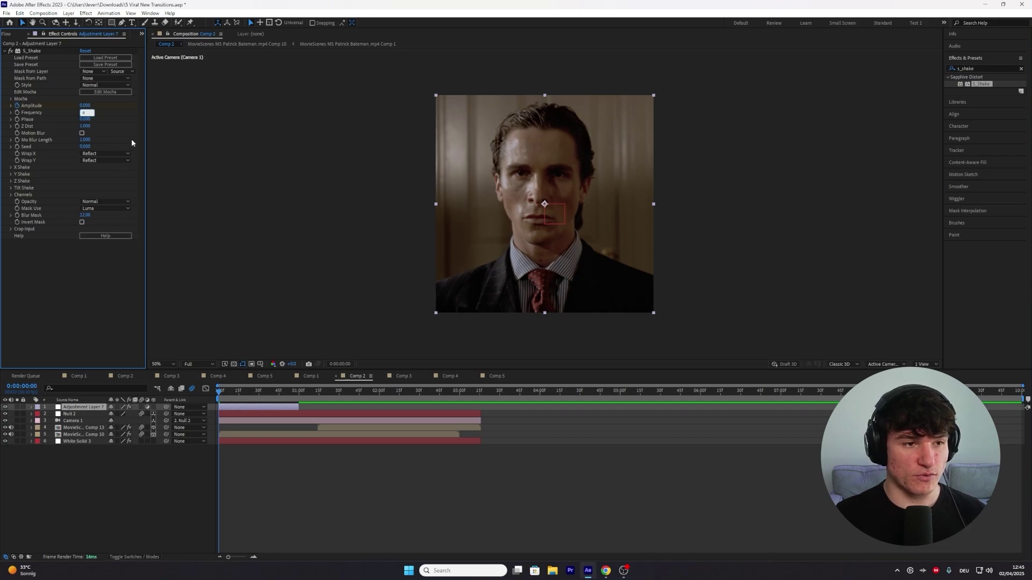
text(4)
click(82, 133)
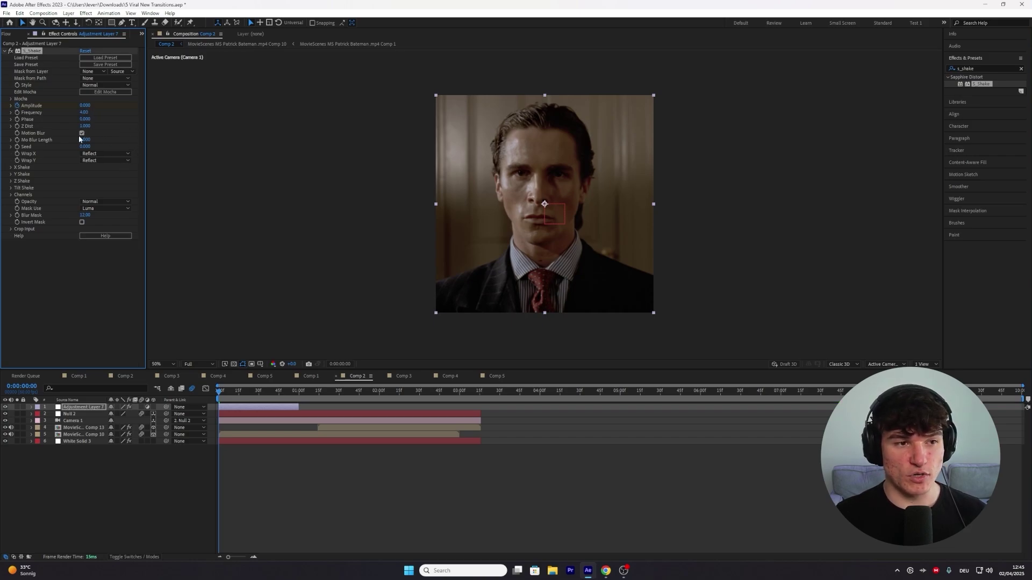
Keyframe Amplitude from 0 up to 0.400 at 30 frames, plus a keyframe at 1:00.
key(u)
drag(228, 557, 241, 556)
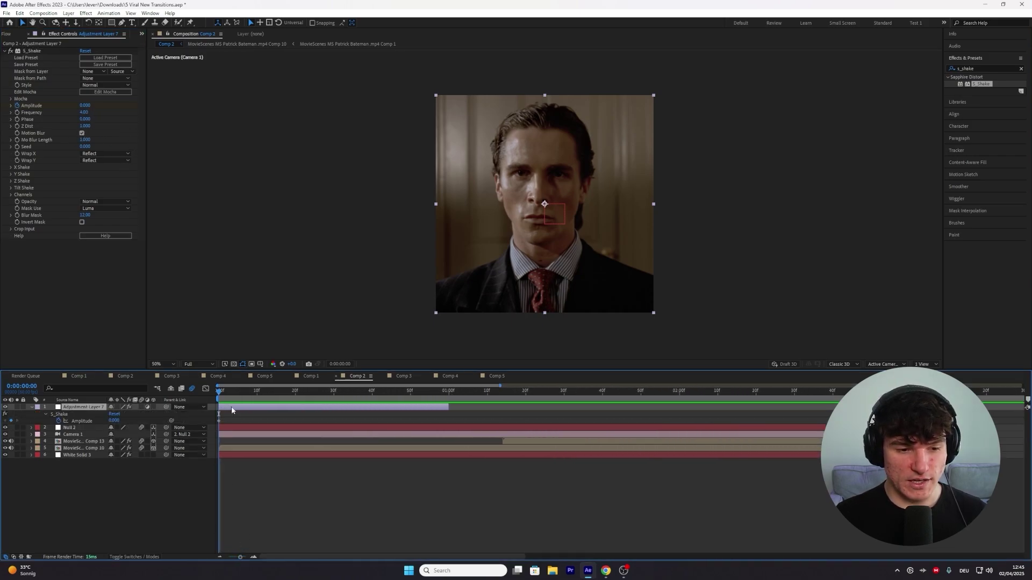
click(334, 391)
click(85, 105)
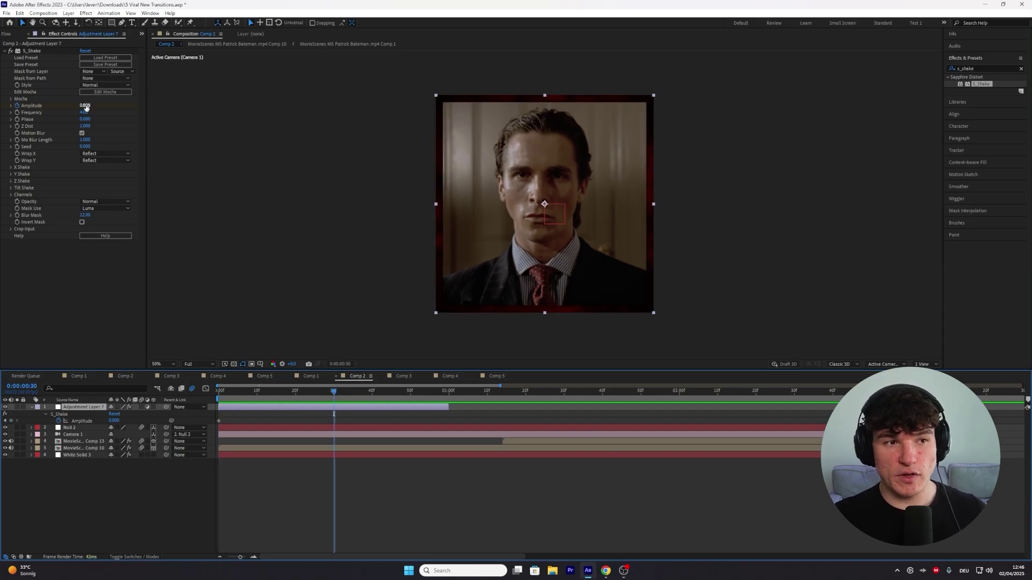
key(Return)
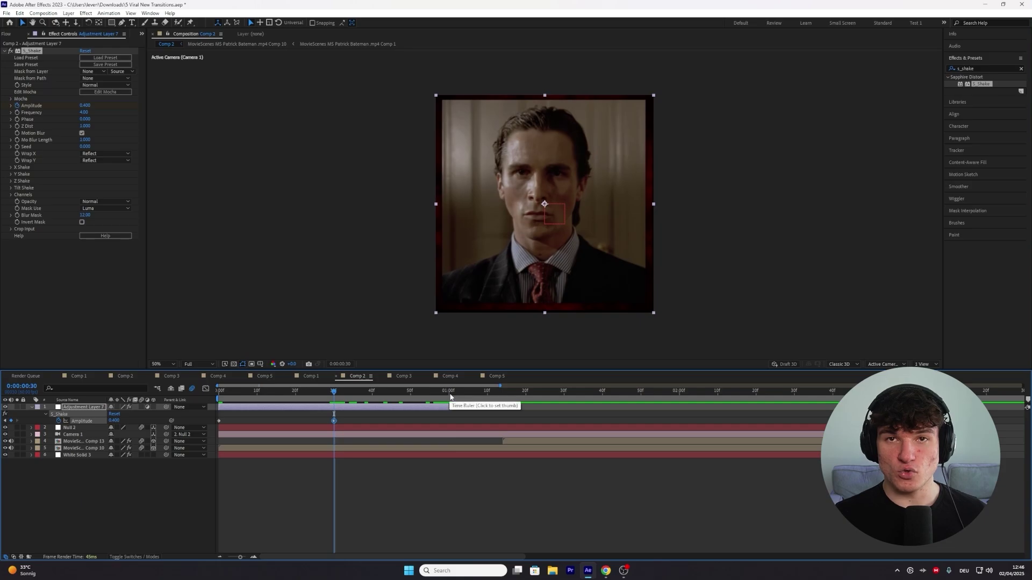
click(449, 391)
click(115, 420)
key(Return)
key(j)
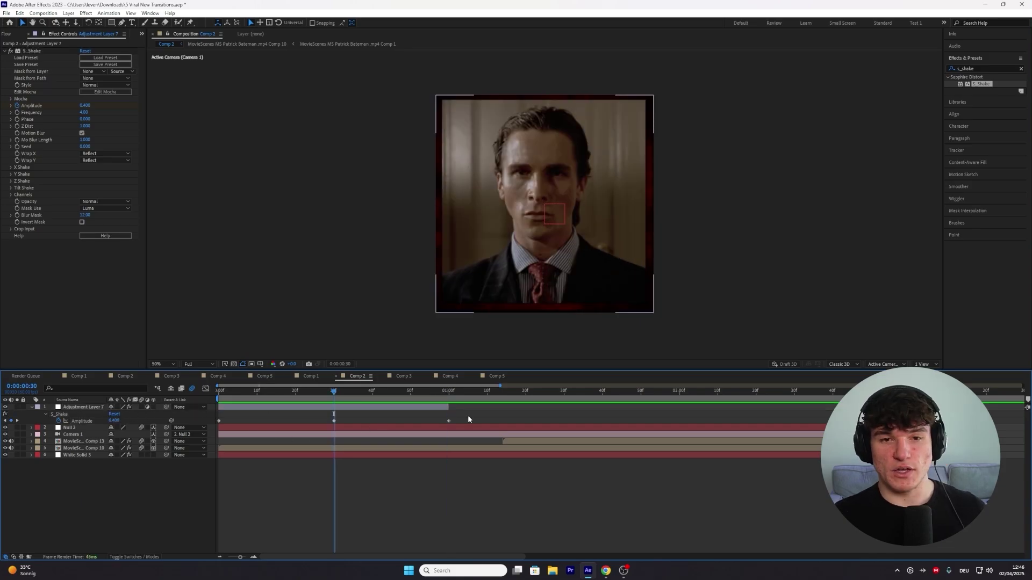
drag(469, 417, 218, 423)
Apply Easy Ease to the S_Shake Amplitude keyframes.
right_click(218, 424)
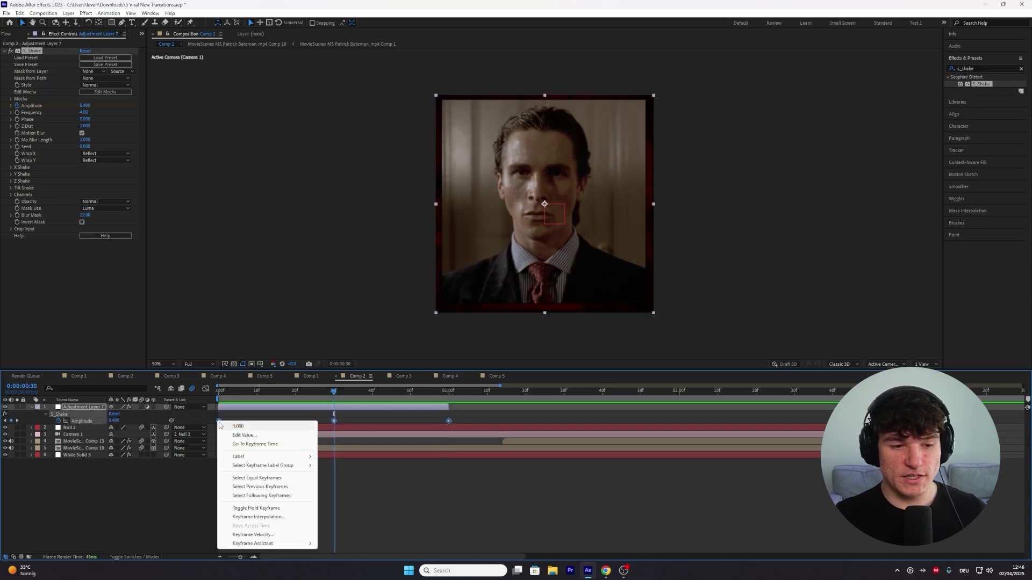
mouse_move(279, 461)
click(376, 492)
click(358, 421)
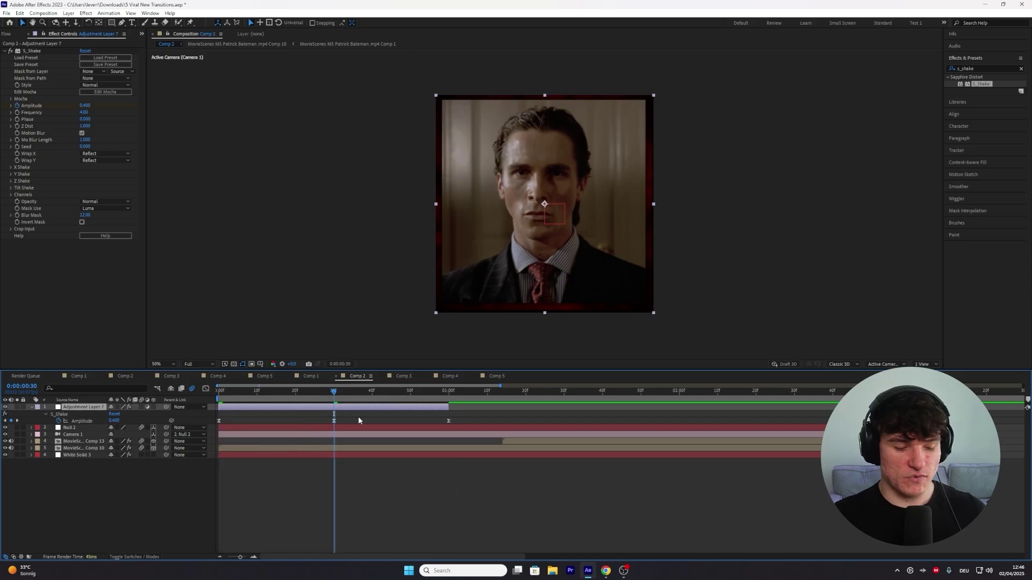
Duplicate Adjustment Layer 7, move the copy to about 2 seconds, and select Null 2 through White Solid 3.
key(ctrl+d)
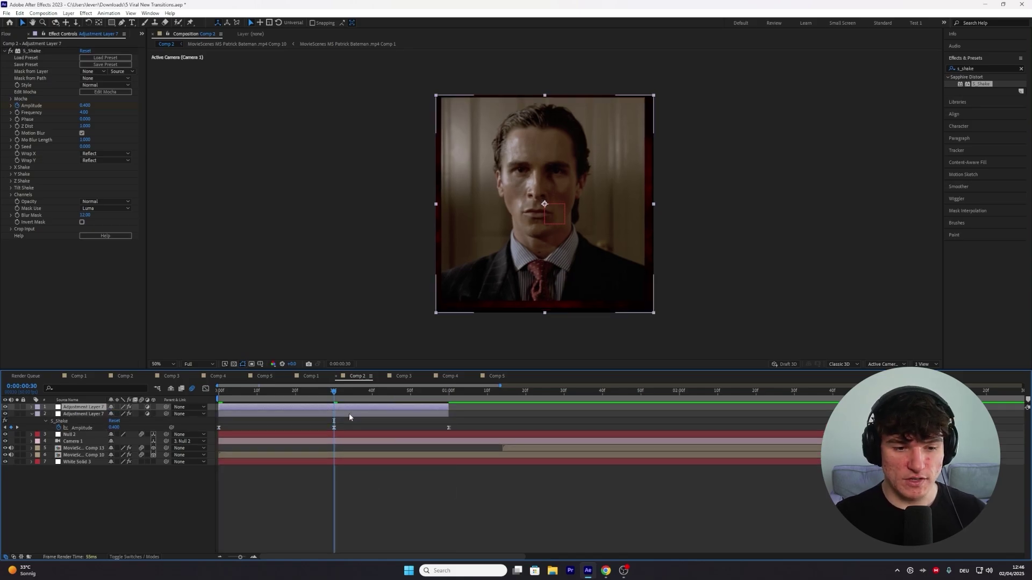
drag(243, 405, 729, 411)
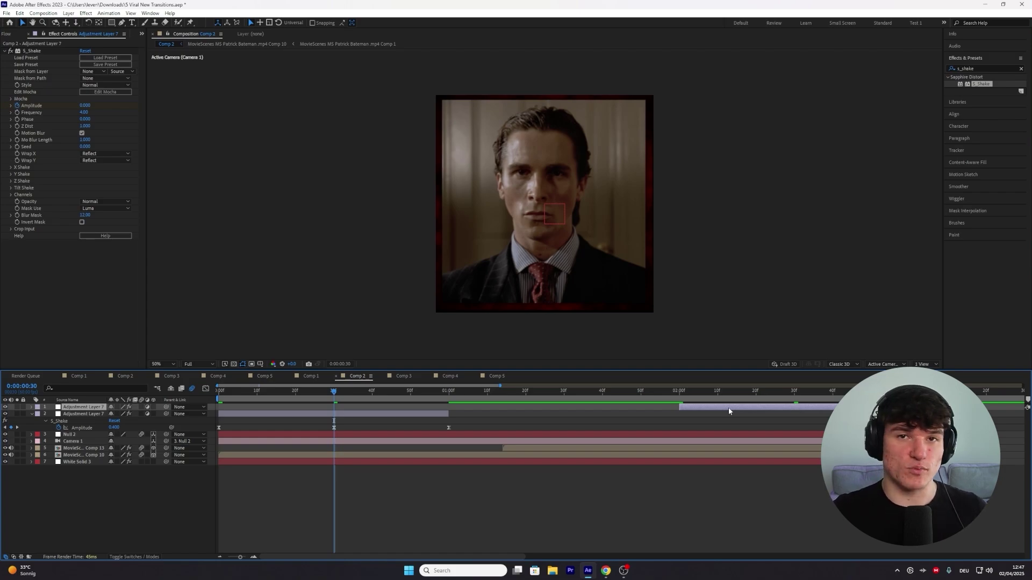
key(F2)
key(Page_Up)
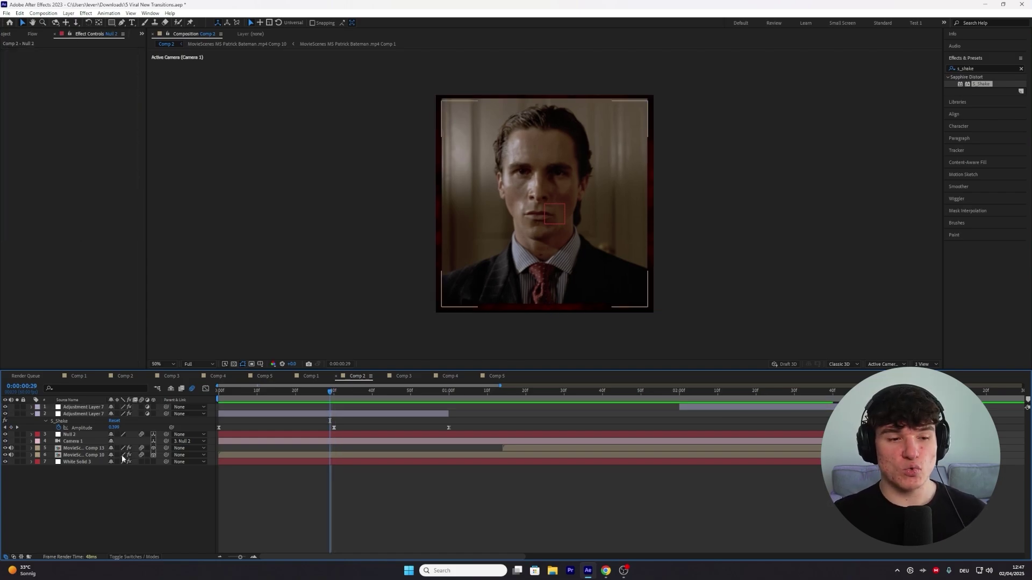
click(70, 434)
shift+click(72, 459)
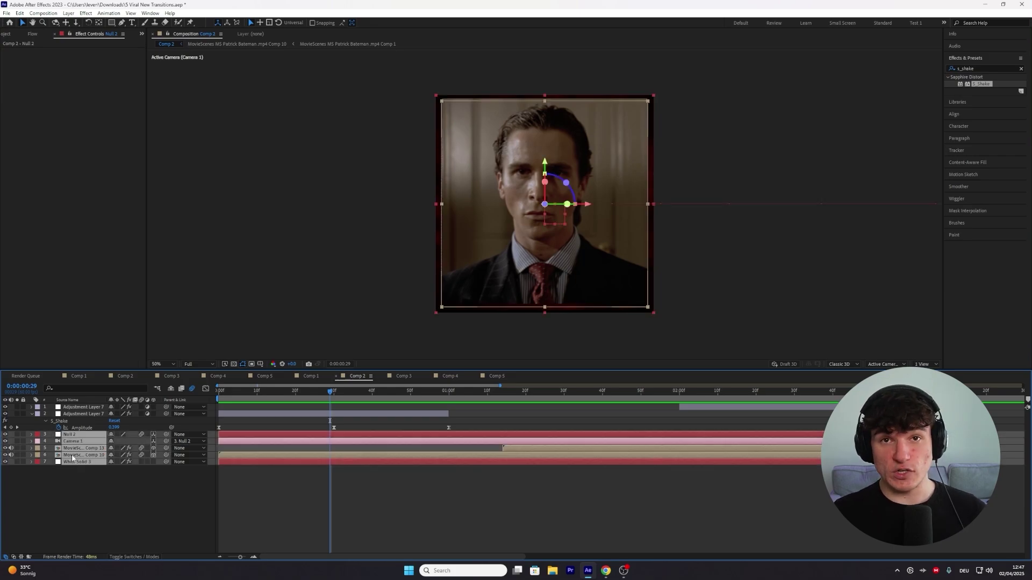
Pre-compose the selected Comp 2 layers, Null 2 through White Solid 3, into Pre-comp 5.
right_click(232, 465)
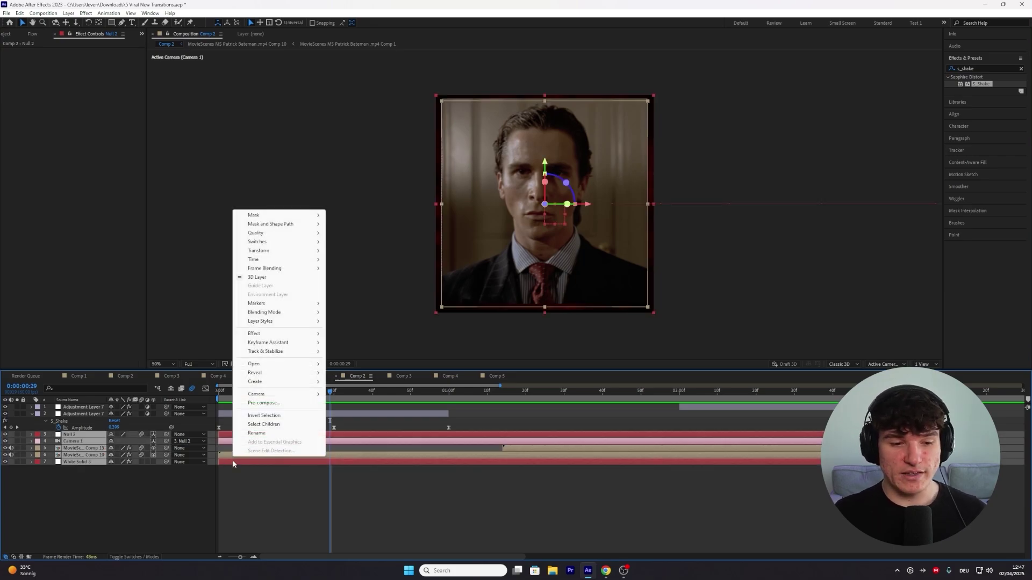
click(255, 412)
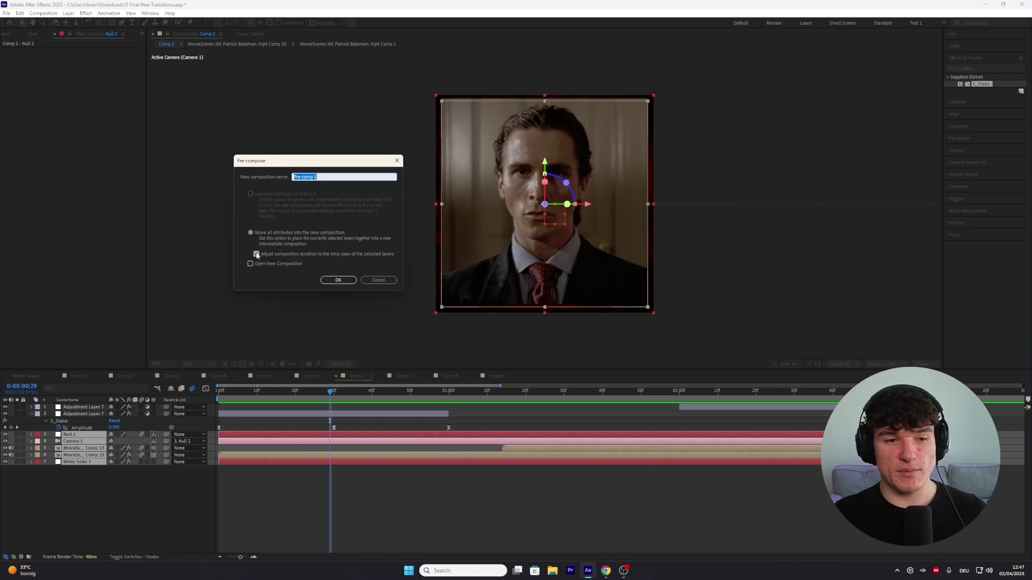
click(333, 280)
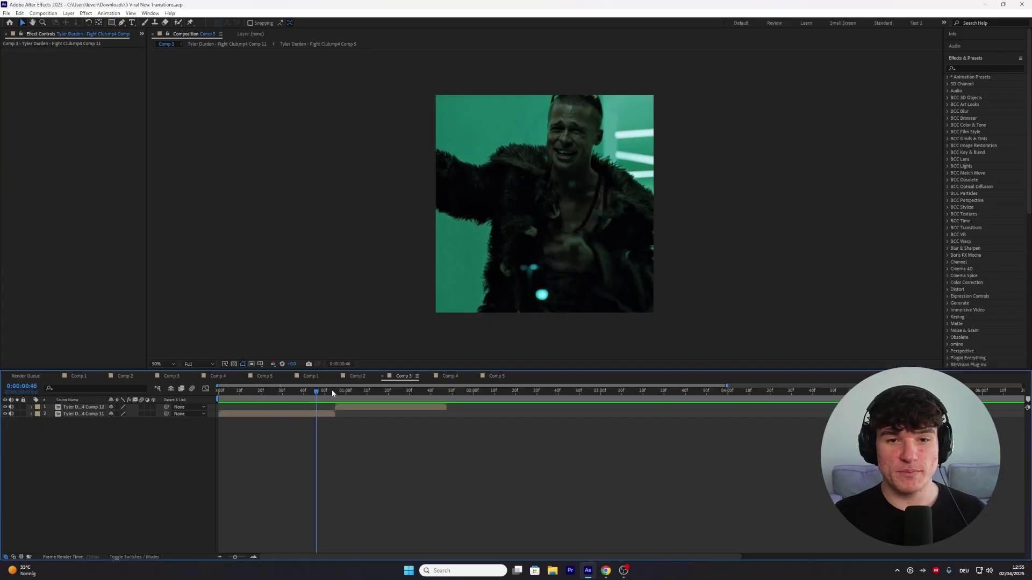
Add a new adjustment layer to Comp 3.
drag(321, 389, 371, 387)
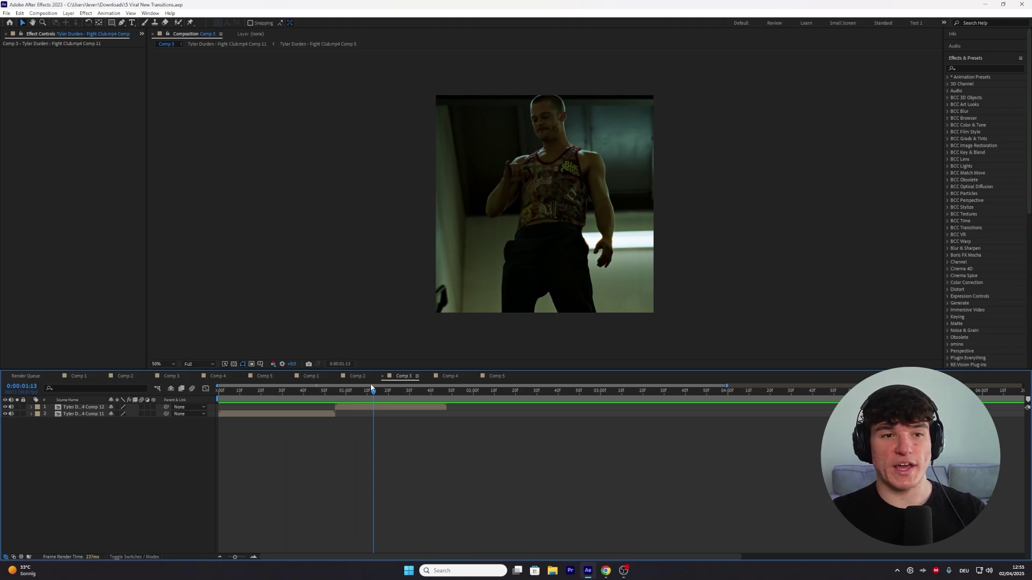
click(70, 13)
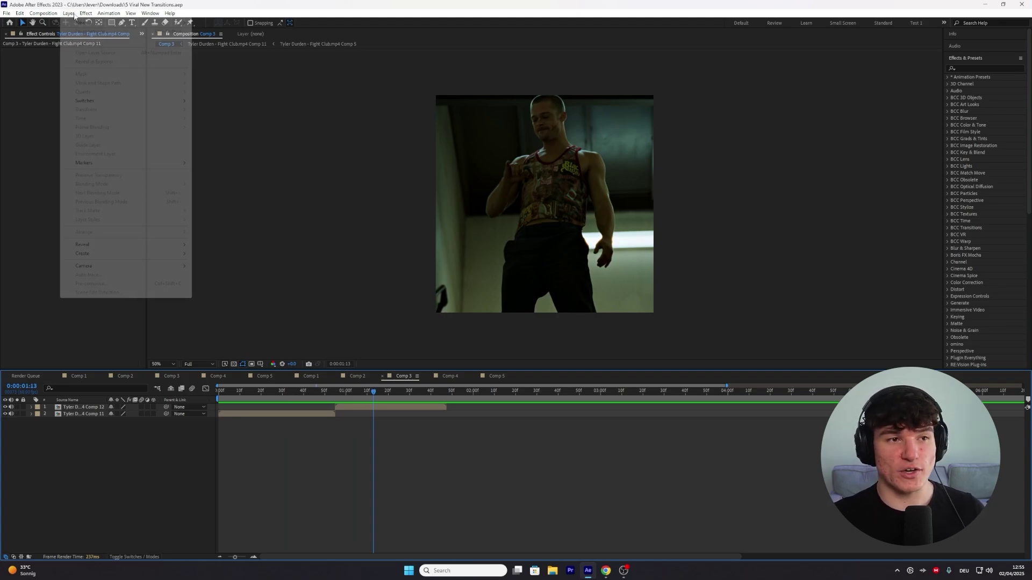
mouse_move(86, 22)
click(224, 76)
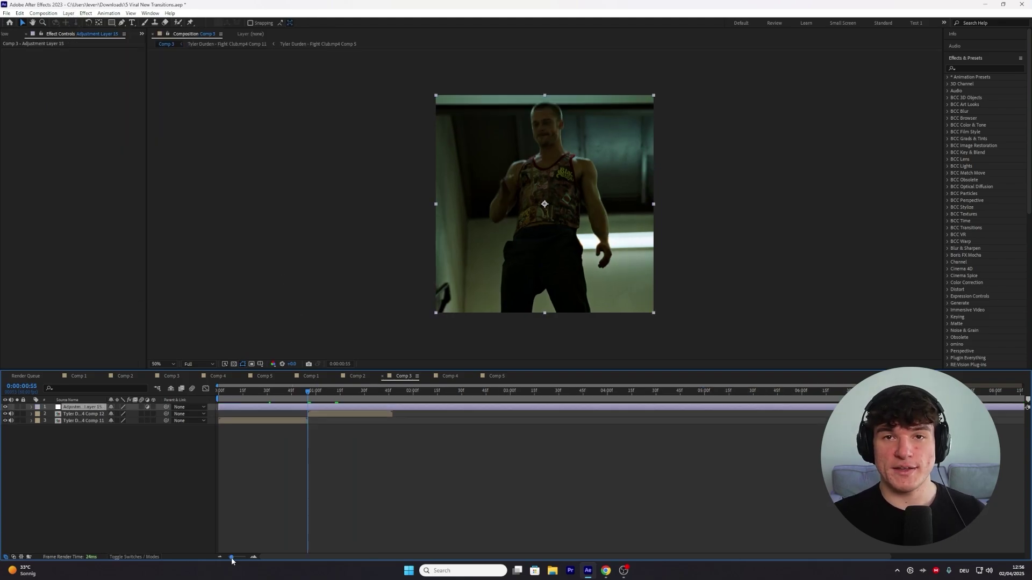
Trim the adjustment layer to span 0:40 to 1:10 by splitting it at both points.
drag(235, 557, 242, 560)
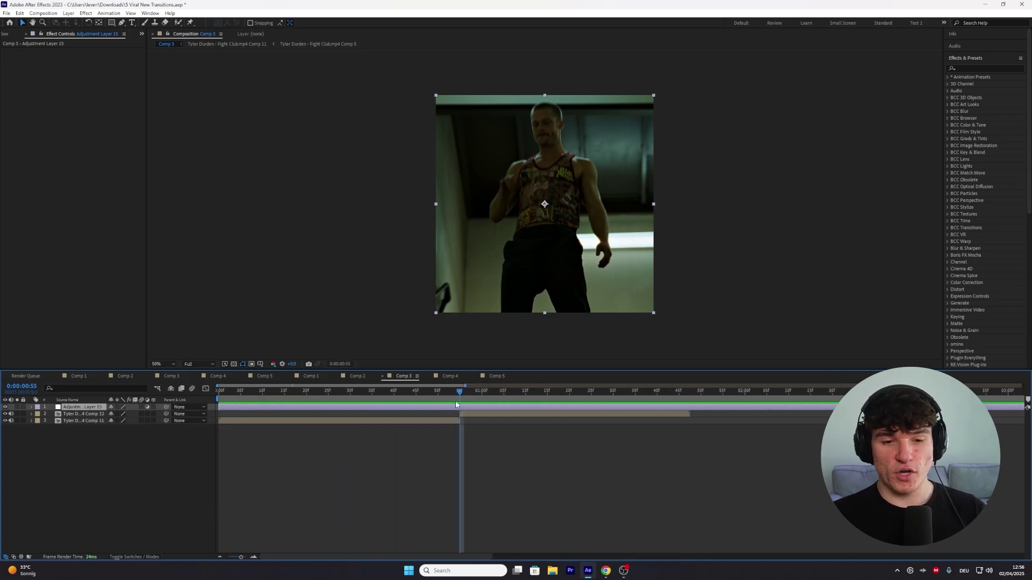
drag(459, 397, 394, 399)
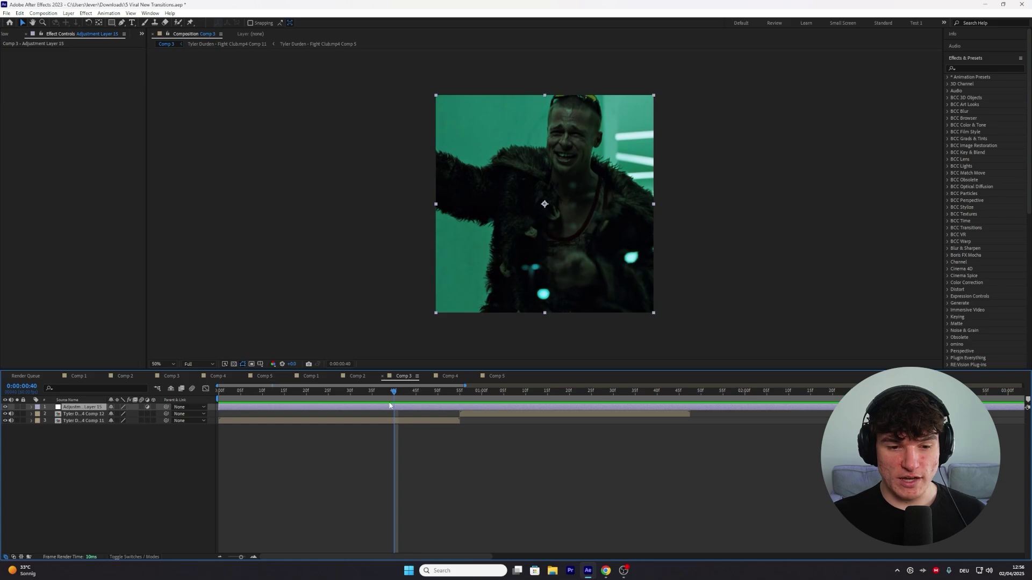
key(ctrl+shift+d)
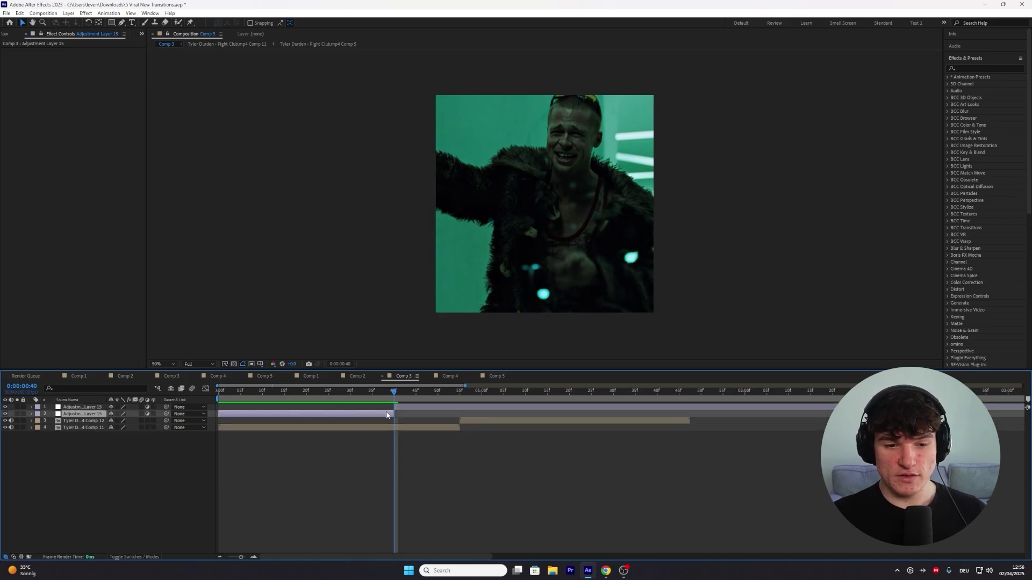
key(Delete)
click(513, 406)
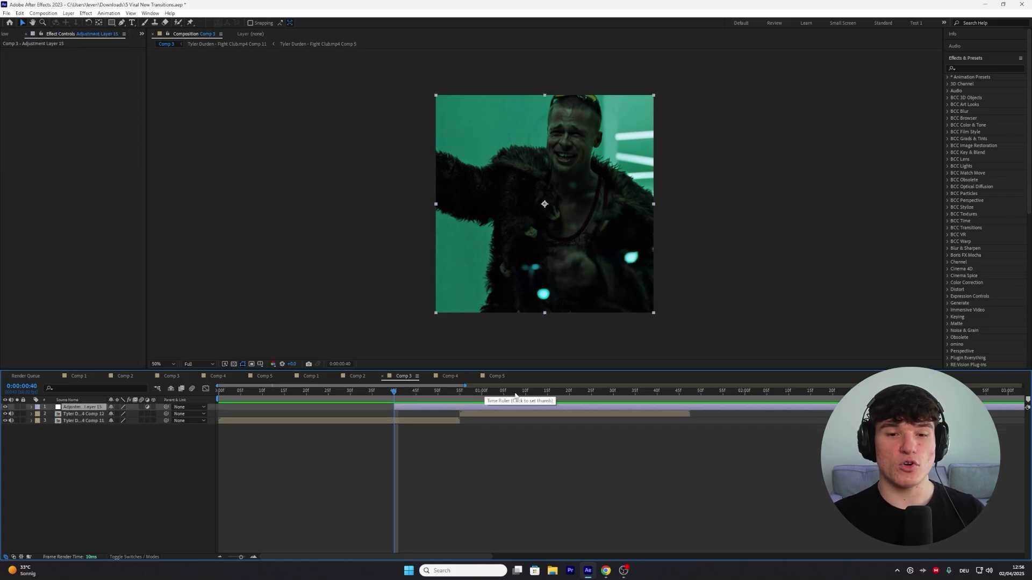
click(525, 395)
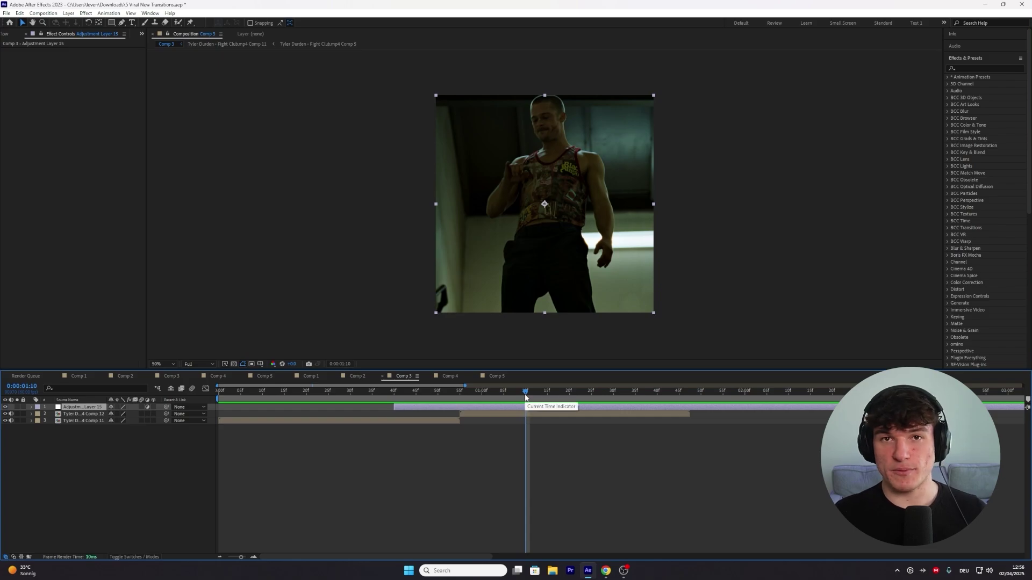
key(ctrl+shift+d)
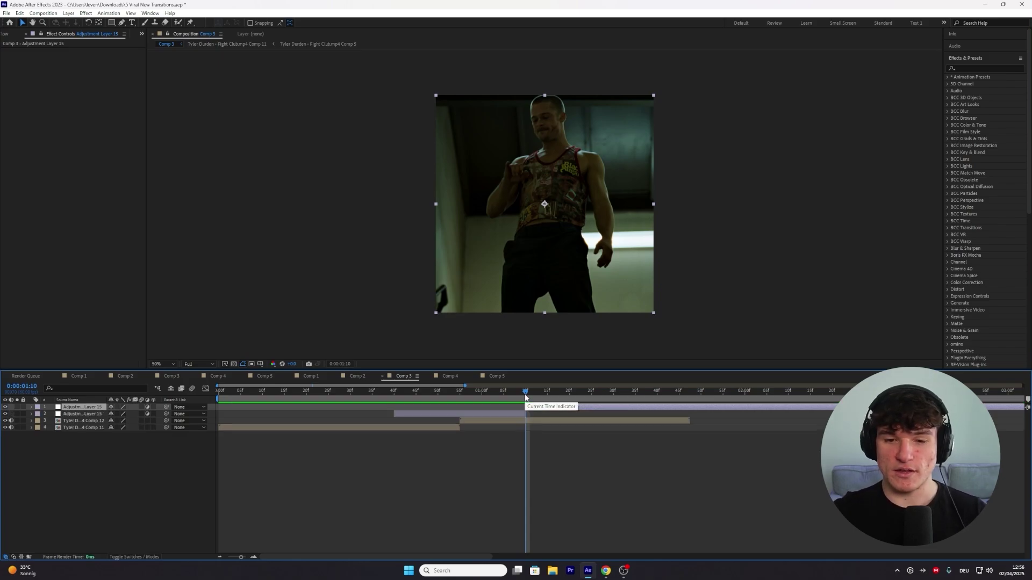
click(970, 67)
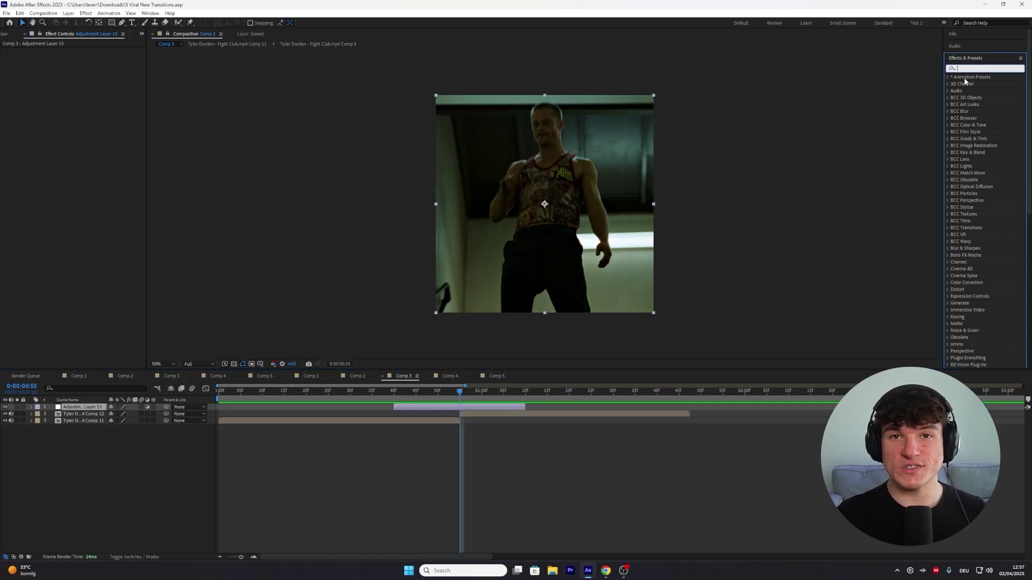
Apply BCC Lens Blur OBS to the short Comp 3 adjustment layer.
text(bcc lens blur)
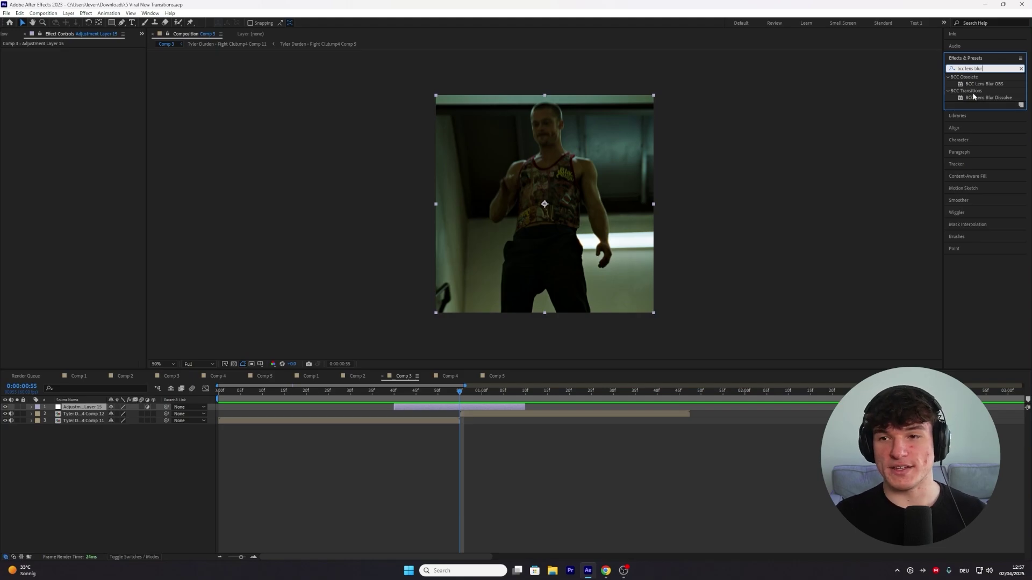
drag(974, 97, 483, 406)
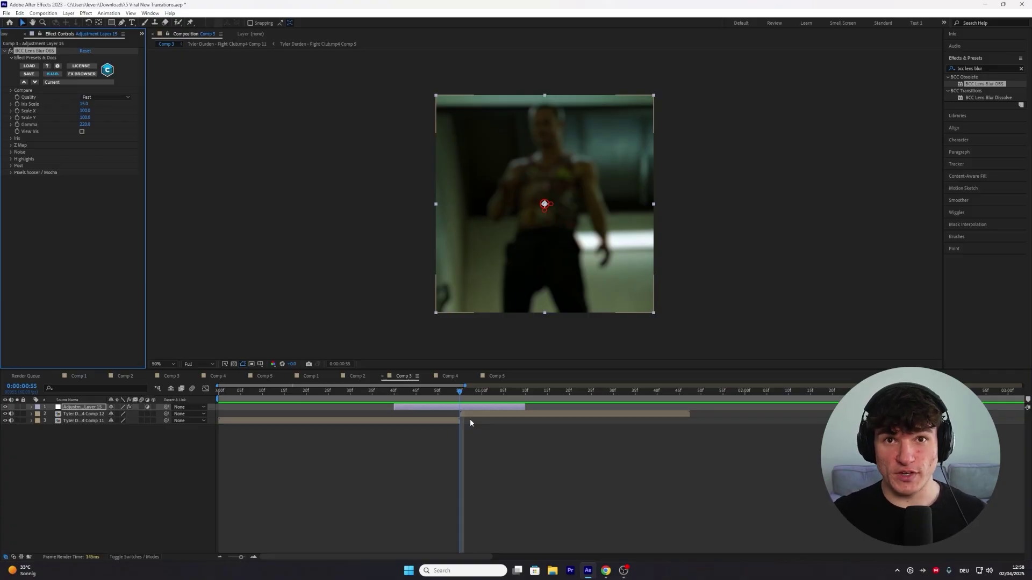
Set the lens blur Iris Shape to 3 Sides.
click(11, 139)
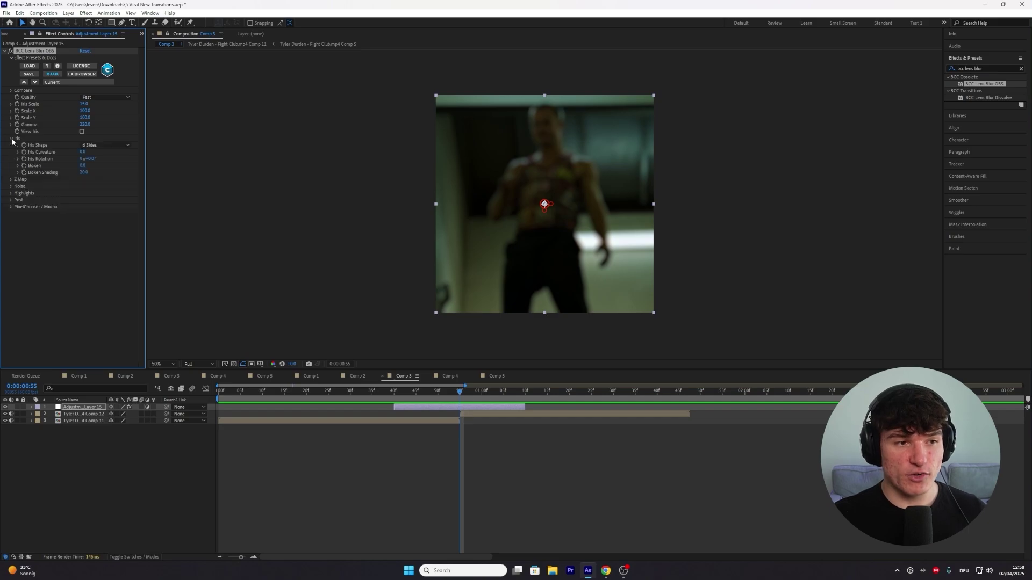
click(89, 145)
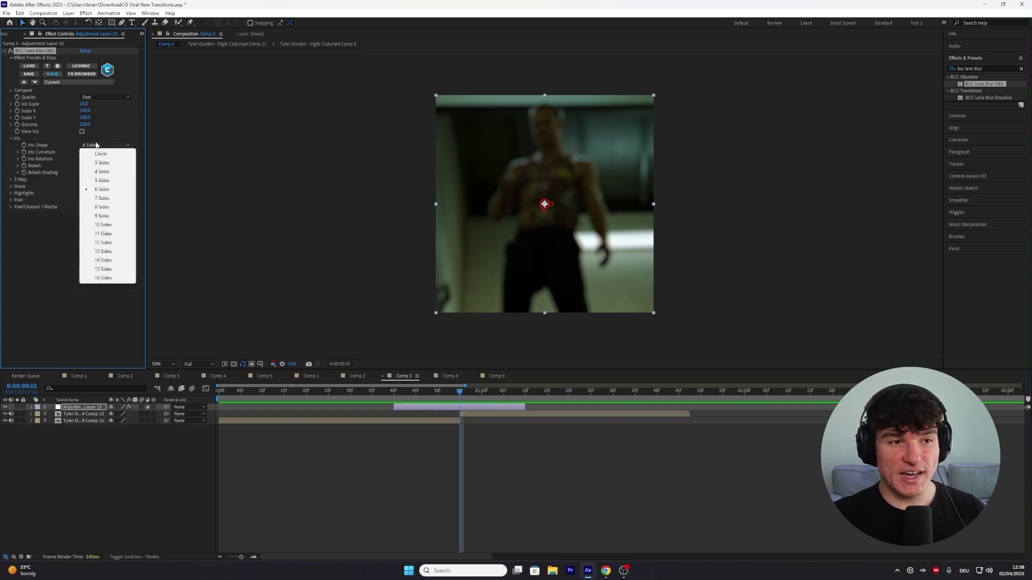
click(102, 155)
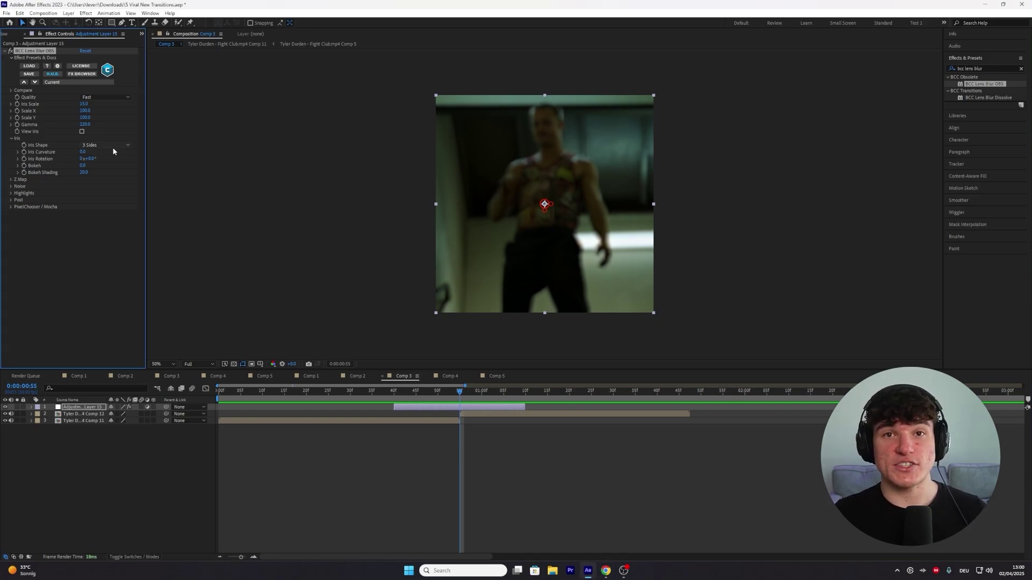
Set Gamma to 1000 and adjust Iris Scale to about 10, viewing at 100%.
click(87, 124)
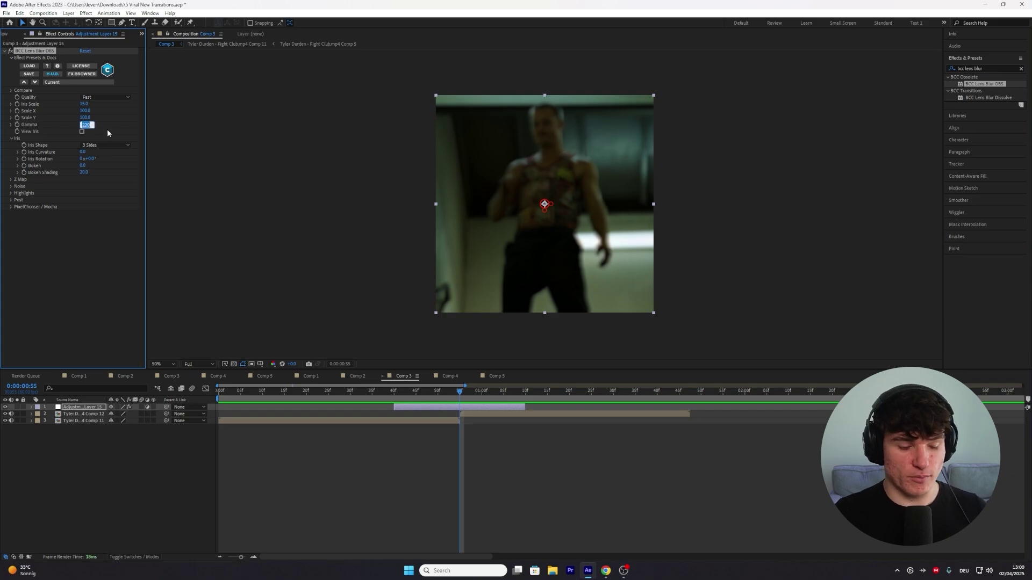
text(1000)
key(Return)
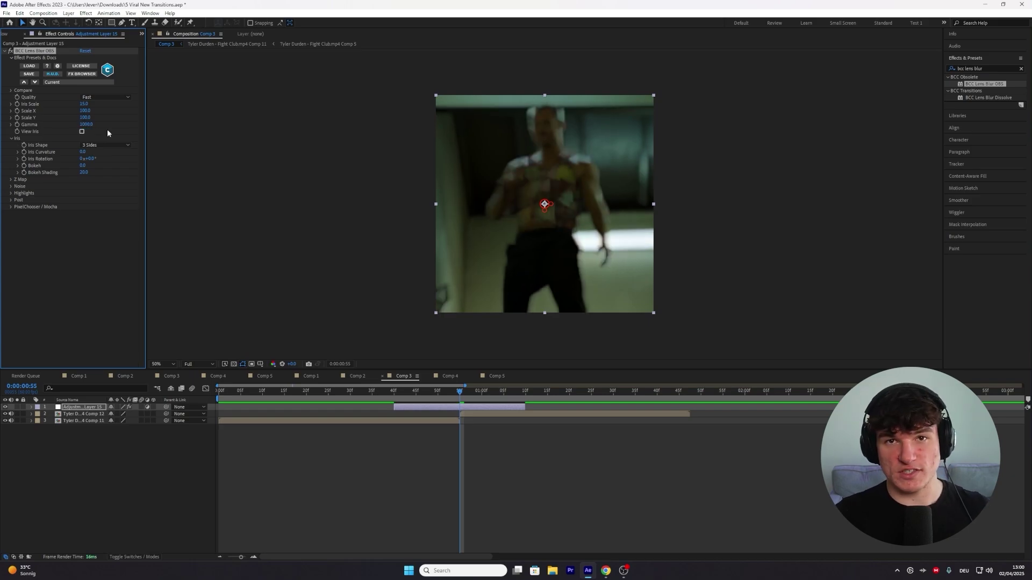
key(slash)
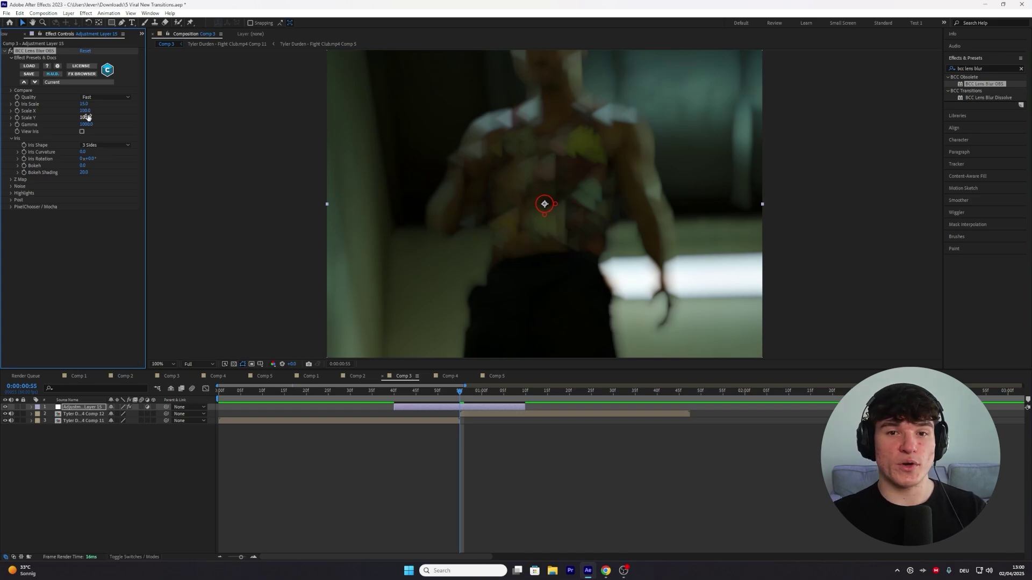
drag(85, 106, 91, 103)
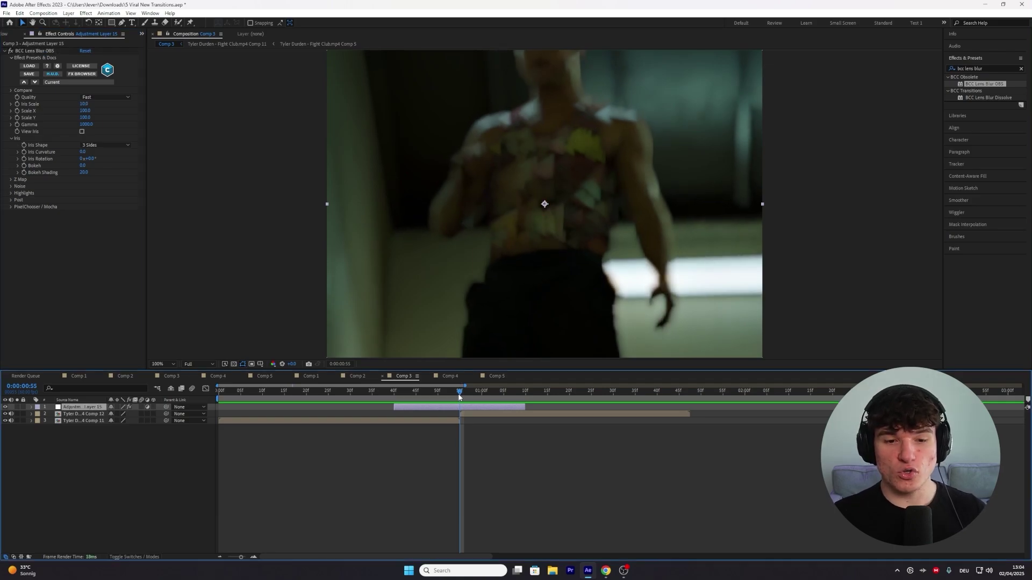
drag(458, 394, 459, 395)
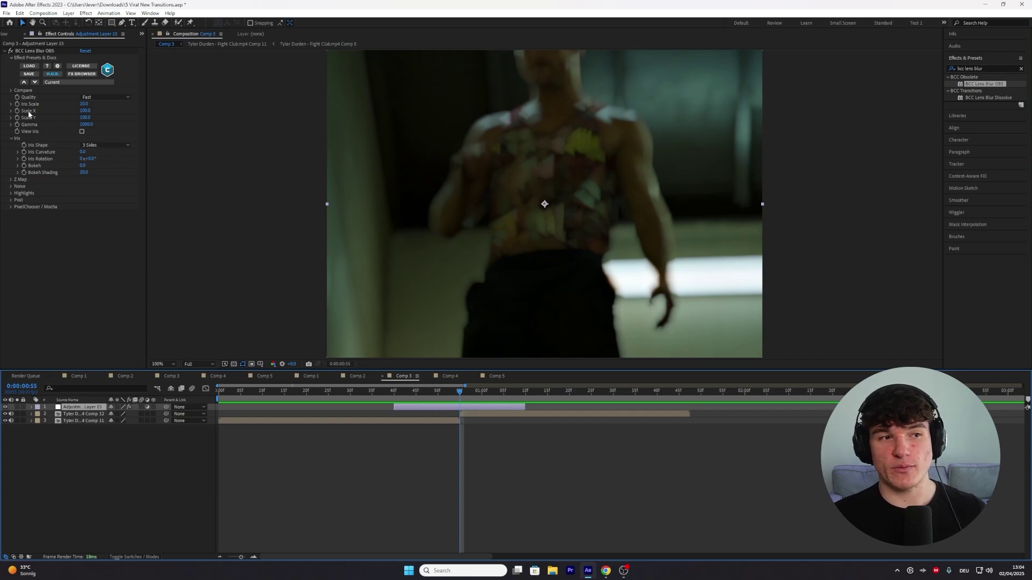
Set an Iris Scale keyframe of 0 at 0:40.
click(34, 51)
click(418, 389)
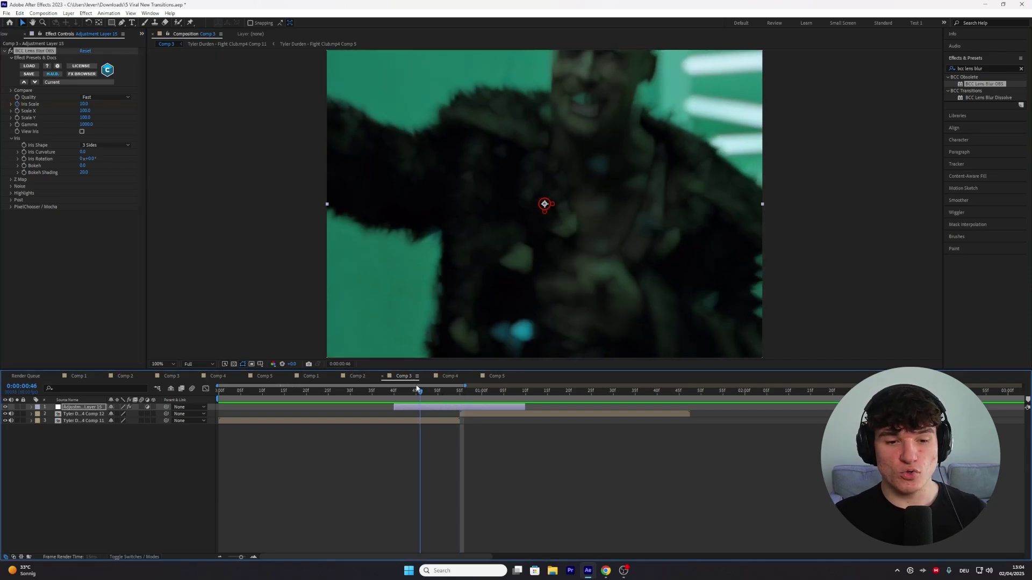
drag(416, 388, 396, 389)
key(u)
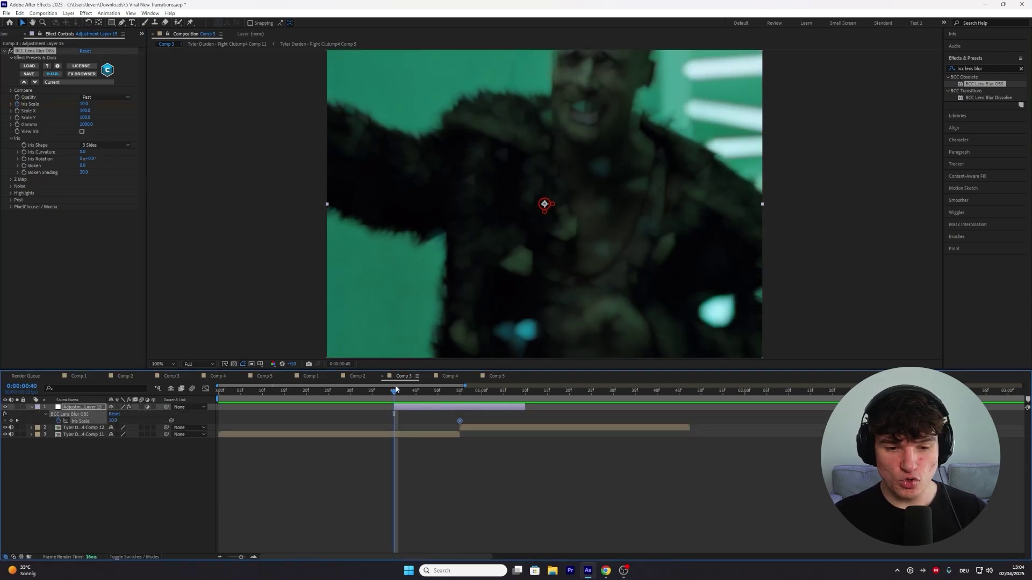
click(84, 103)
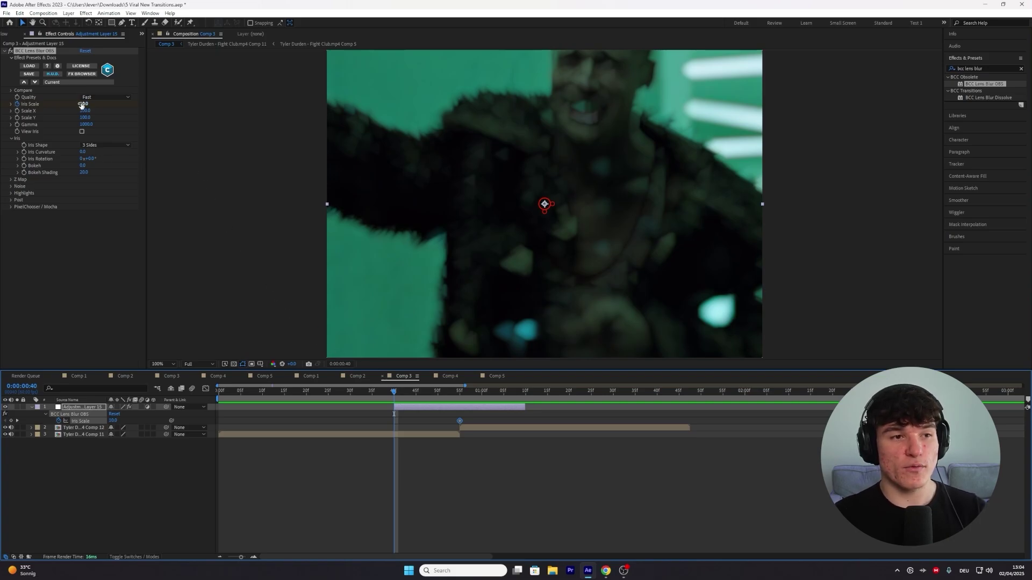
text(0)
key(Return)
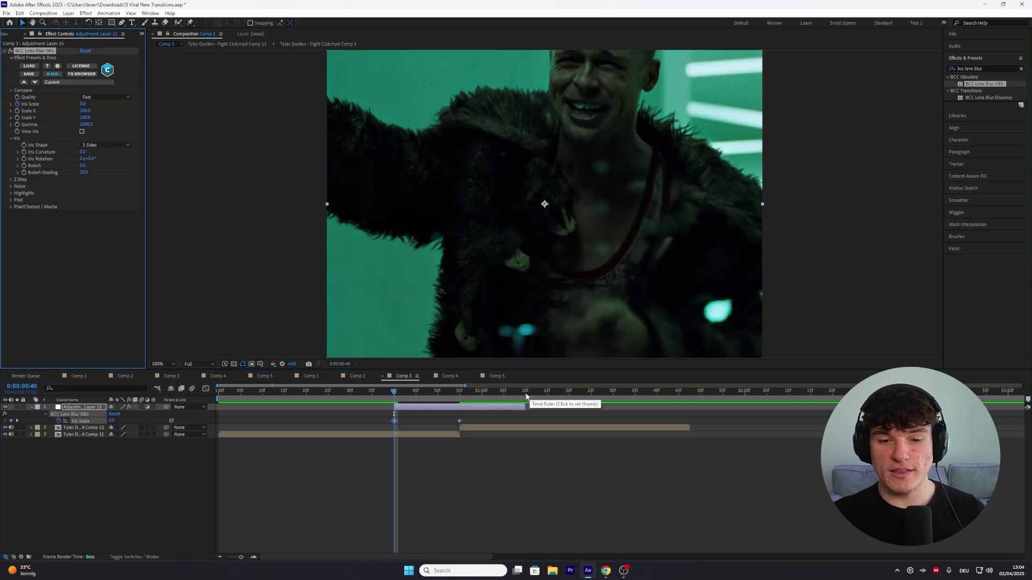
Add the Iris Scale keyframe at 1:10 and select all three keyframes.
click(525, 393)
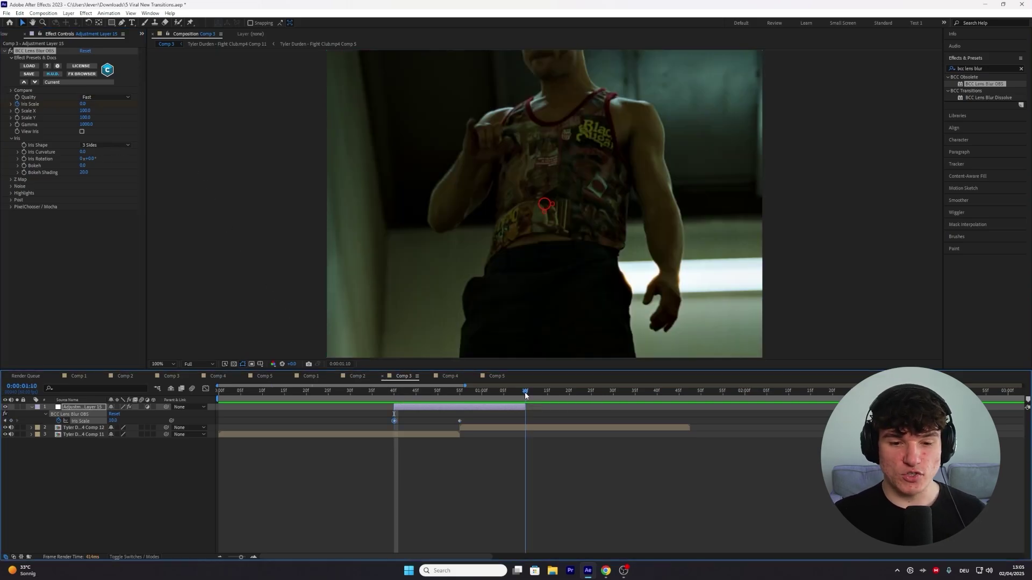
click(122, 420)
text(8)
key(Return)
drag(571, 409, 384, 433)
Apply Easy Ease to the three Iris Scale keyframes.
right_click(392, 421)
mouse_move(463, 544)
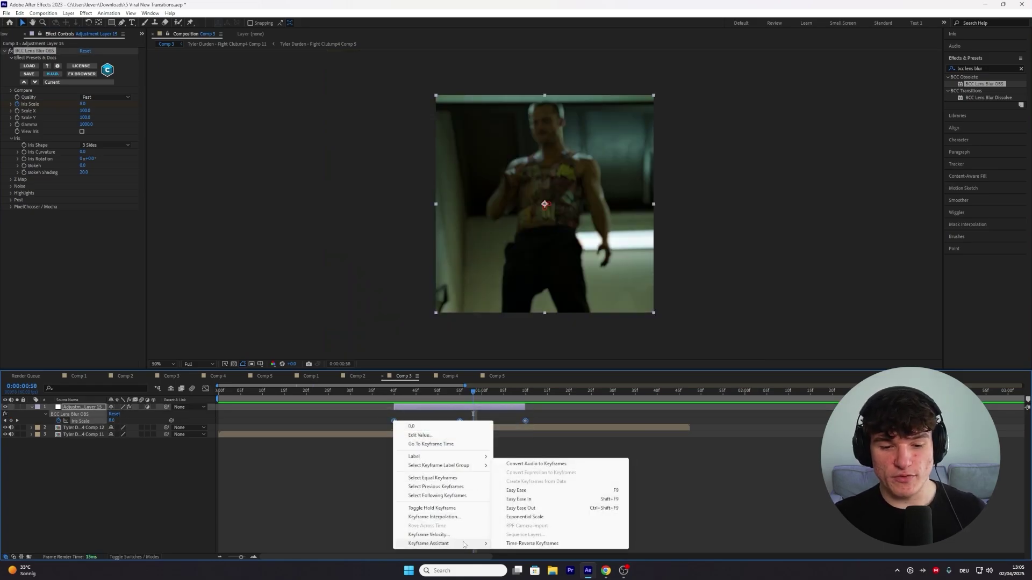
click(537, 490)
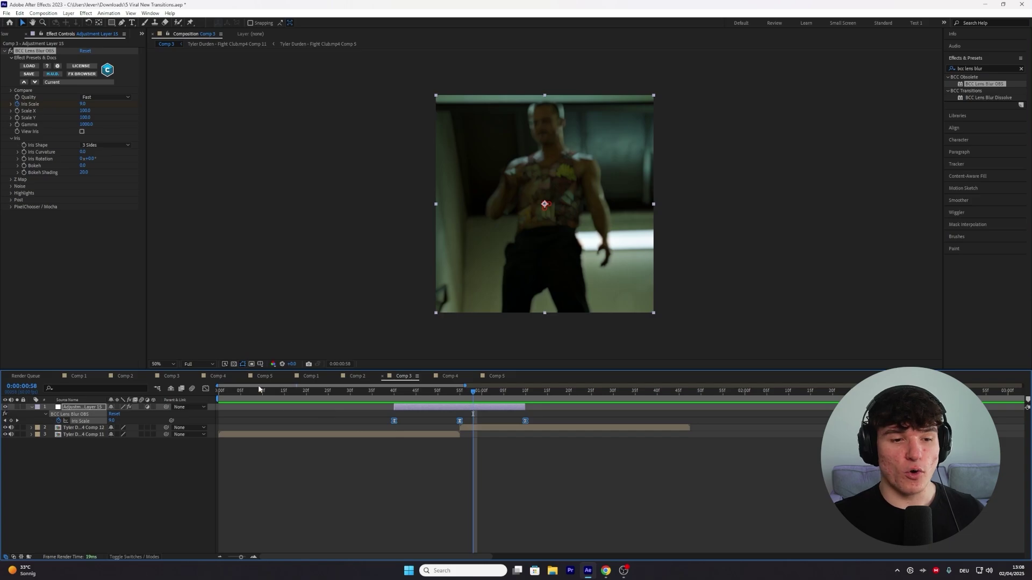
Lengthen the first and last keyframes' ease handles in the Graph Editor for a slow start and finish.
click(206, 388)
right_click(383, 427)
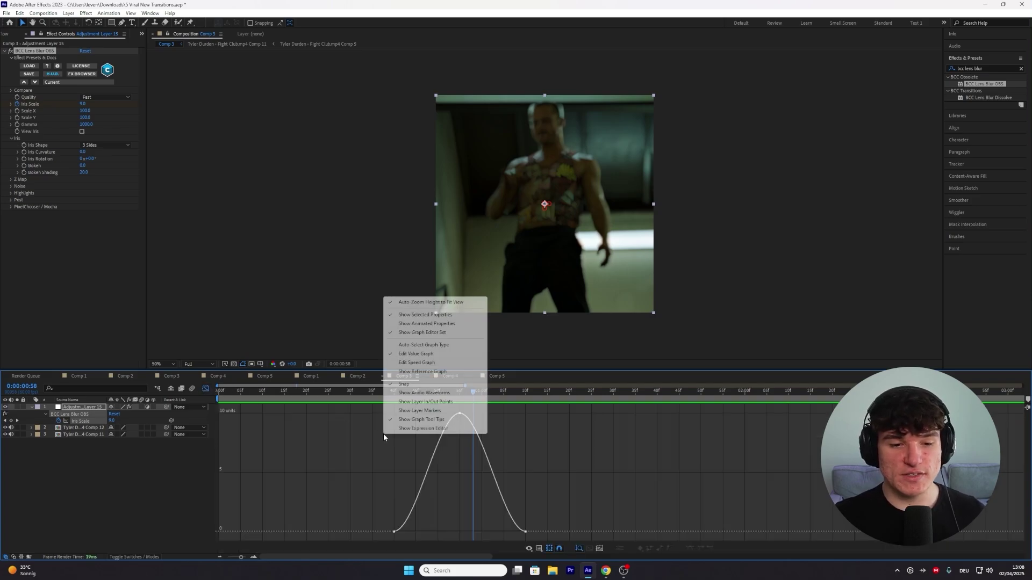
click(359, 511)
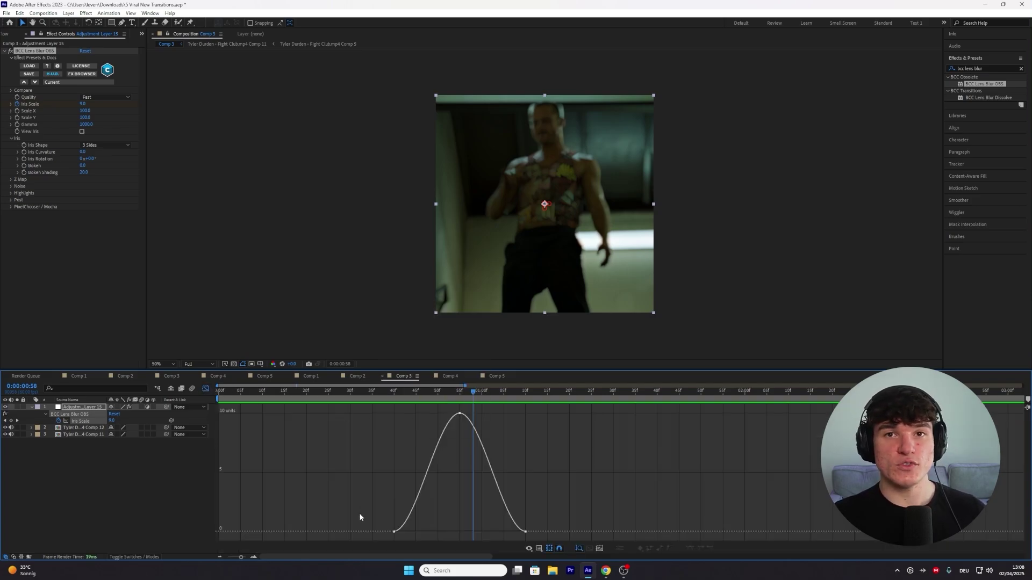
click(394, 531)
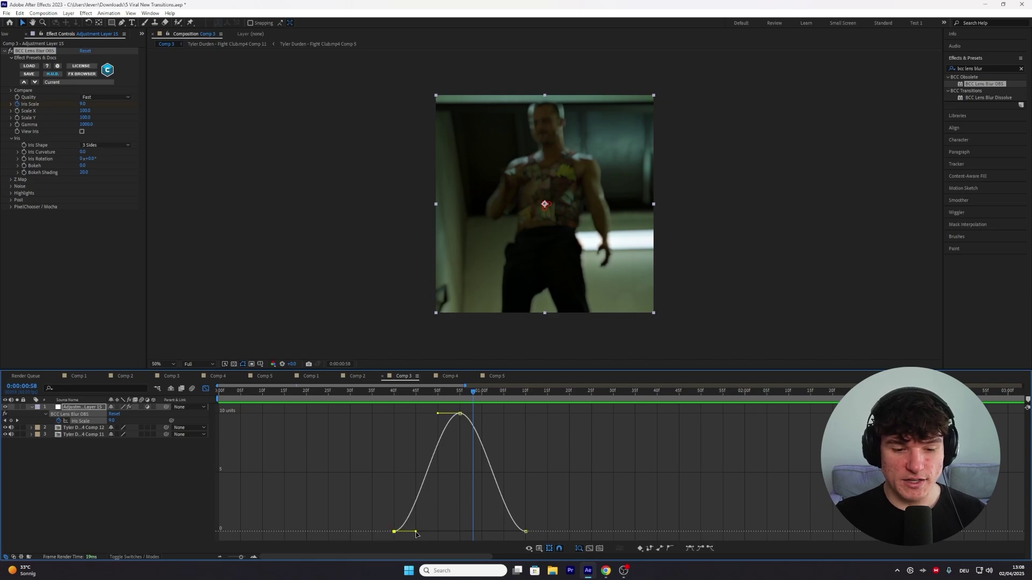
drag(415, 534, 438, 531)
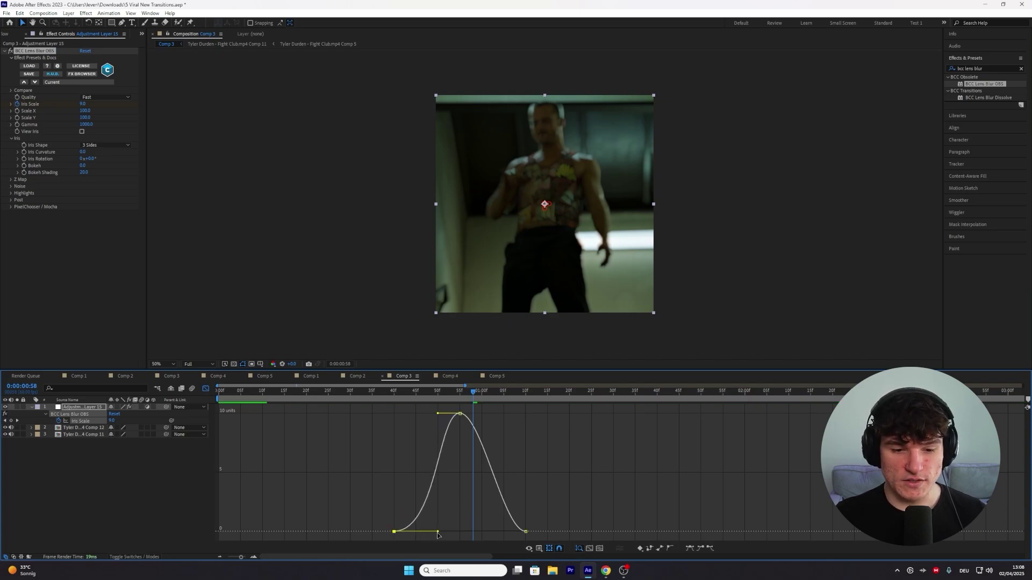
click(526, 532)
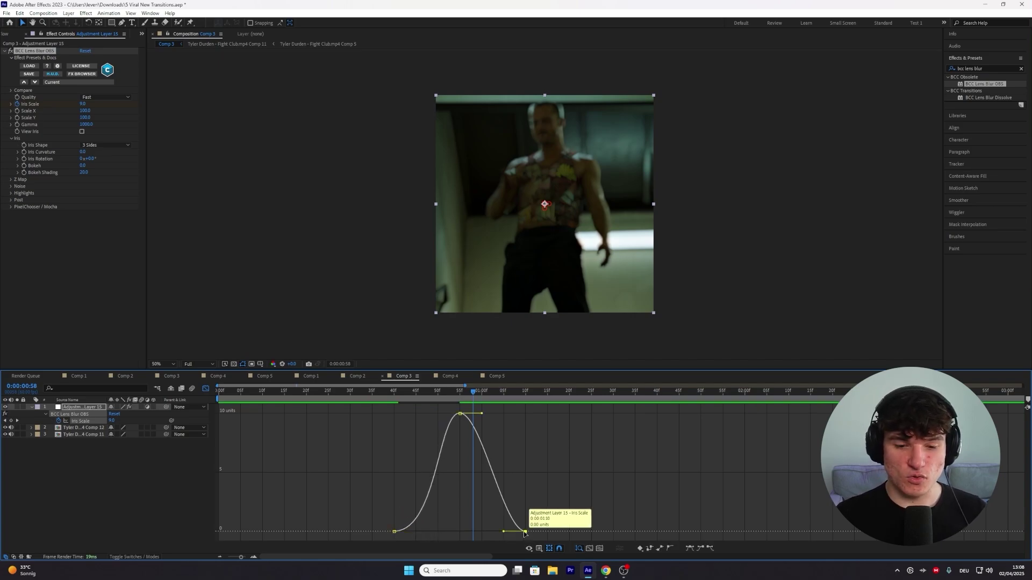
drag(525, 532, 481, 533)
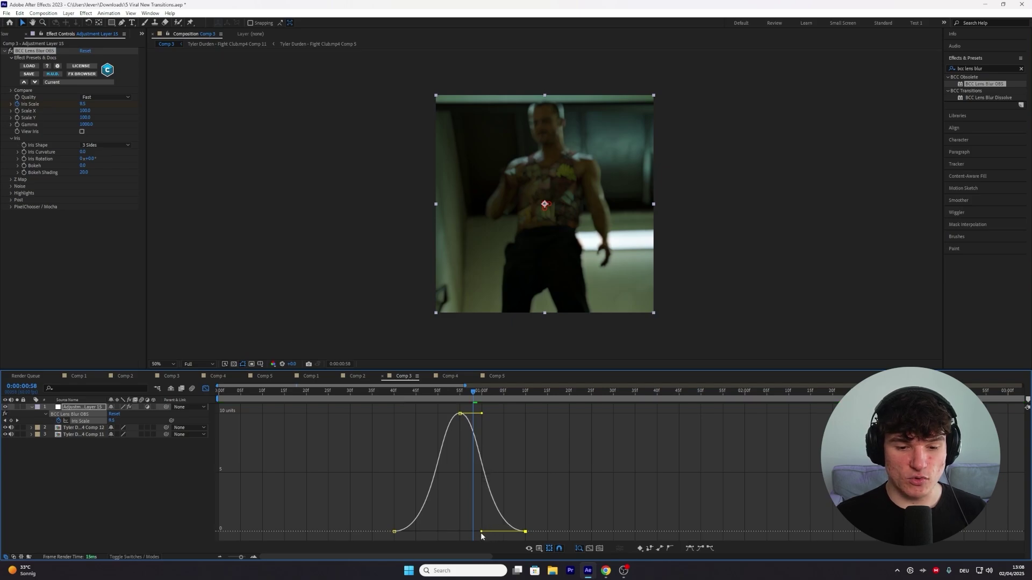
click(408, 391)
click(206, 388)
click(295, 464)
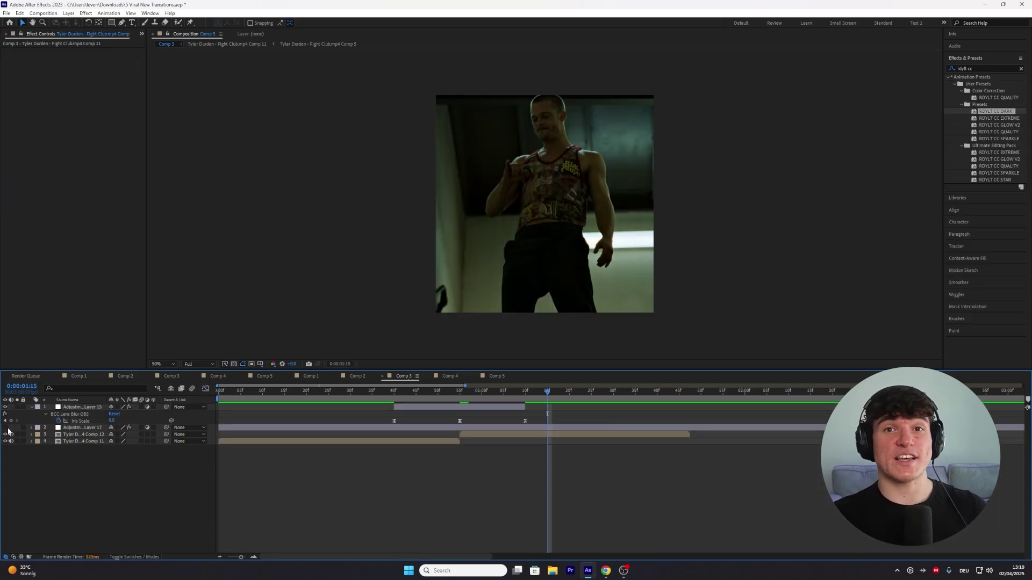
Turn on the visibility of Comp 3's Adjustment Layer 17.
click(6, 428)
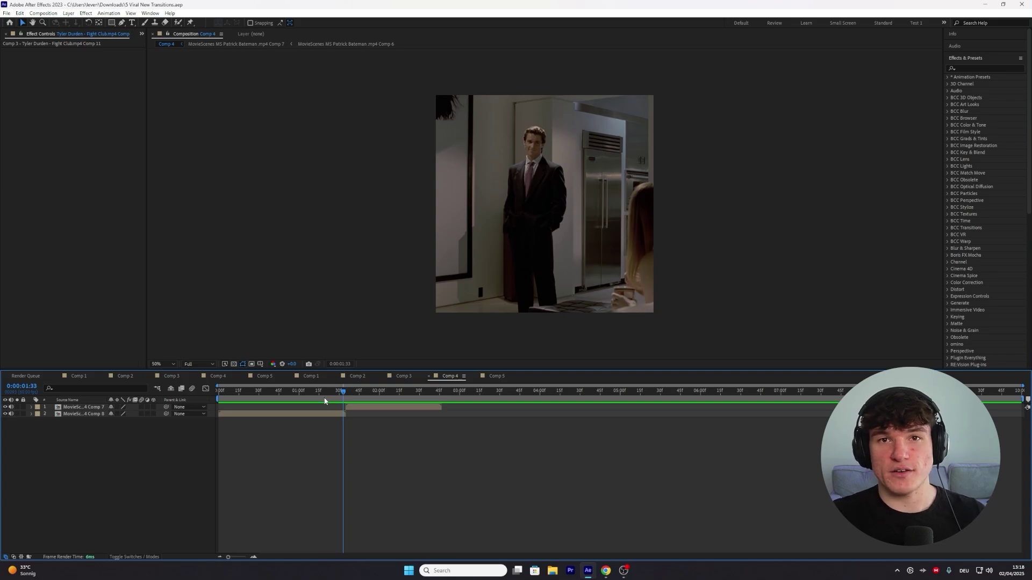
At 1:41, duplicate Comp 4's top Patrick Bateman clip layer and switch to the Roto Brush.
drag(341, 392, 308, 396)
click(353, 393)
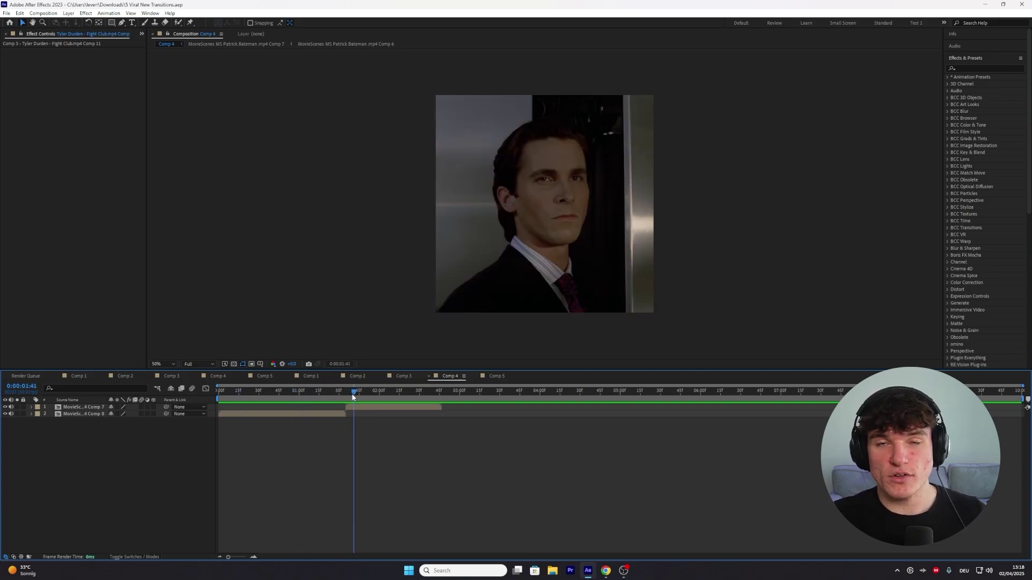
click(352, 407)
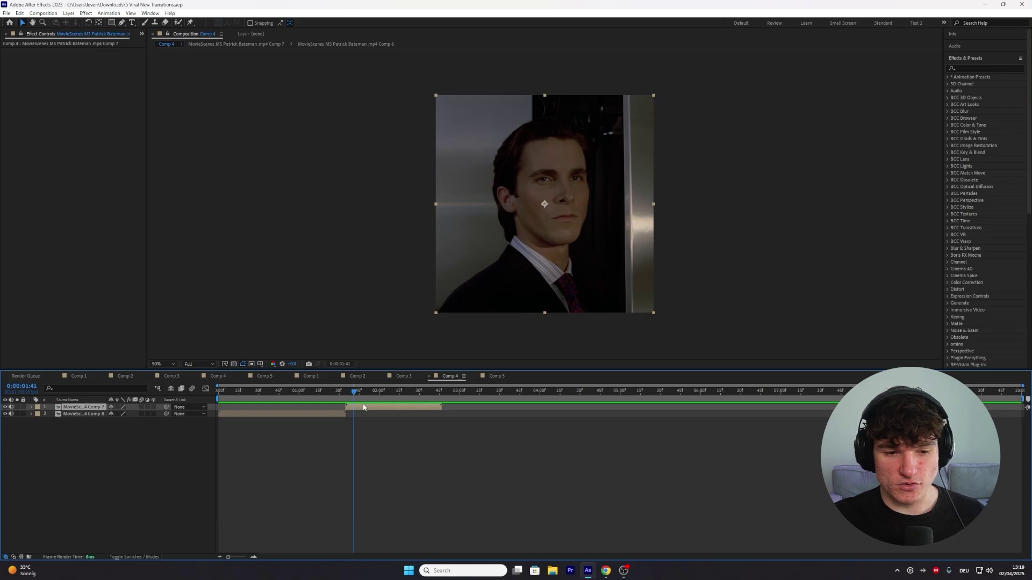
key(ctrl+d)
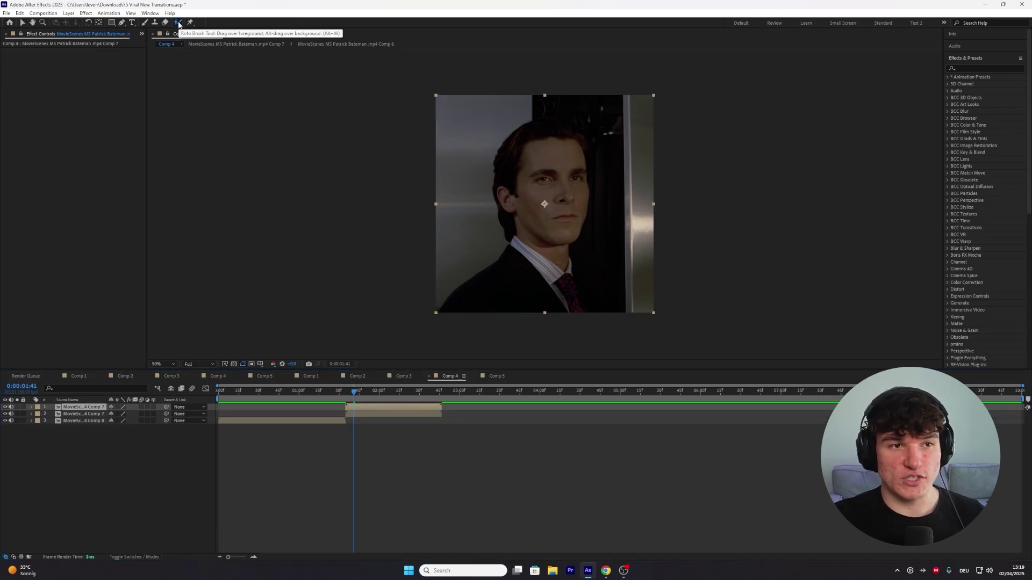
click(178, 23)
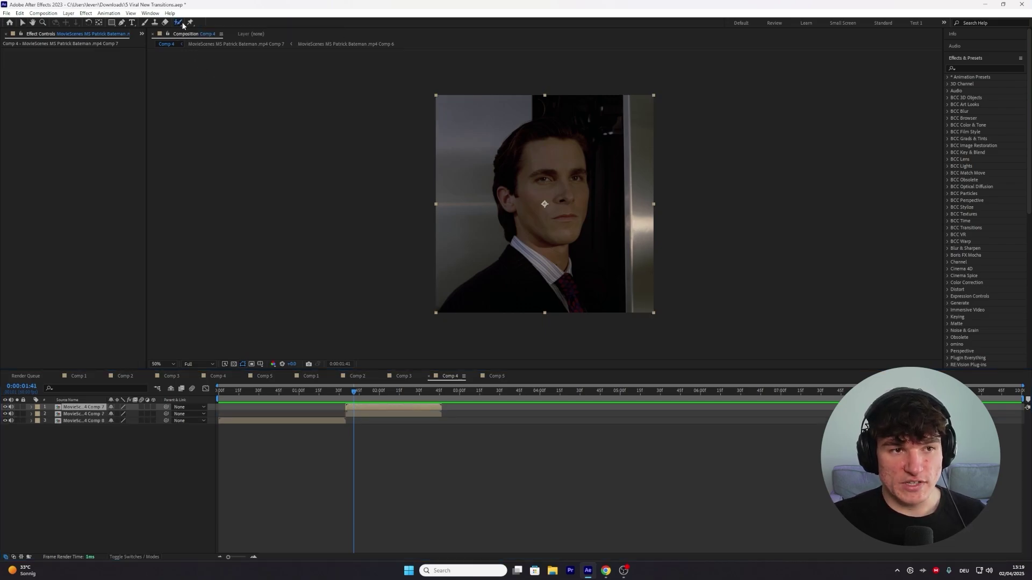
In the Layer panel, Roto Brush the face, hair and hairline in and the dark background out.
double_click(362, 407)
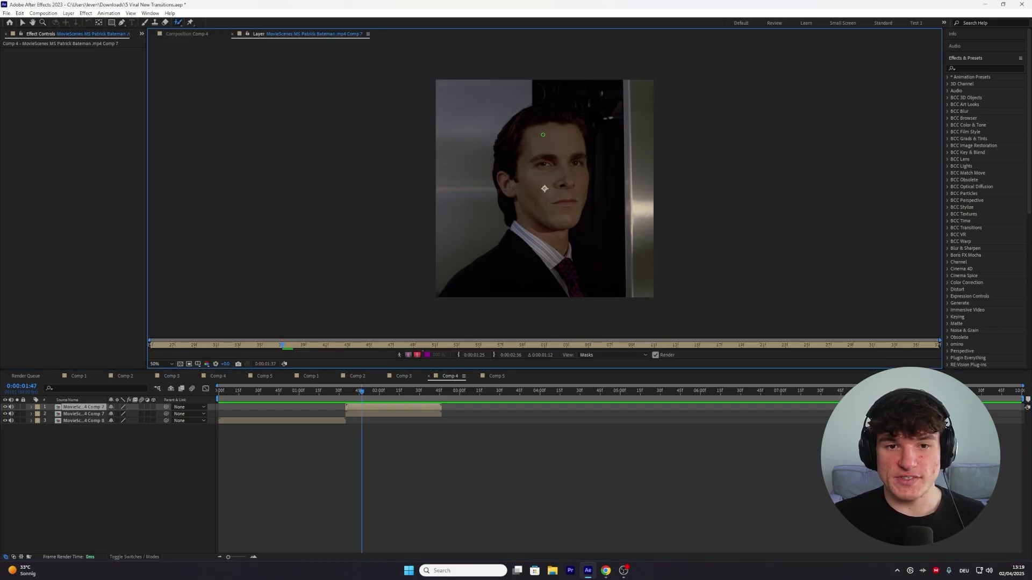
mouse_move(559, 156)
mouse_down()
mouse_move(542, 155)
mouse_move(548, 196)
mouse_move(539, 193)
mouse_up()
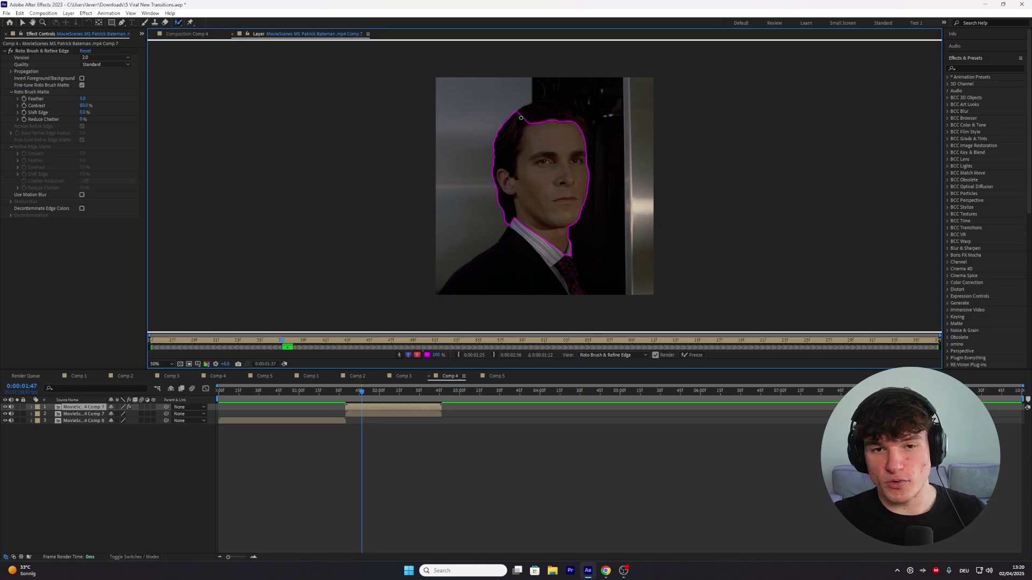
mouse_move(516, 113)
mouse_down()
mouse_move(573, 120)
mouse_move(584, 151)
mouse_up()
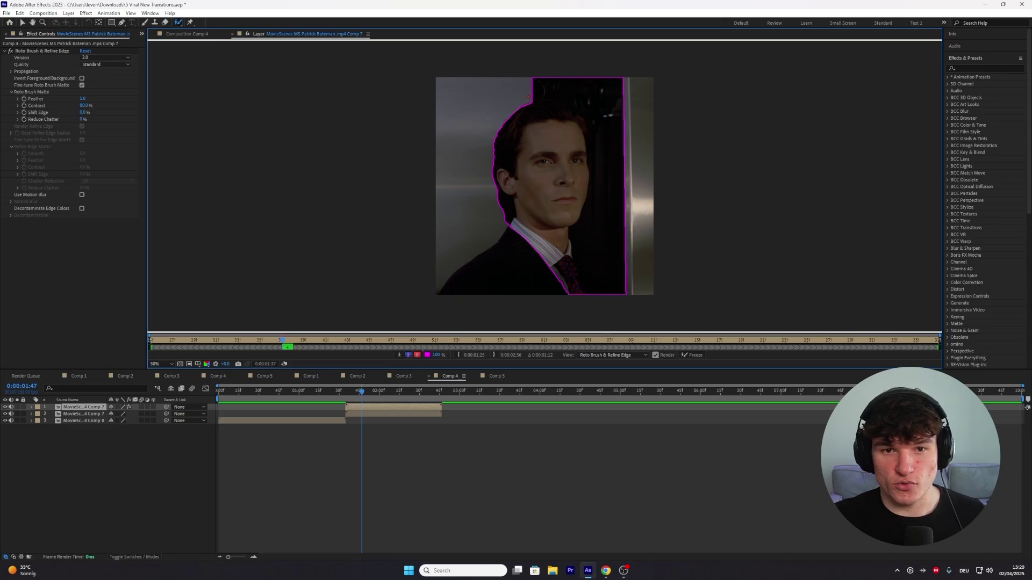
mouse_move(529, 96)
mouse_down()
mouse_move(618, 105)
mouse_move(621, 173)
mouse_up()
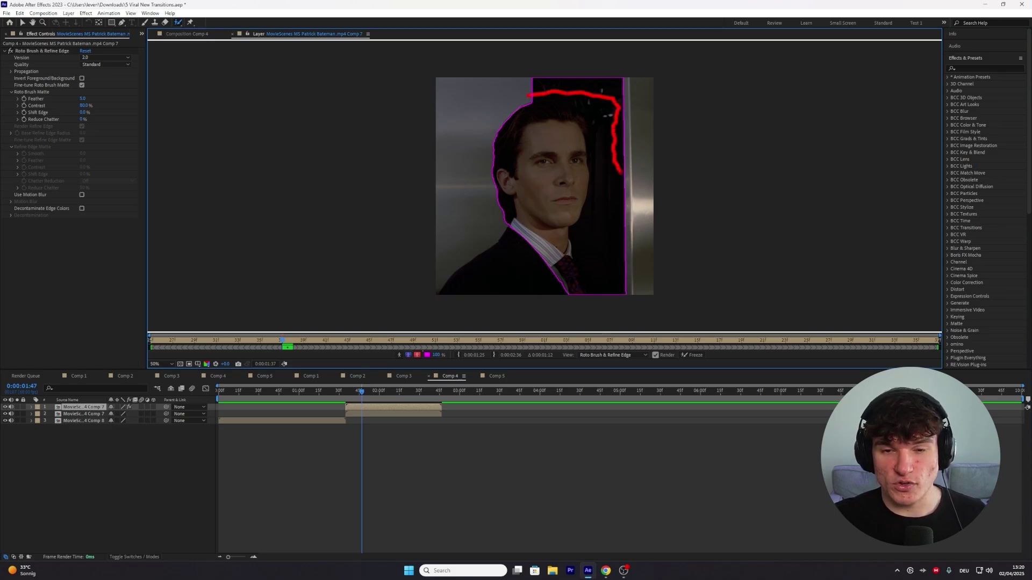
scroll(583, 137, up, 3)
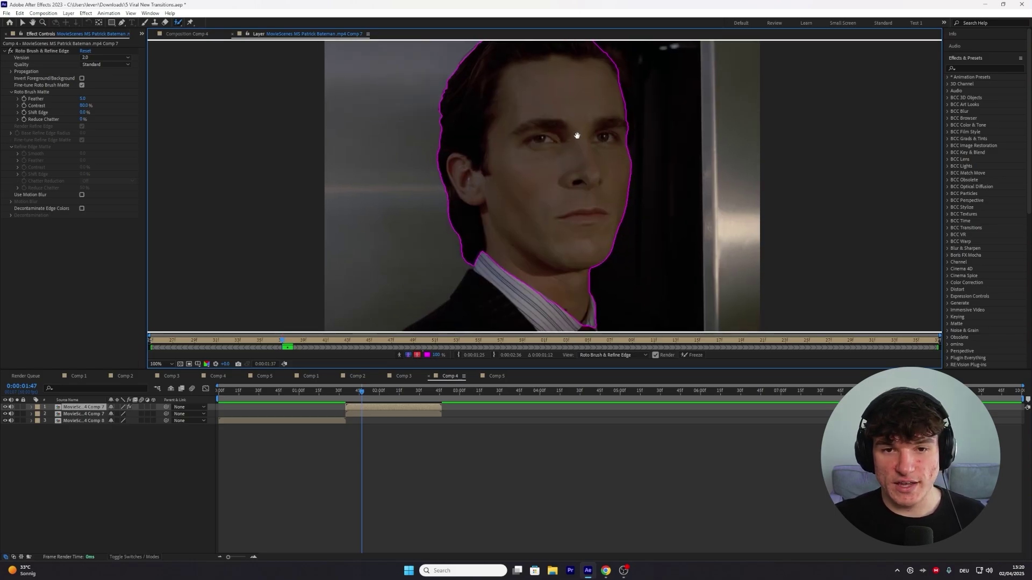
mouse_move(489, 72)
mouse_down()
mouse_move(534, 72)
mouse_move(577, 91)
mouse_move(600, 167)
mouse_up()
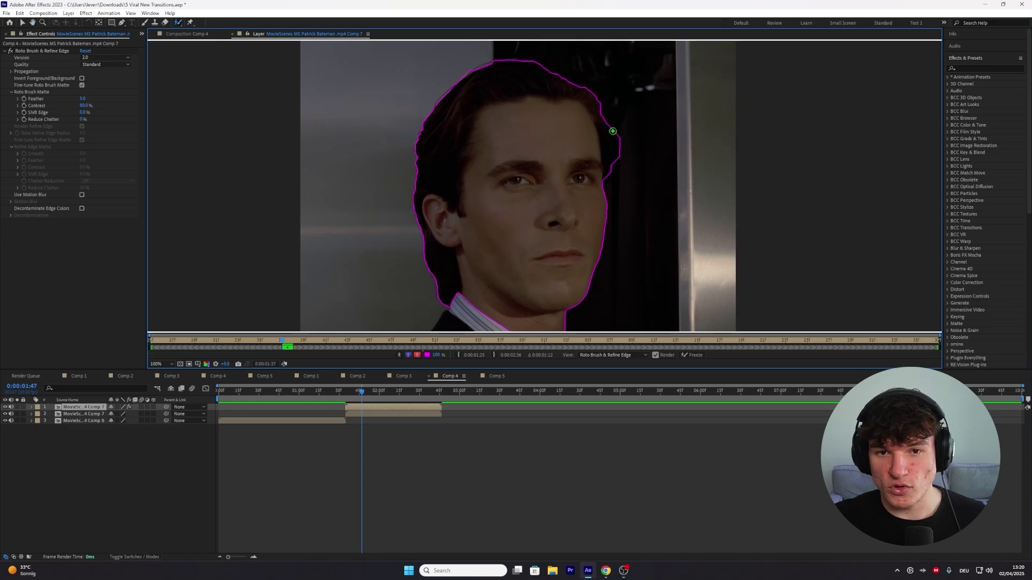
drag(605, 108, 613, 190)
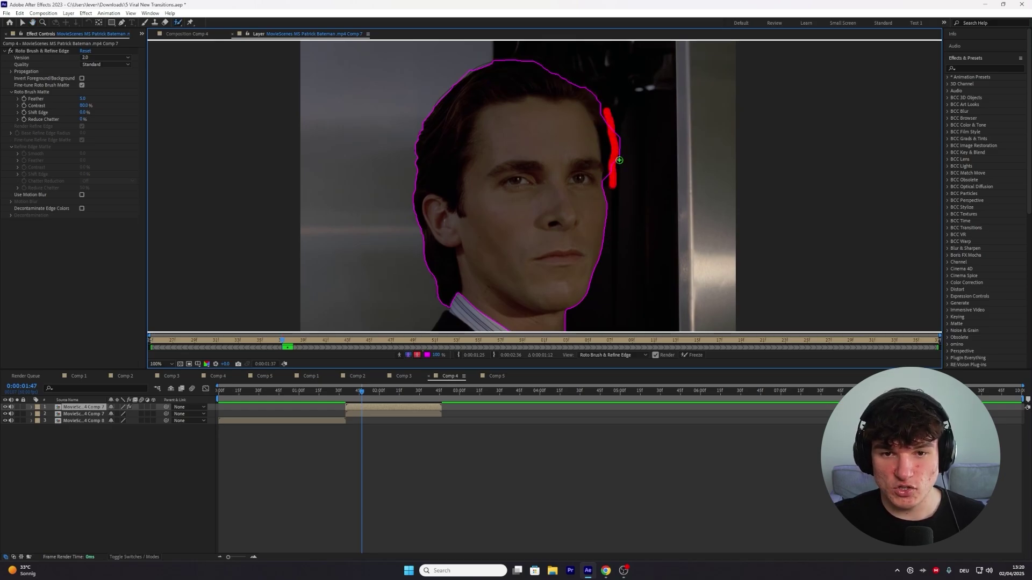
mouse_move(507, 269)
mouse_down()
mouse_move(575, 97)
mouse_move(530, 104)
mouse_move(405, 244)
mouse_up()
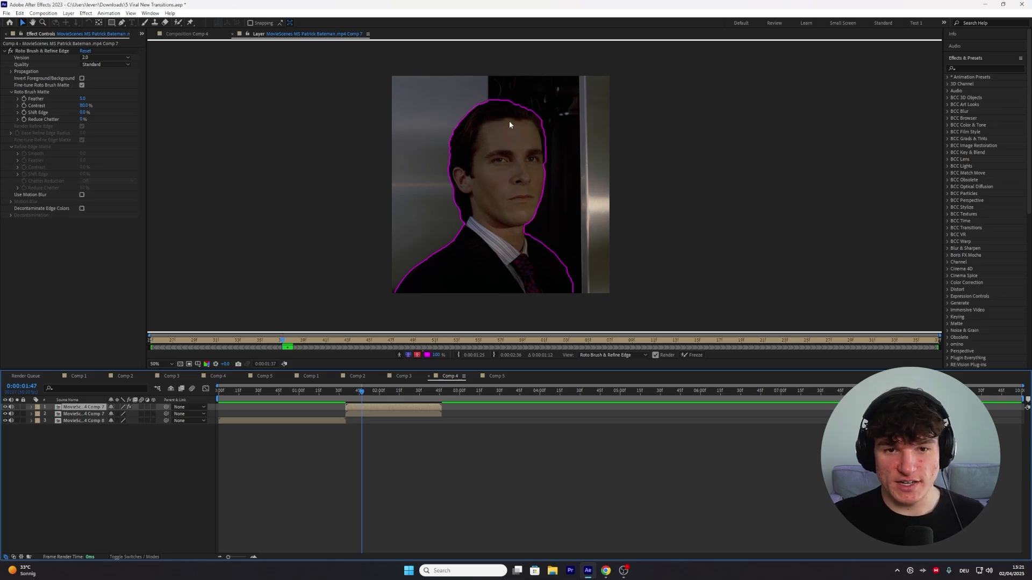
Propagate the head matte back to 1:36 and forward to 2:23, then freeze it.
click(362, 392)
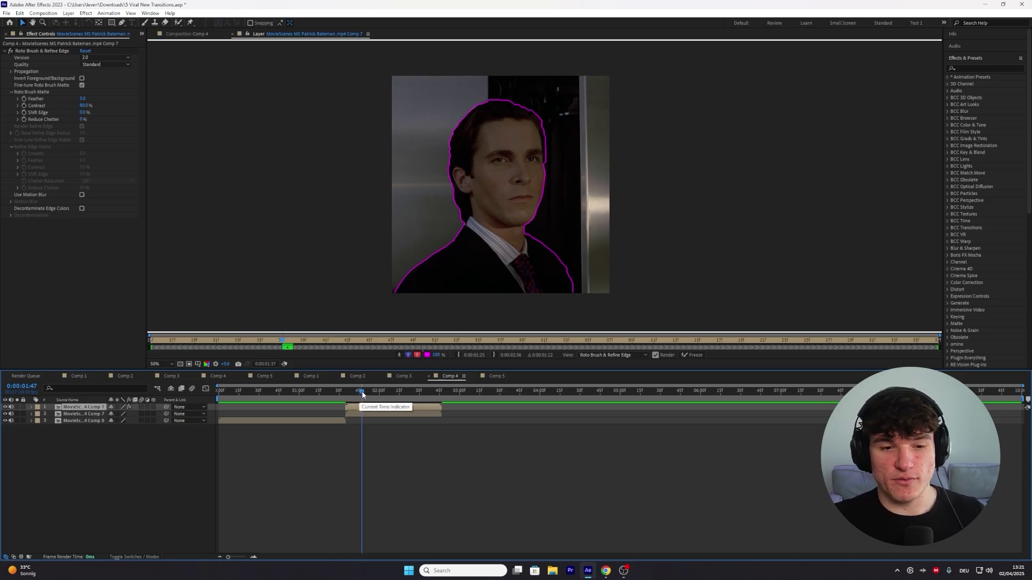
drag(362, 394, 346, 396)
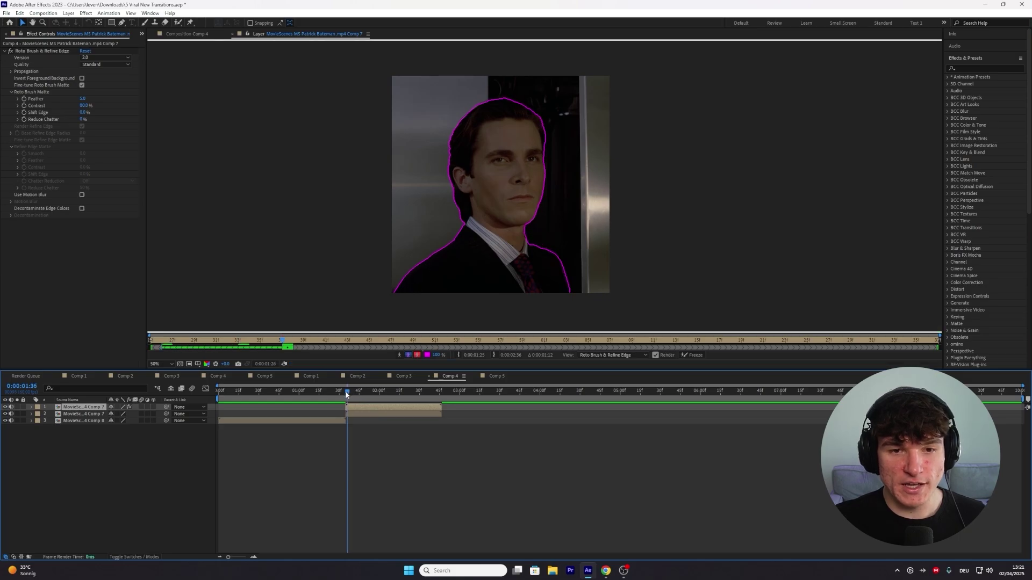
click(398, 392)
drag(398, 392, 410, 392)
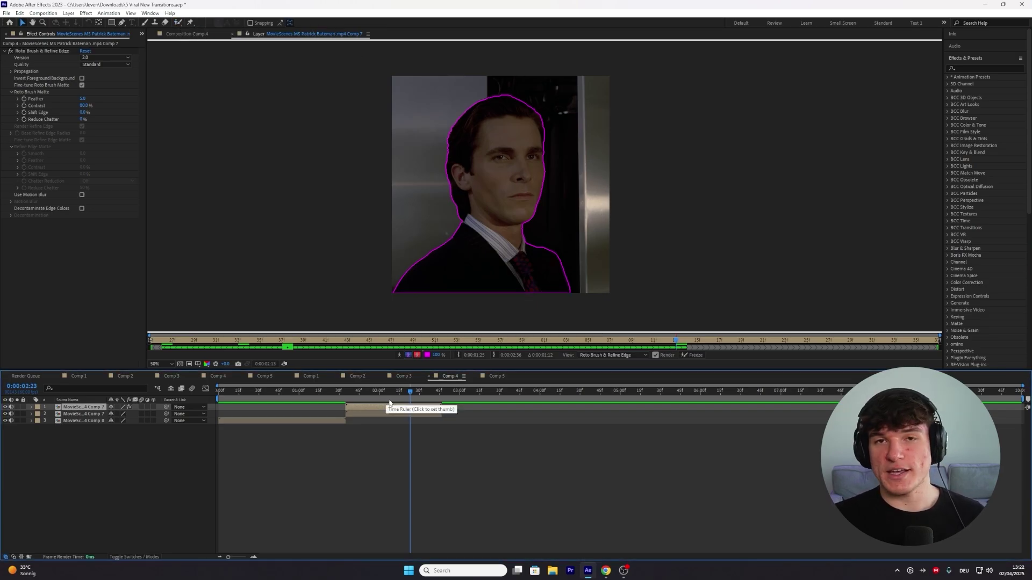
click(697, 356)
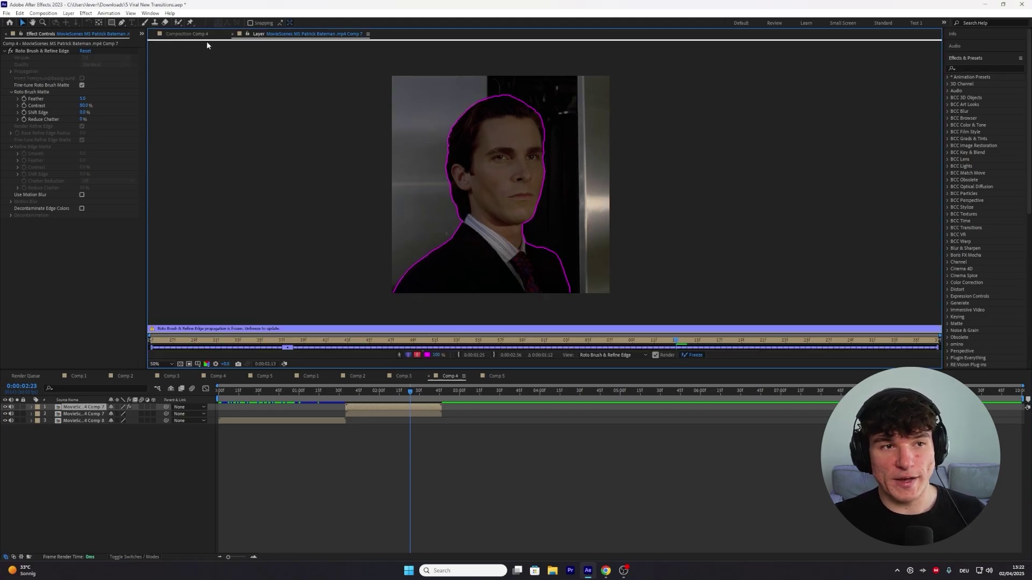
Back in Comp 4, shift the top two clips earlier on the timeline so they overlap.
click(233, 34)
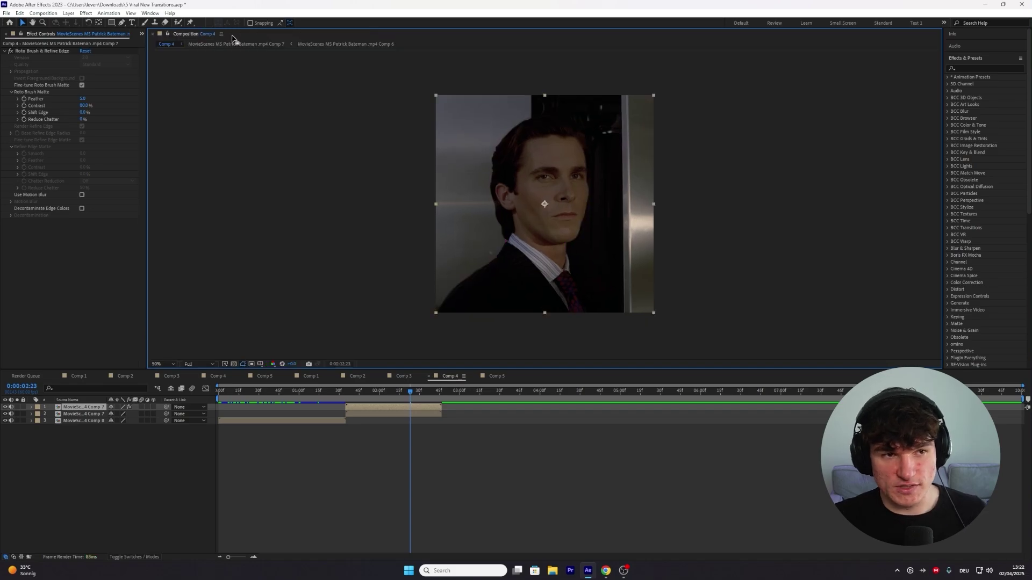
click(5, 414)
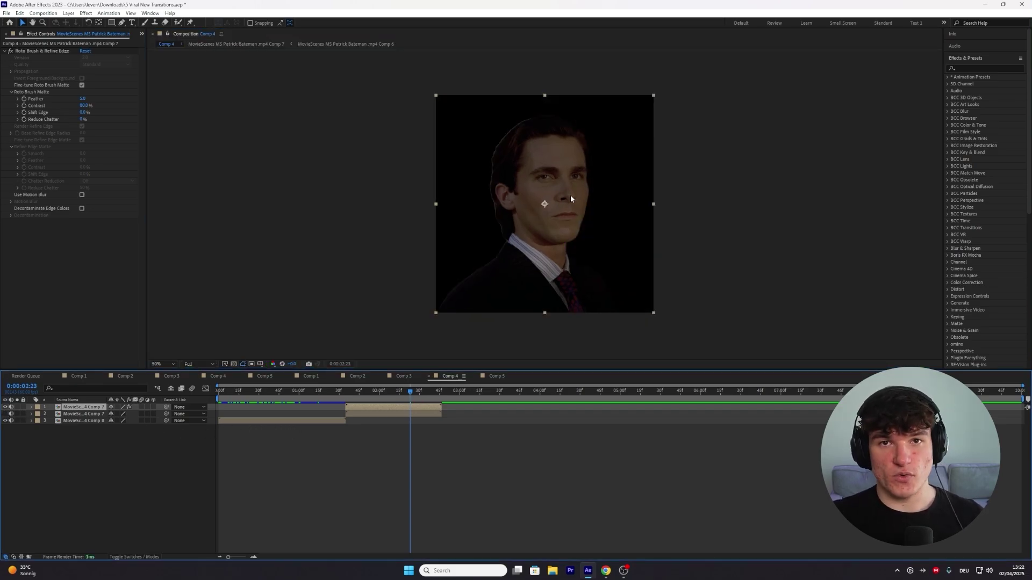
click(401, 391)
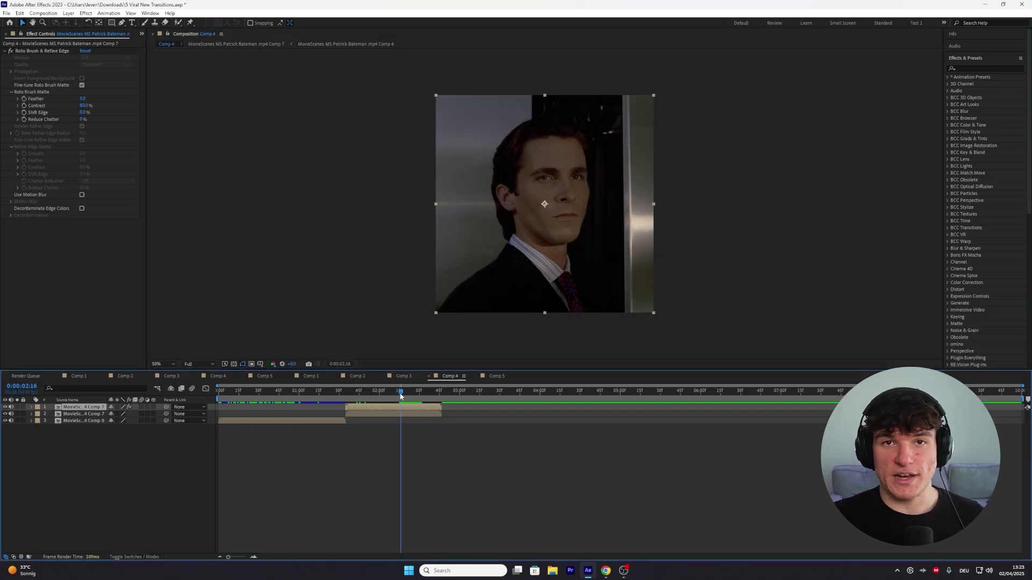
shift+click(369, 414)
drag(228, 556, 236, 558)
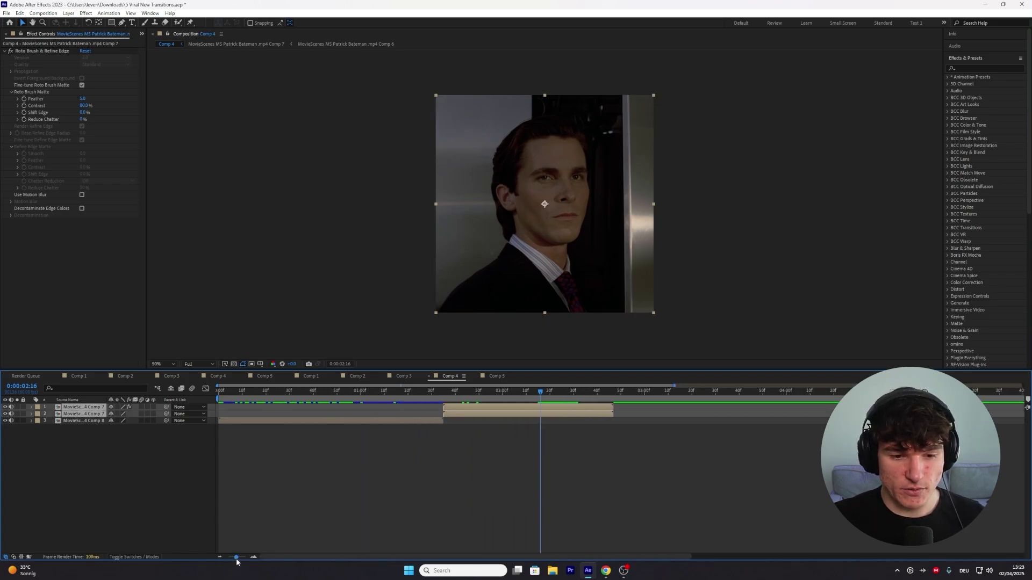
drag(464, 411, 450, 411)
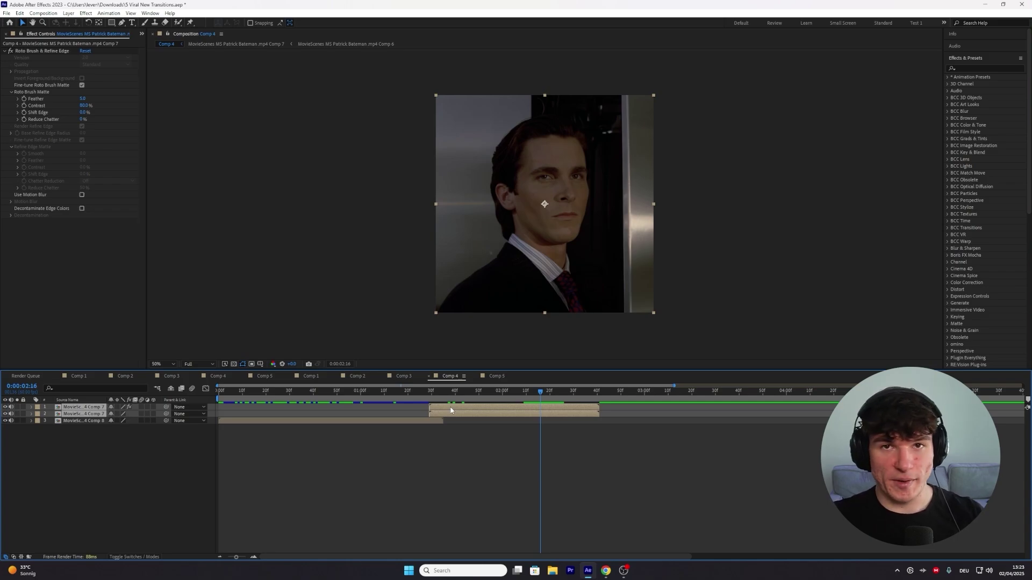
click(453, 404)
drag(454, 407, 432, 409)
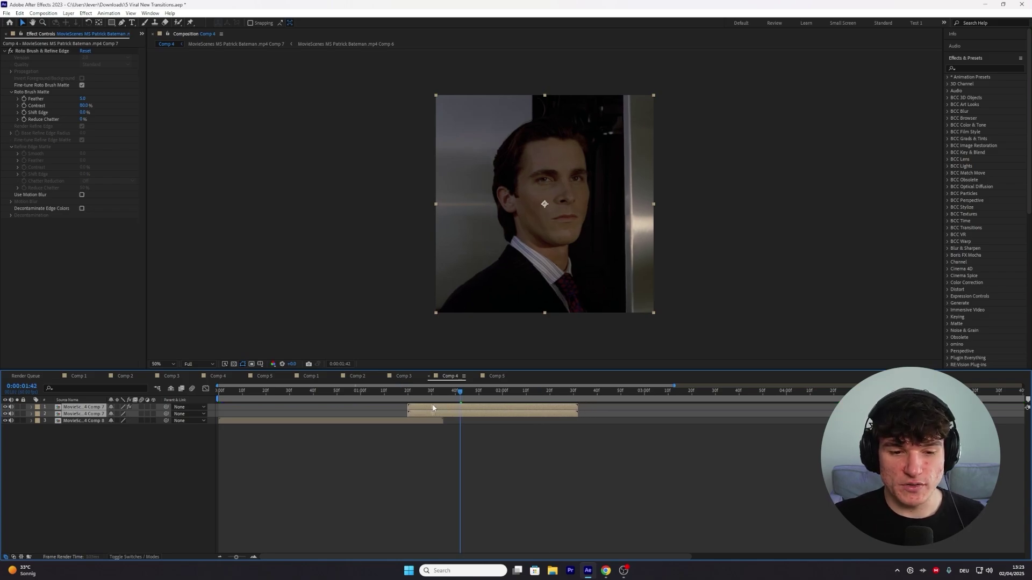
Split the second clip layer at 1:35 with Ctrl+Shift+D.
click(435, 413)
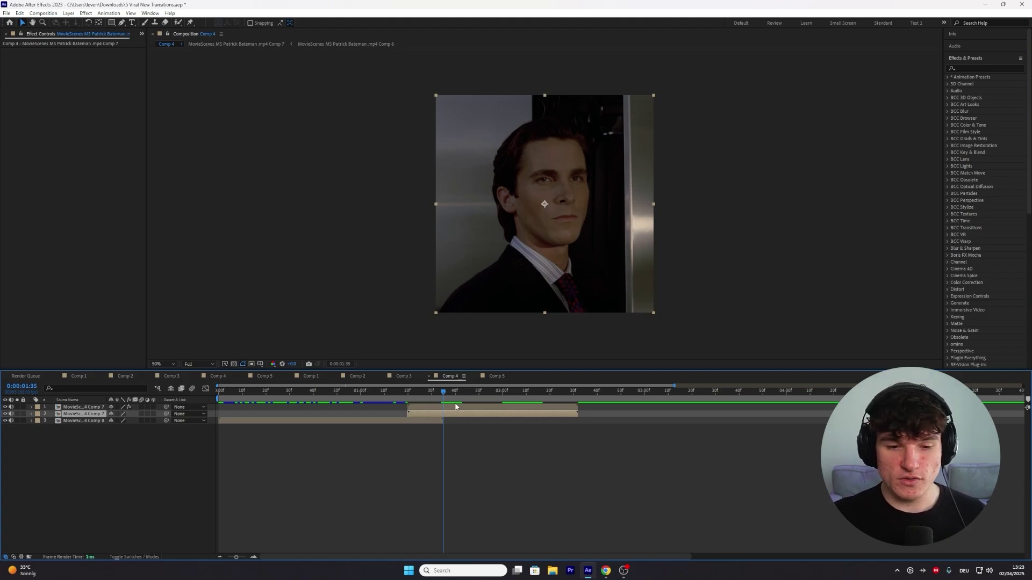
key(ctrl+shift+d)
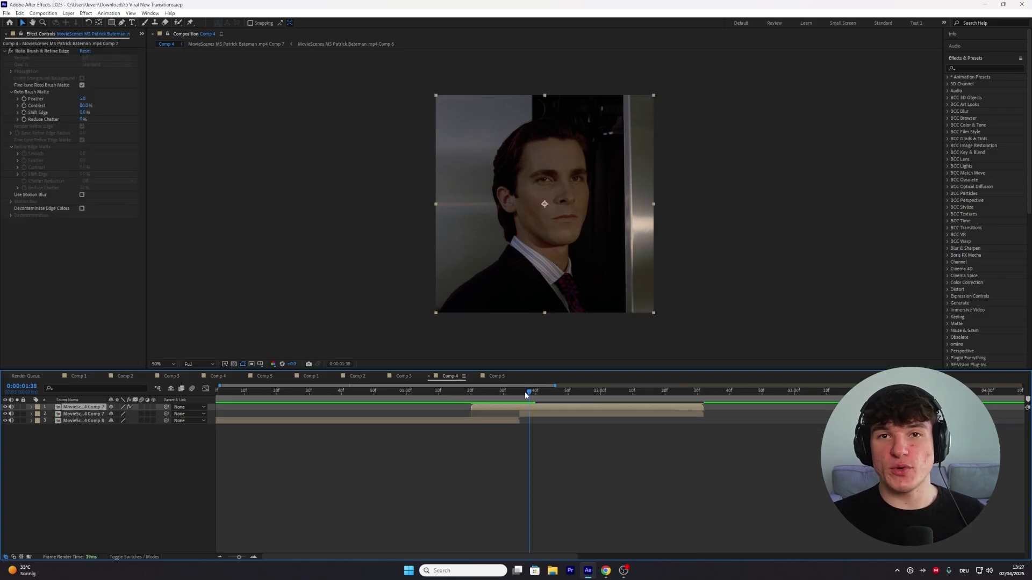
drag(524, 391, 507, 406)
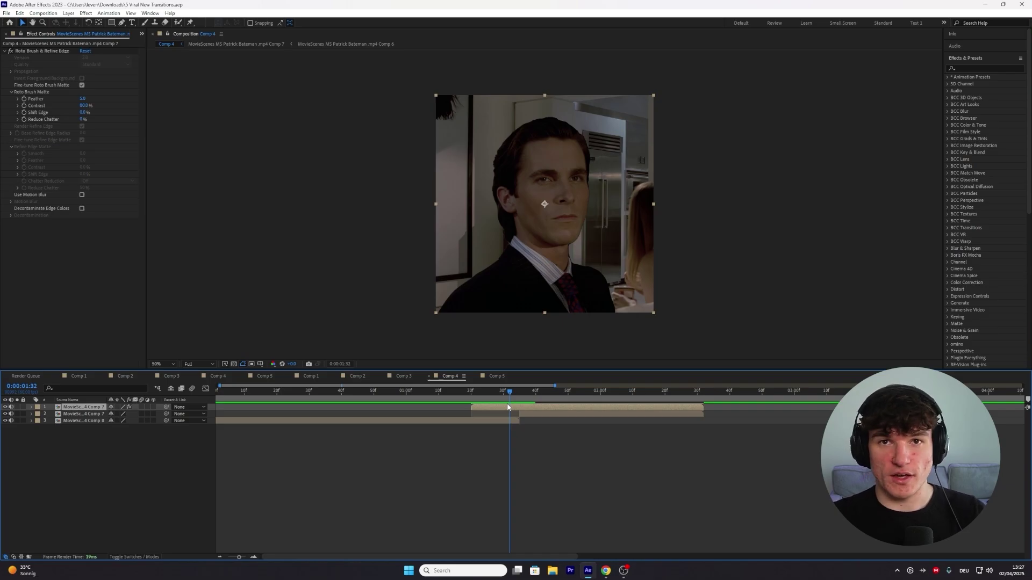
At 1:20, separate the top layer's Position into X and Y Position.
click(469, 392)
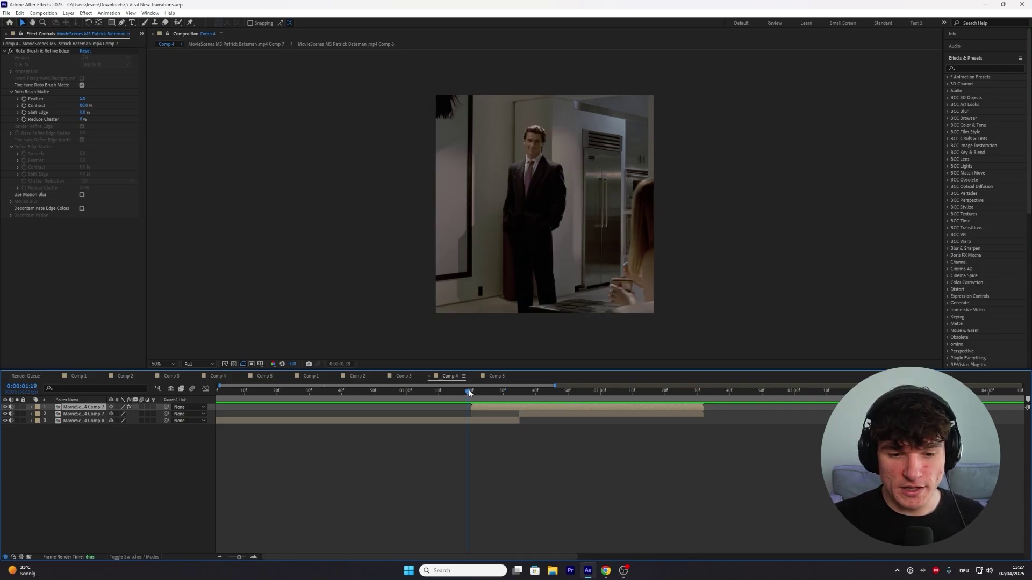
key(p)
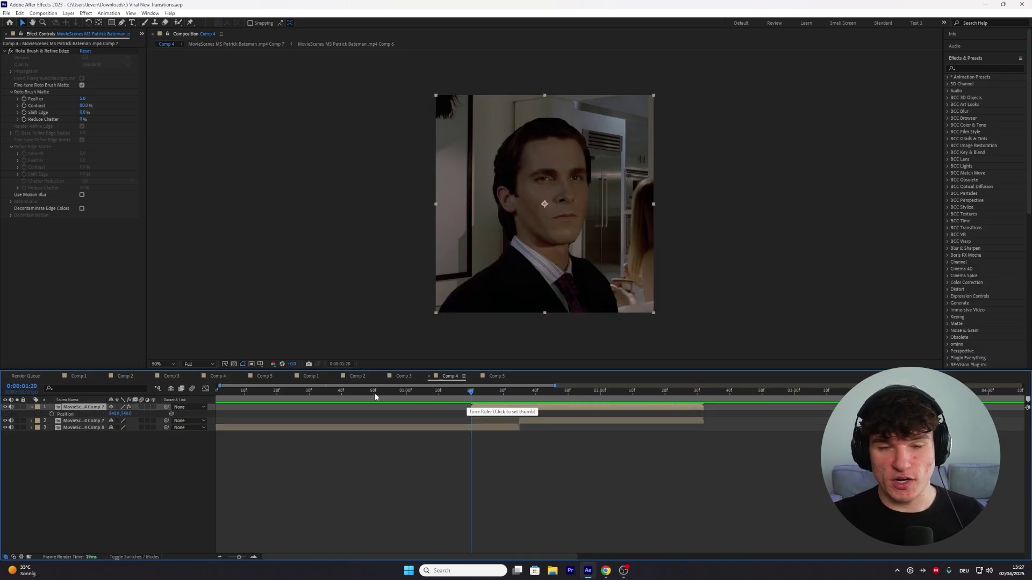
right_click(70, 416)
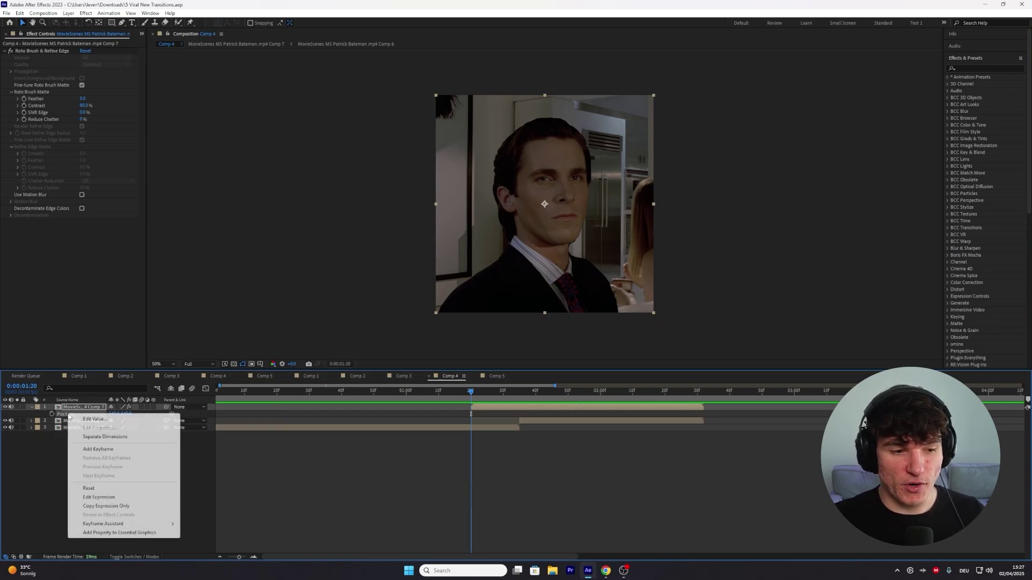
click(104, 437)
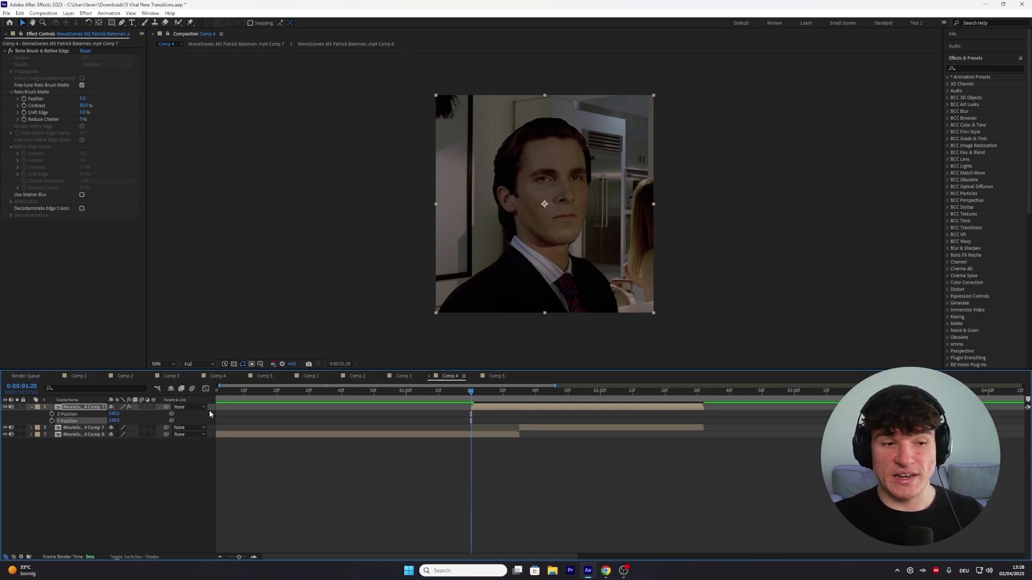
Keyframe the top layer's Y Position rising from 888 to centre, then preview it.
click(51, 420)
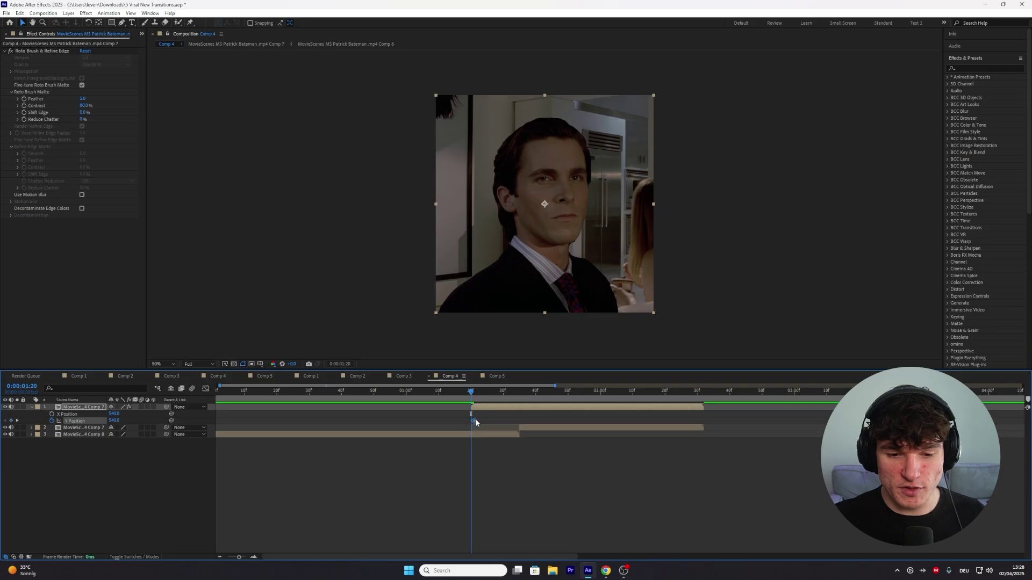
drag(471, 421, 510, 421)
drag(114, 421, 435, 392)
key(space)
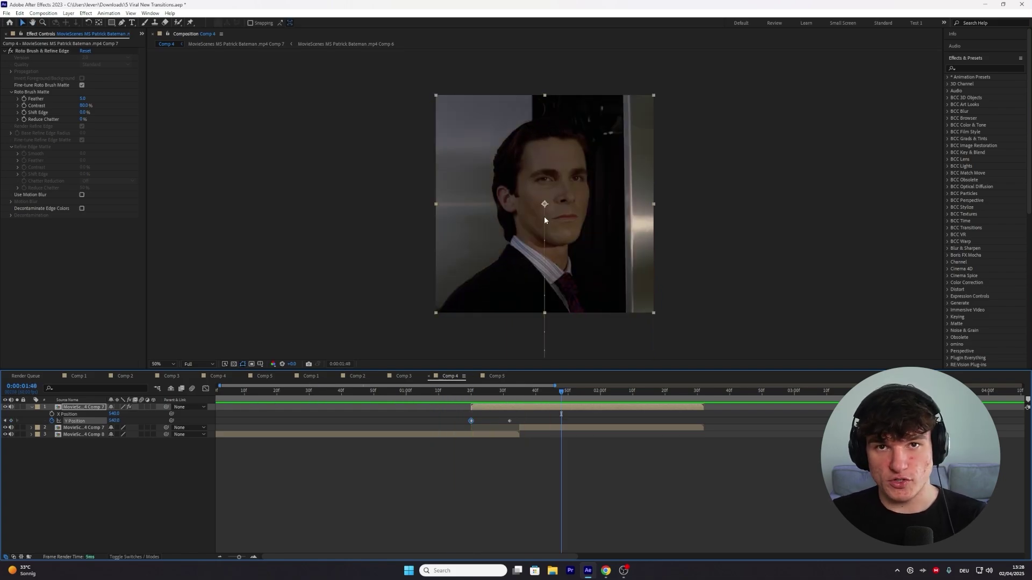
click(496, 391)
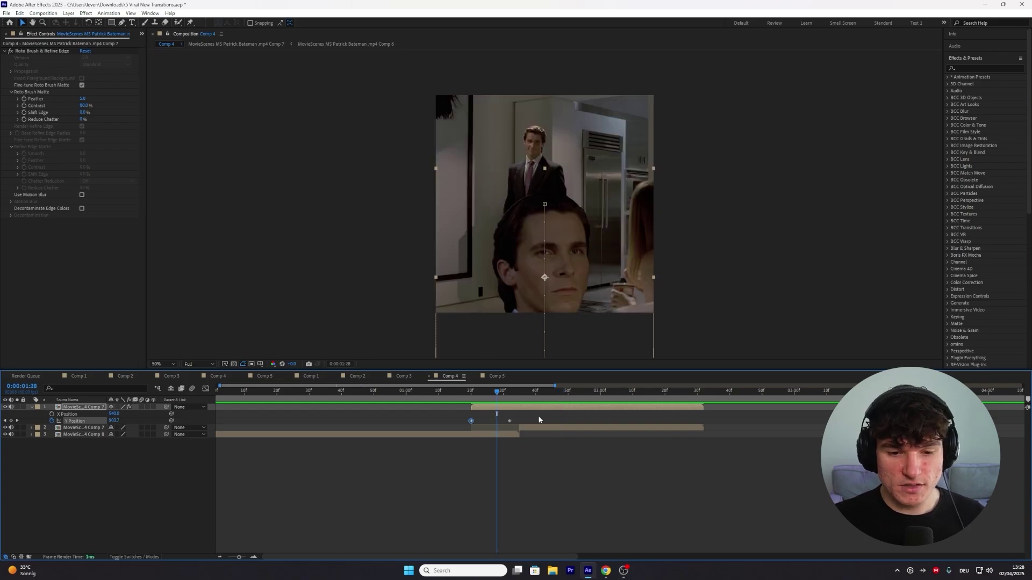
drag(538, 415, 466, 424)
Apply Easy Ease In to the Y Position keyframes and reshape the curve: fast start, slow settle.
right_click(471, 421)
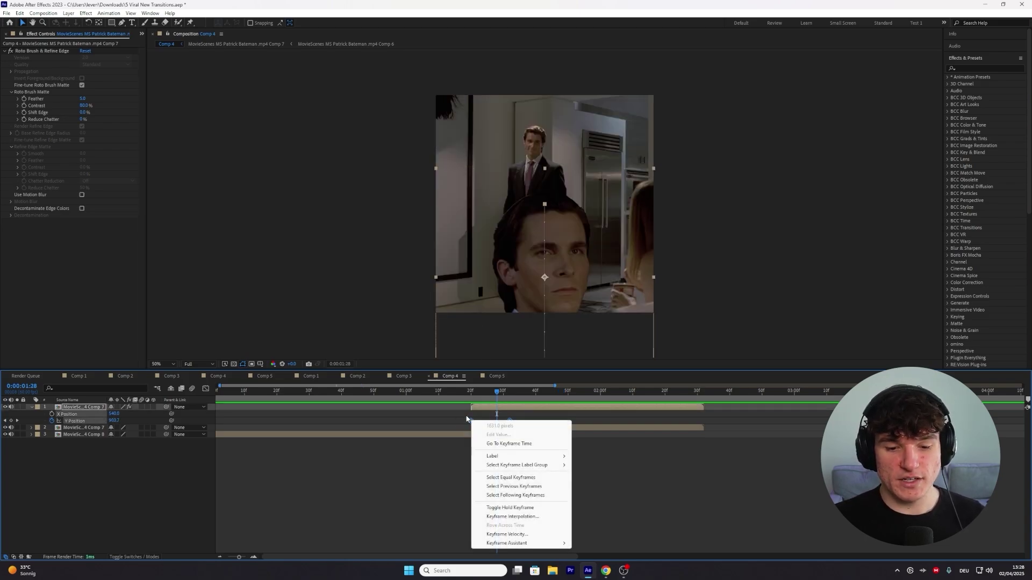
mouse_move(543, 544)
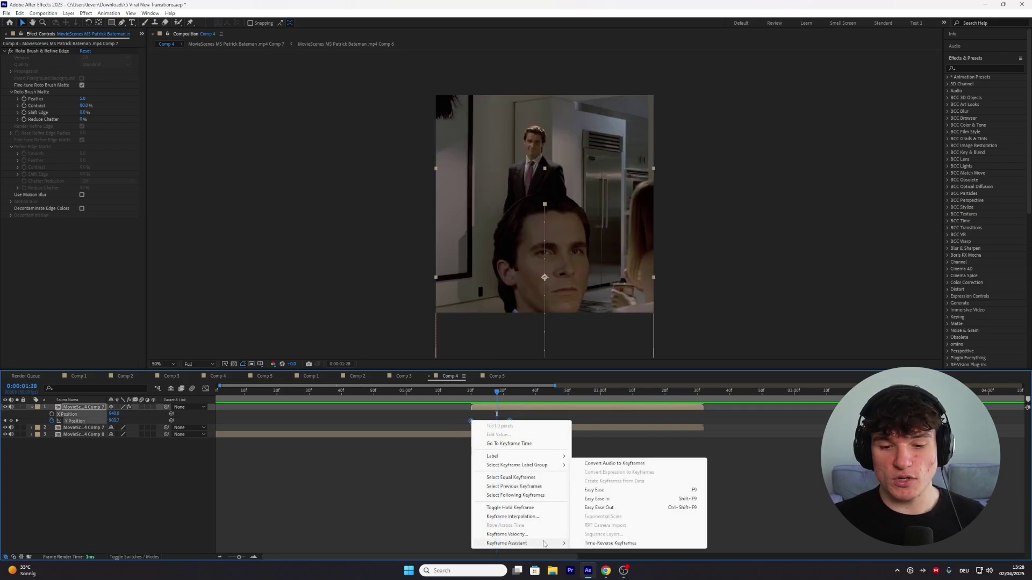
click(605, 498)
click(206, 389)
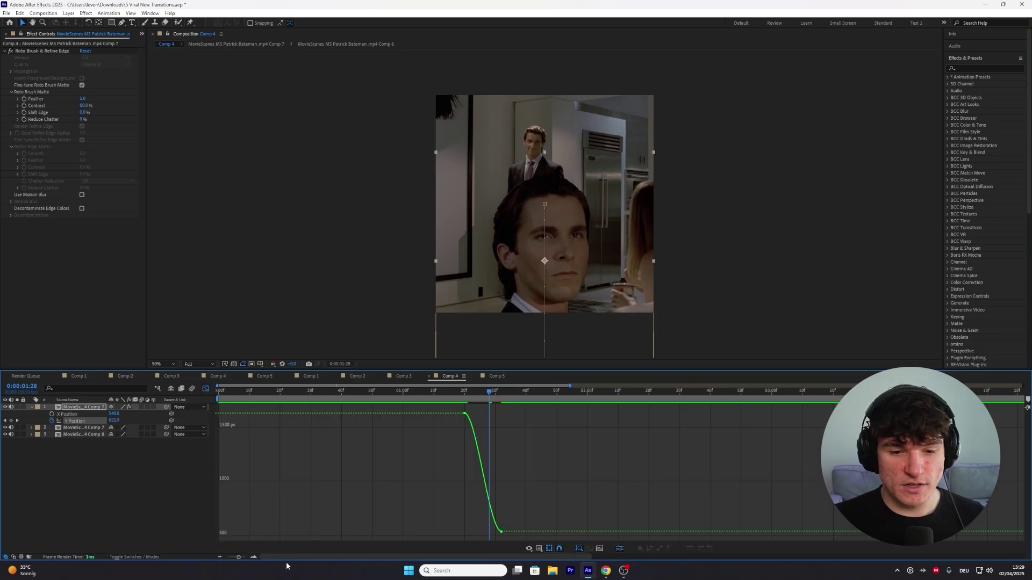
click(254, 557)
drag(561, 415, 507, 510)
drag(620, 533, 564, 531)
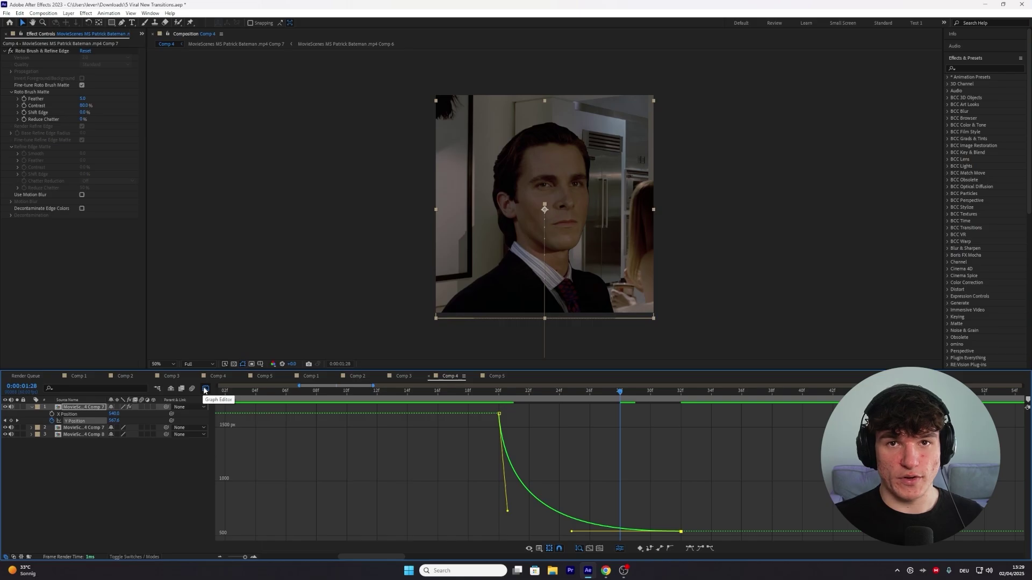
click(206, 388)
Enable motion blur on all three Comp 4 layers.
click(298, 477)
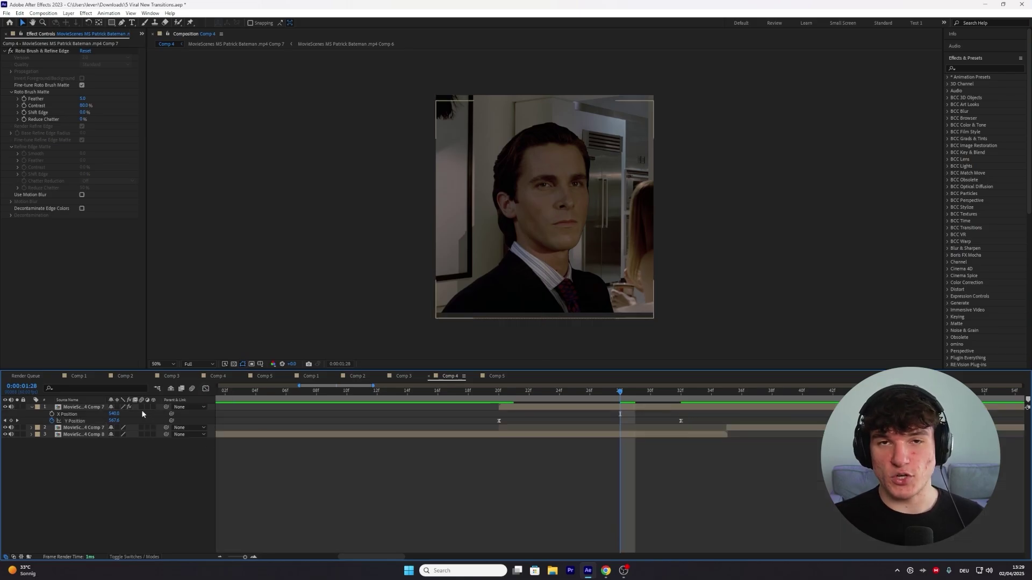
drag(141, 406, 139, 435)
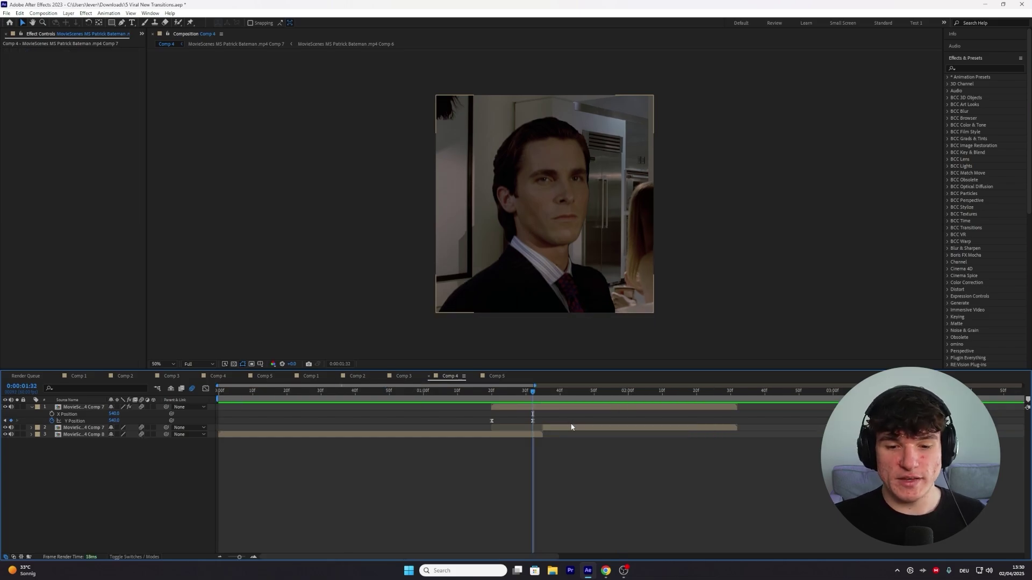
click(572, 427)
Pre-compose Comp 4's top two layers into a new composition.
shift+click(550, 407)
right_click(550, 406)
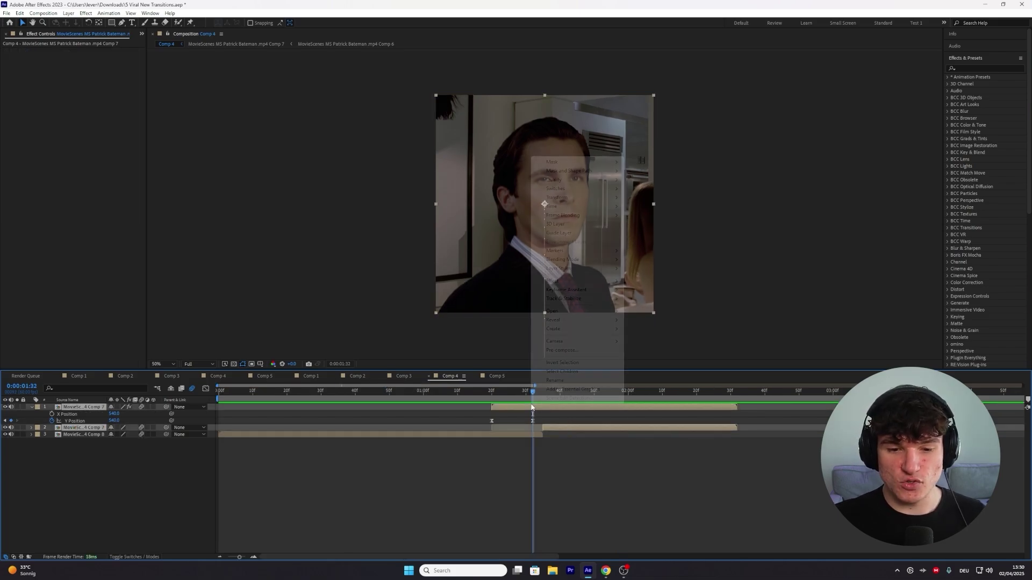
click(578, 352)
click(334, 274)
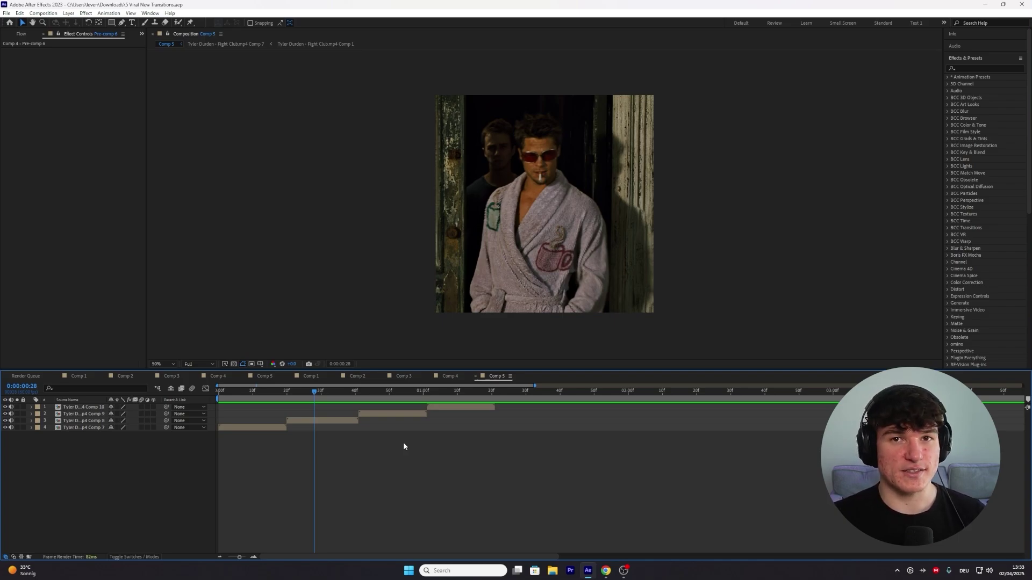
Apply Sapphire S_BlurMoCurves to Comp 5's bottom clip and preview it.
drag(286, 395, 212, 393)
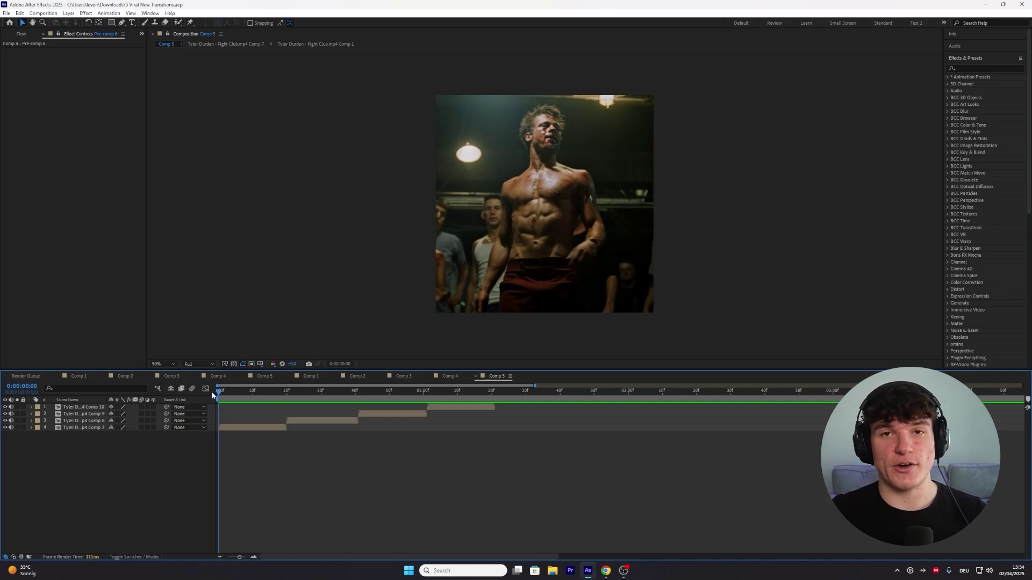
click(977, 68)
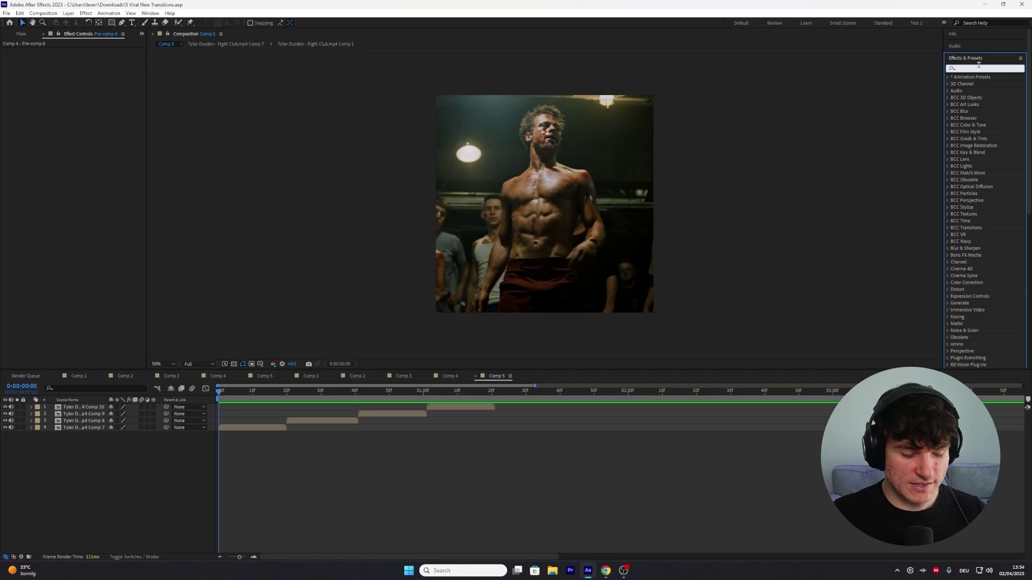
text(s_blurmo)
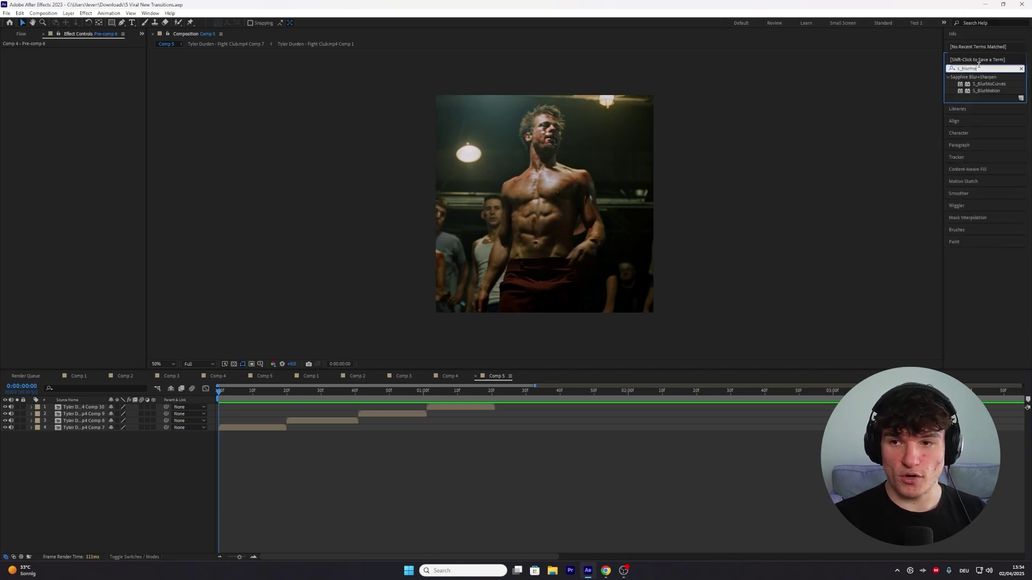
text(curves)
drag(988, 84, 218, 400)
click(231, 399)
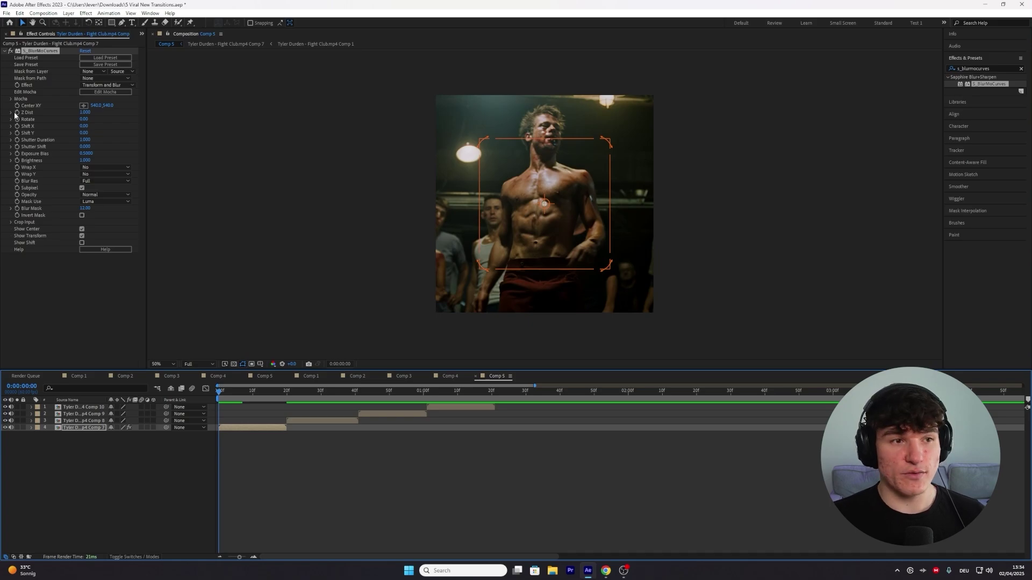
click(15, 114)
click(221, 392)
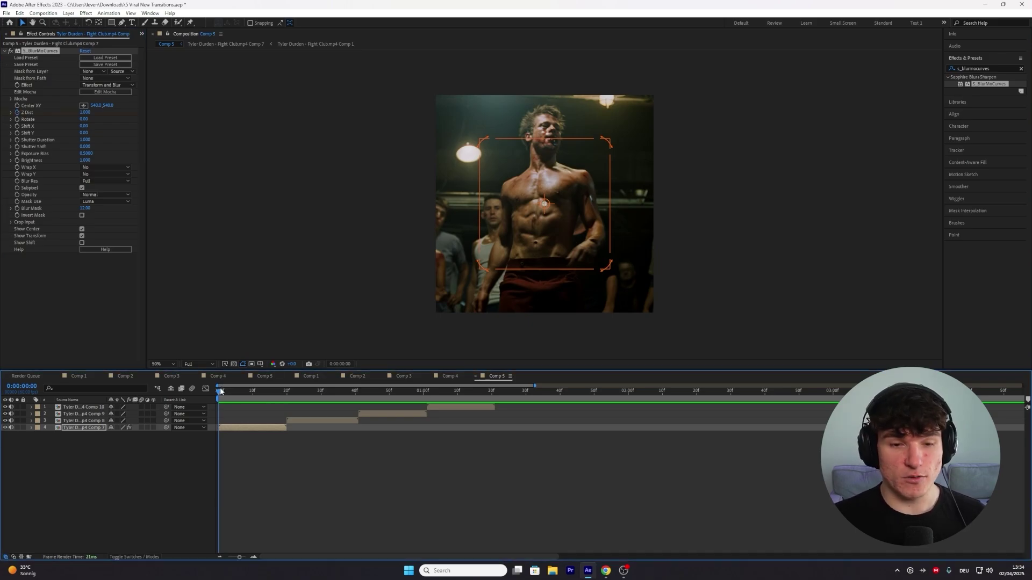
key(space)
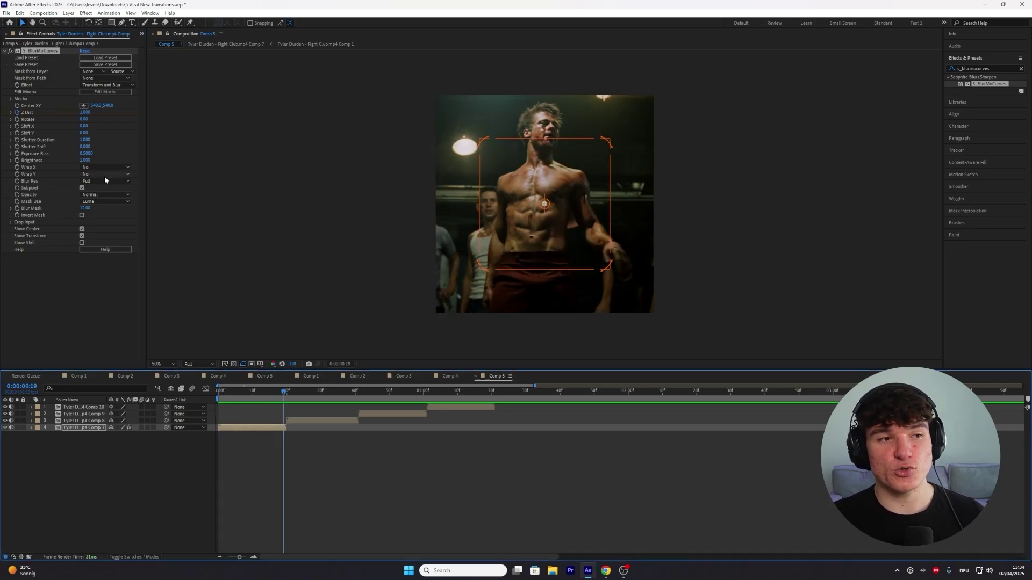
Set the S_BlurMoCurves Z Dist to 0.5 and move its centre to 540.0, 503.0.
click(86, 111)
click(86, 112)
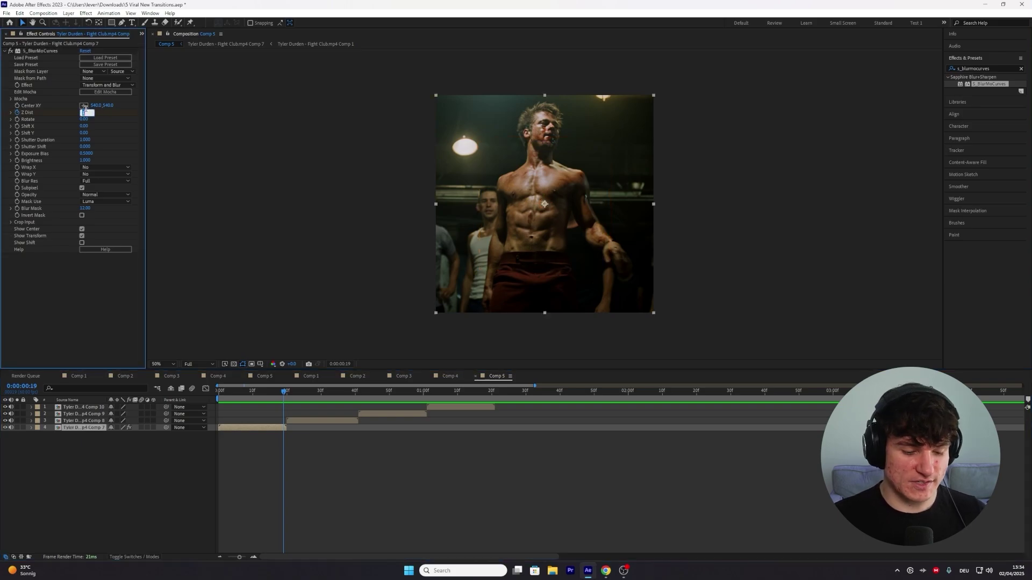
text(0.5)
key(Return)
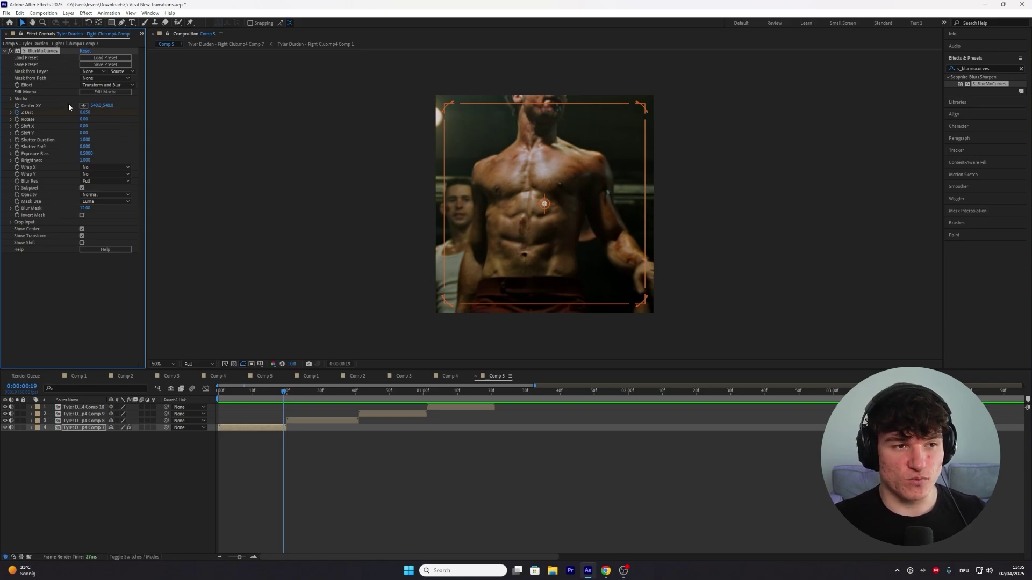
drag(110, 106, 54, 108)
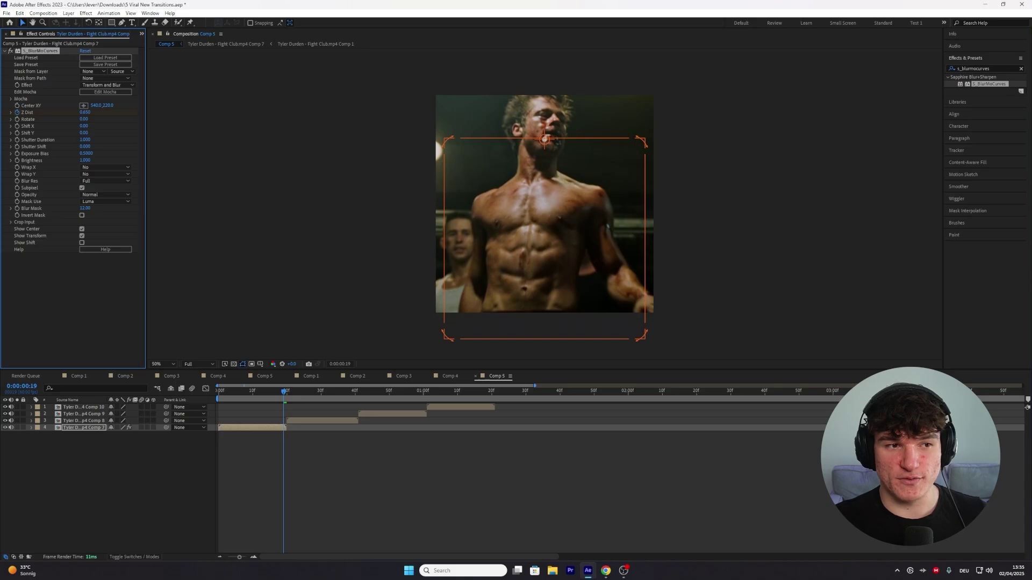
click(270, 425)
Apply Easy Ease to both S_BlurMoCurves Z Dist keyframes.
key(u)
click(298, 429)
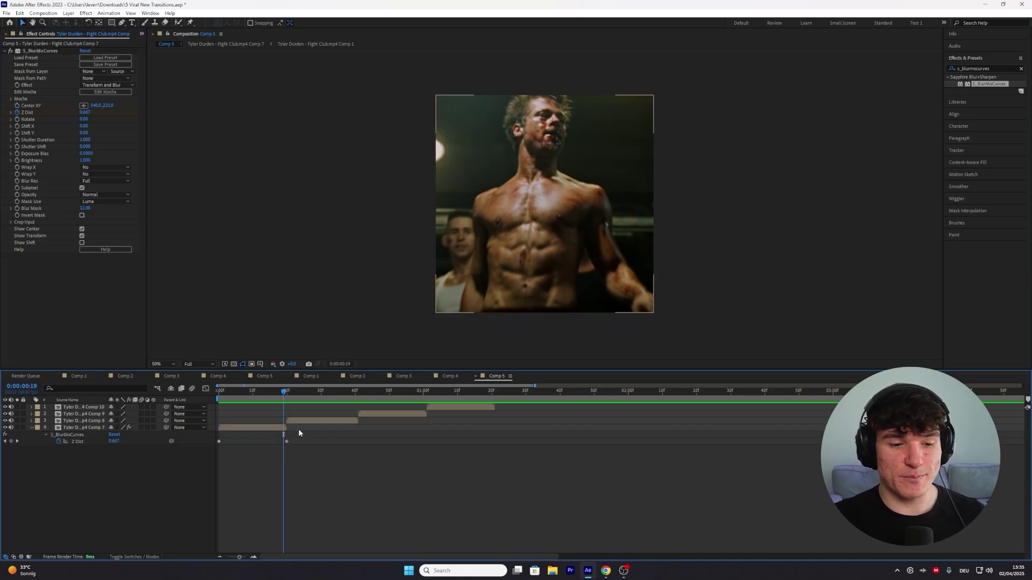
drag(299, 434, 214, 442)
right_click(217, 441)
mouse_move(235, 437)
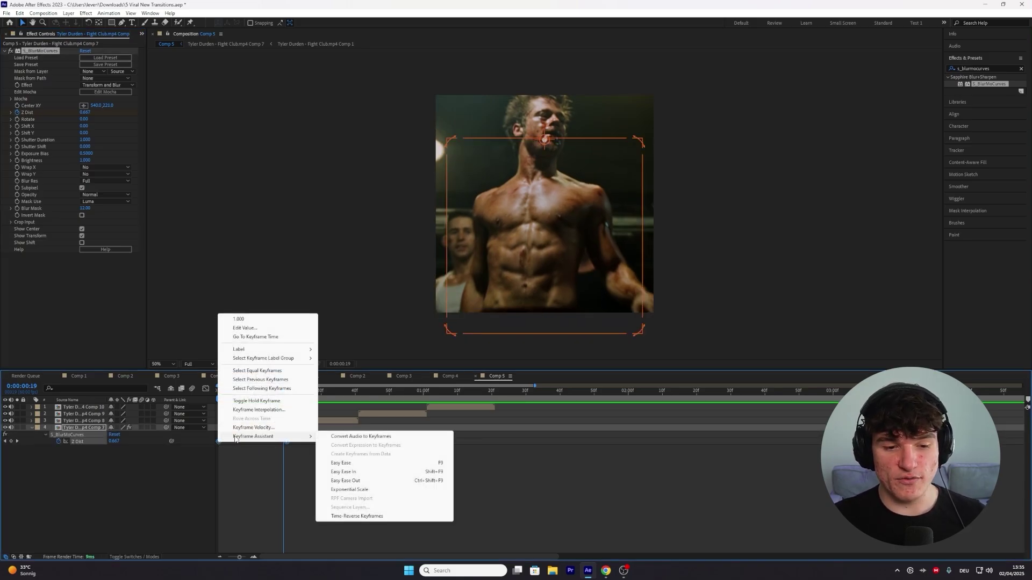
click(341, 463)
In the Graph Editor, make the Z Dist curve drop steeply early and settle gently.
key(shift+F3)
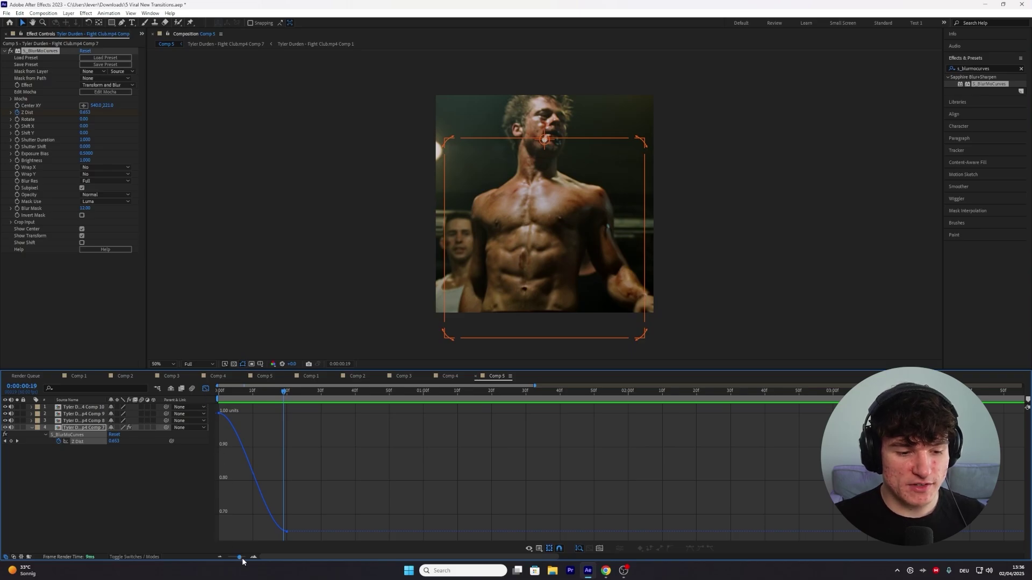
drag(241, 559, 245, 557)
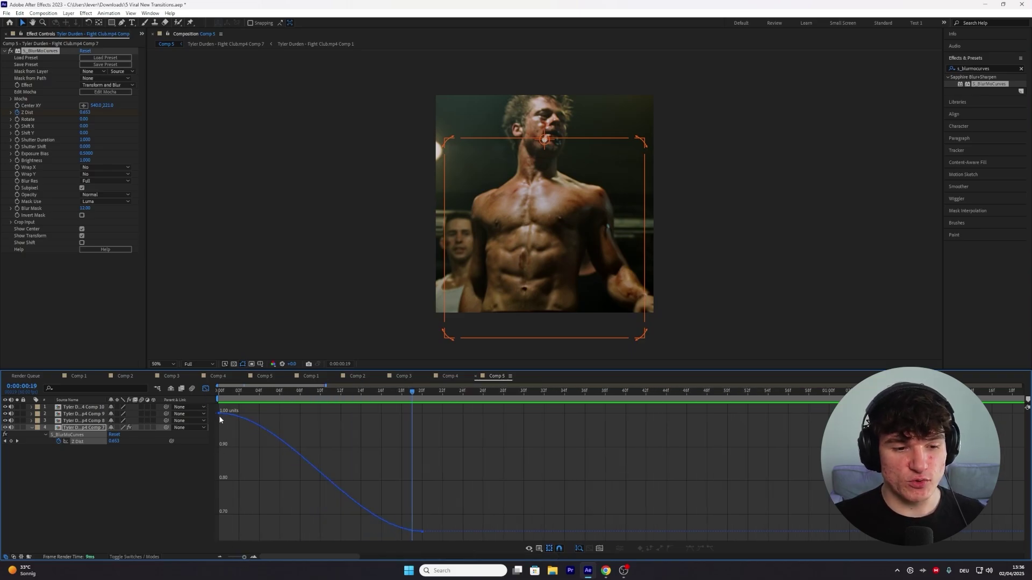
click(220, 414)
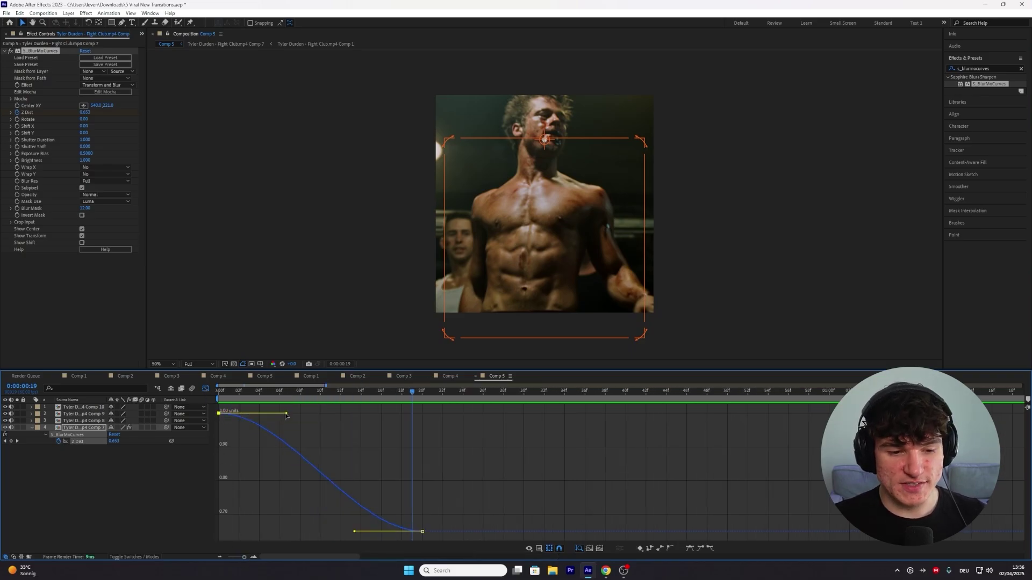
drag(287, 415, 240, 501)
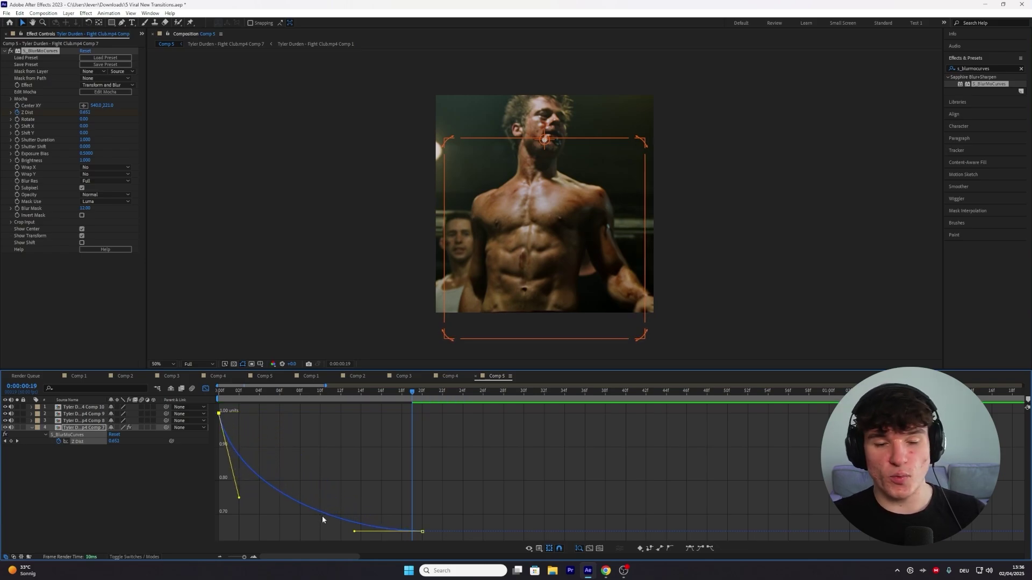
drag(353, 531, 386, 457)
key(shift+F3)
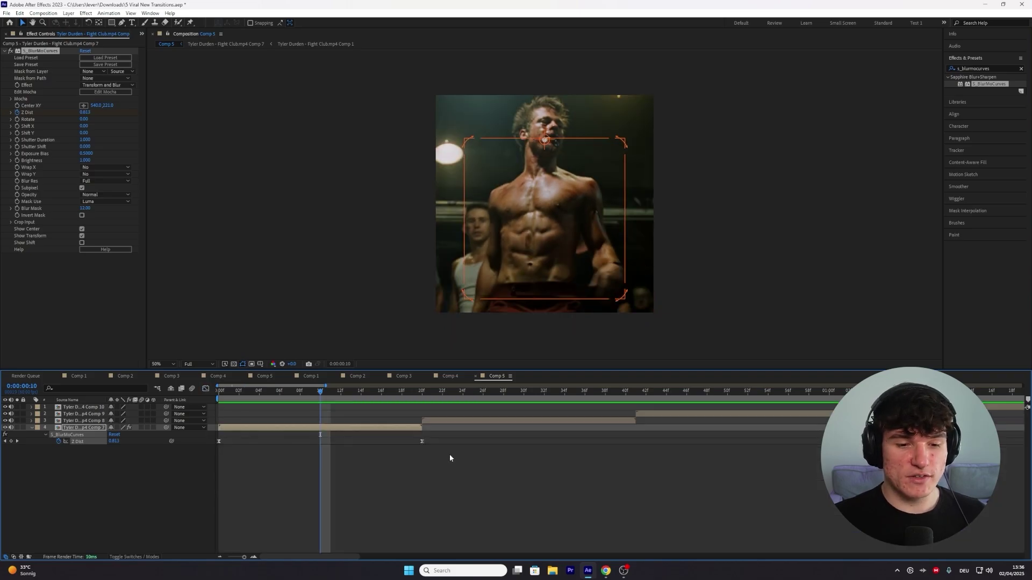
Select the Z Dist keyframes and the S_BlurMoCurves effect, with the playhead at 20f.
drag(451, 454, 212, 436)
click(41, 50)
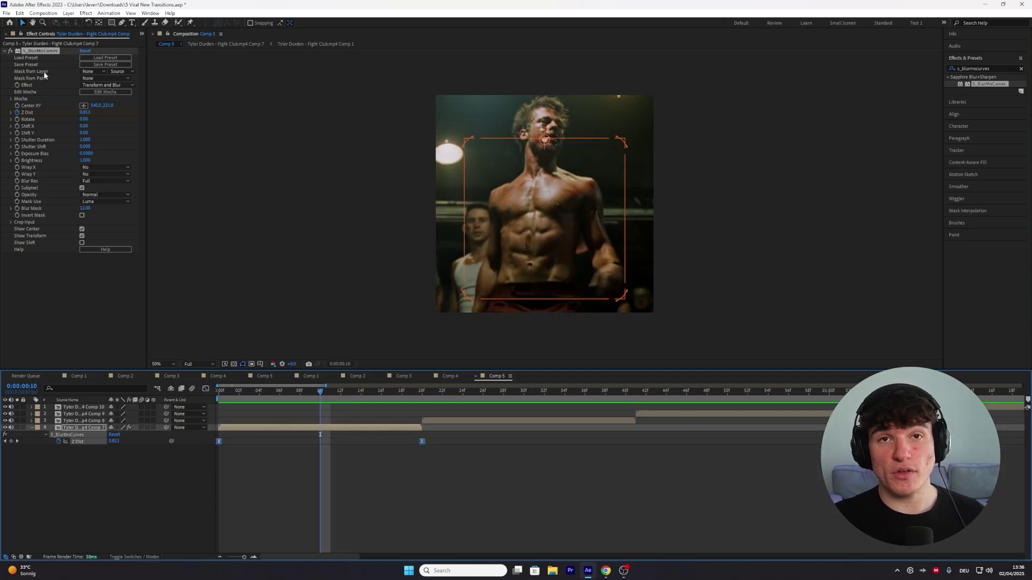
click(39, 58)
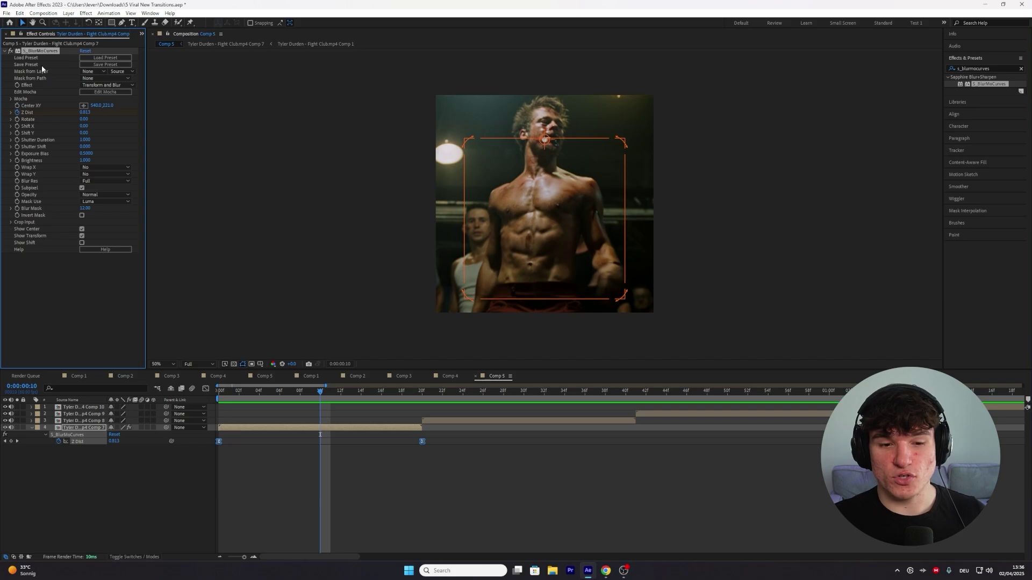
click(423, 388)
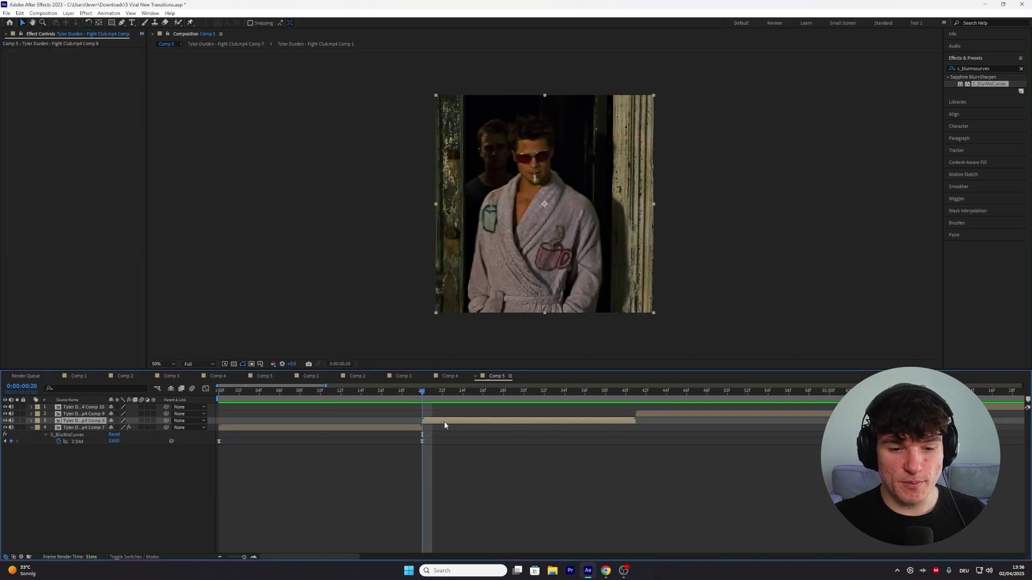
Paste the S_BlurMoCurves blur onto the Comp 8 clip at 20f, moving the last Z Dist keyframe to about 42f.
click(444, 421)
click(445, 421)
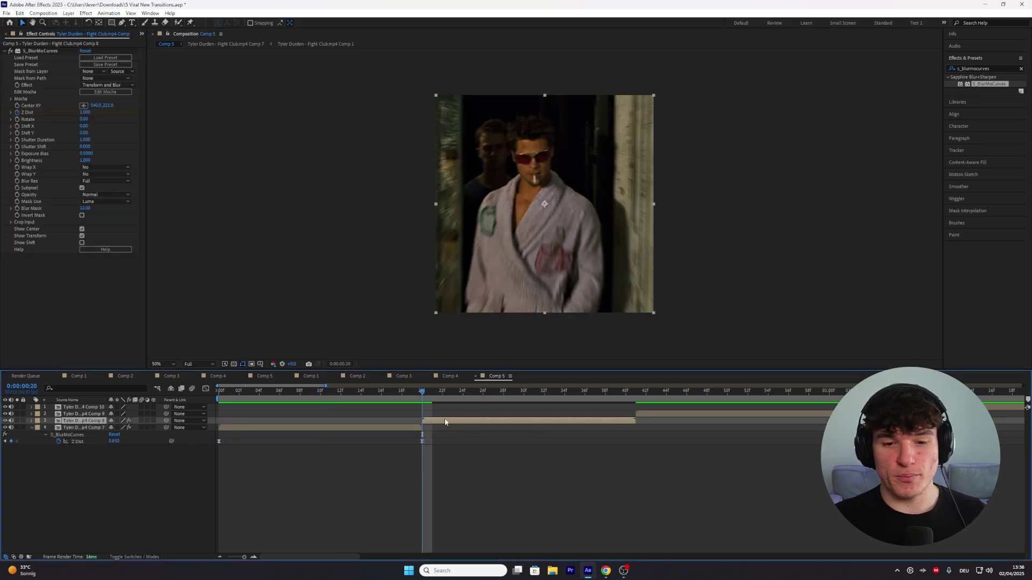
key(ctrl+v)
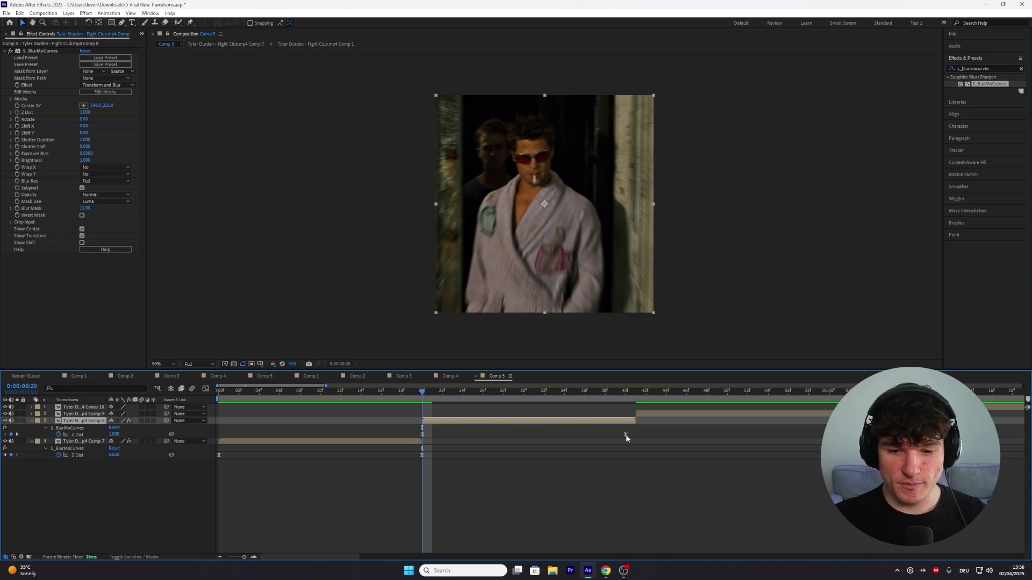
drag(625, 434, 631, 435)
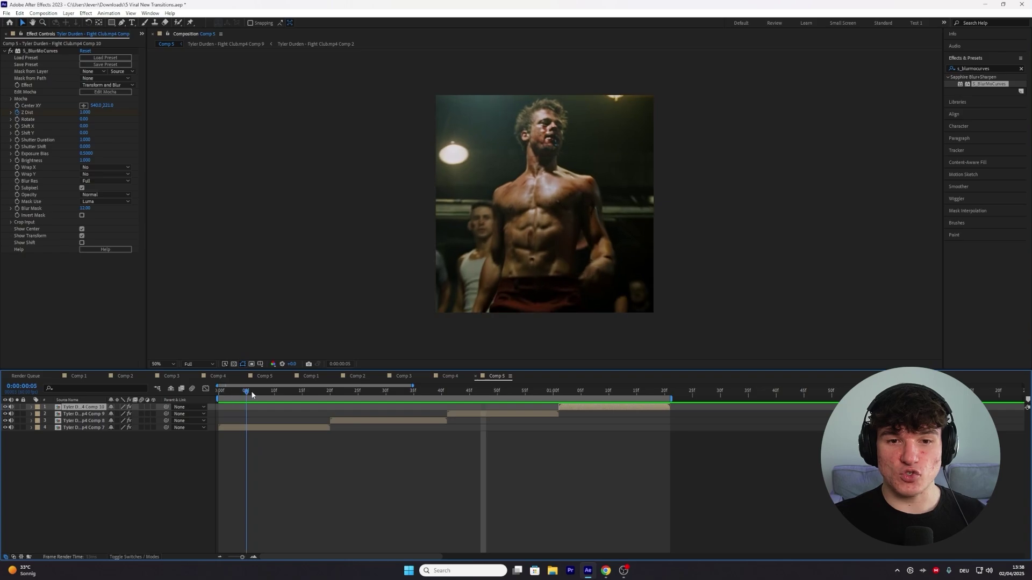
Preview the blur transitions from 21f, stopping at 38f.
click(336, 391)
key(space)
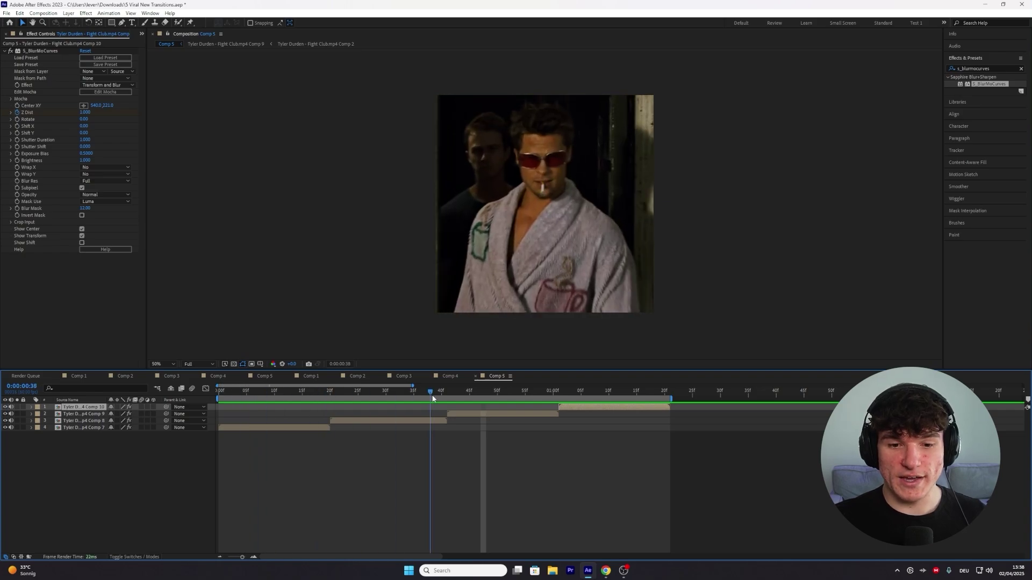
key(space)
Pre-compose the four Tyler Durden clip layers into Pre-comp 7, moving all attributes.
shift+click(94, 427)
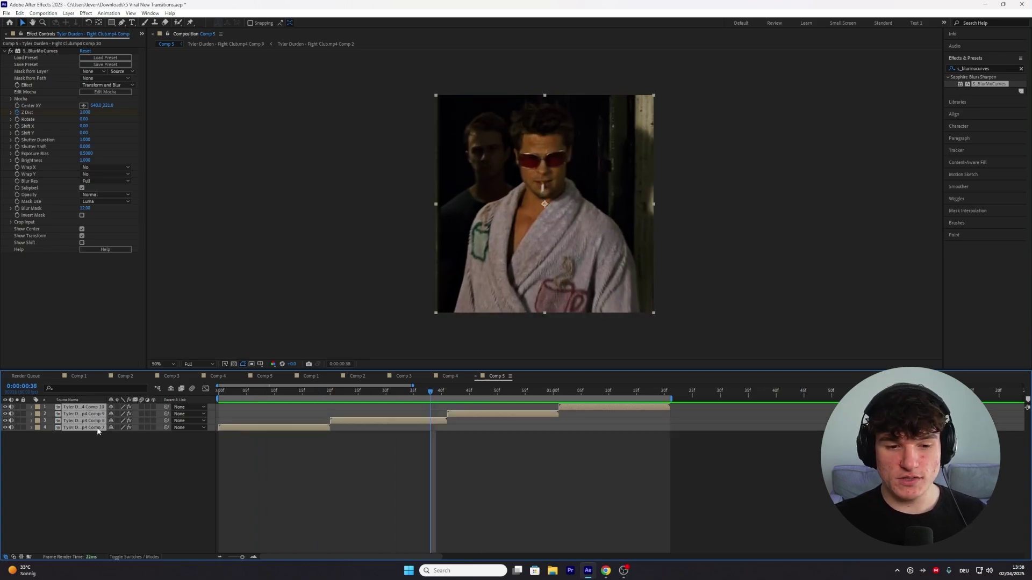
right_click(342, 422)
click(371, 368)
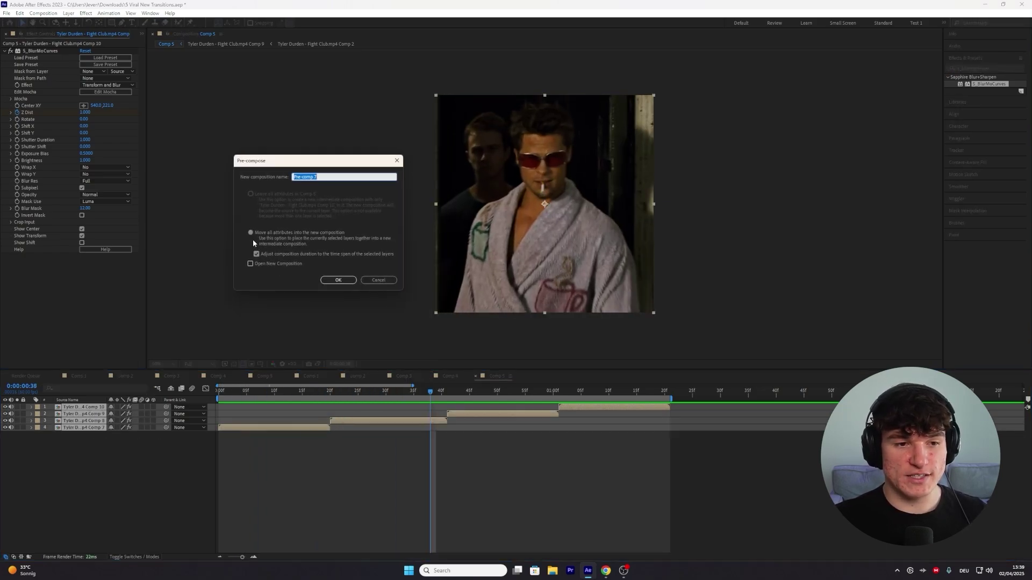
click(251, 232)
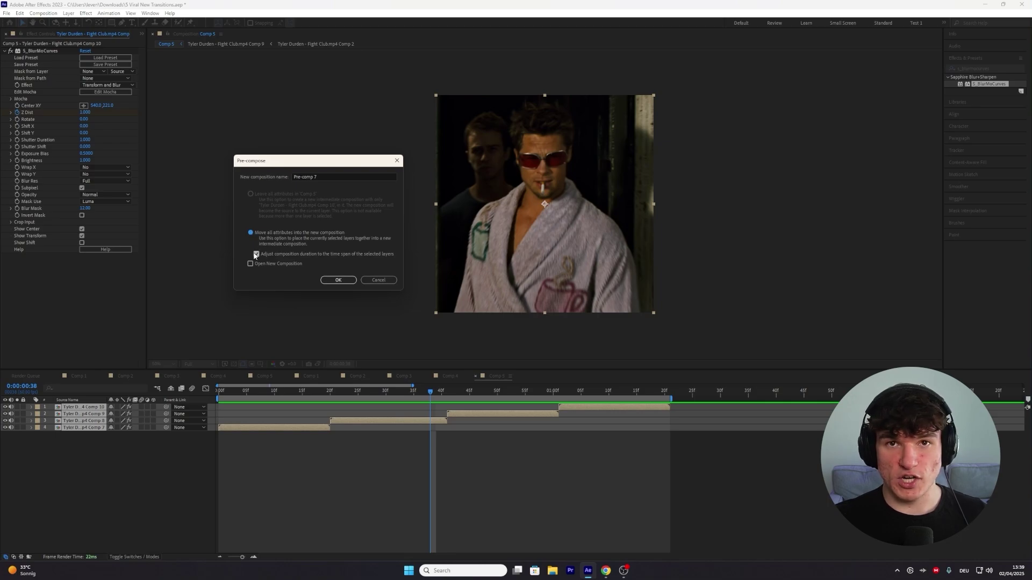
click(339, 280)
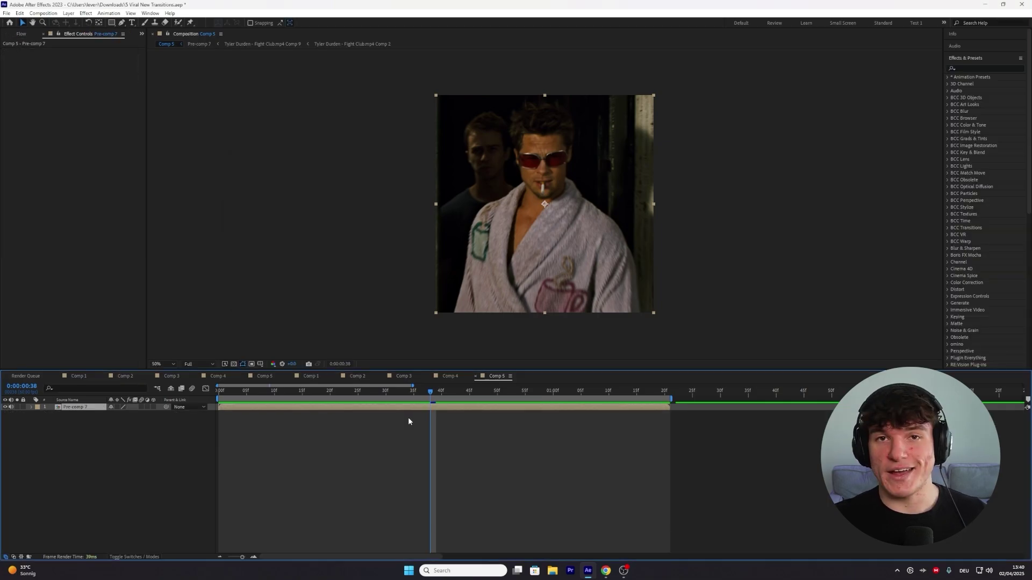
Apply CC Wide Time to Pre-comp 7 with Forward Steps set to 10.
click(965, 68)
text(cc wide time)
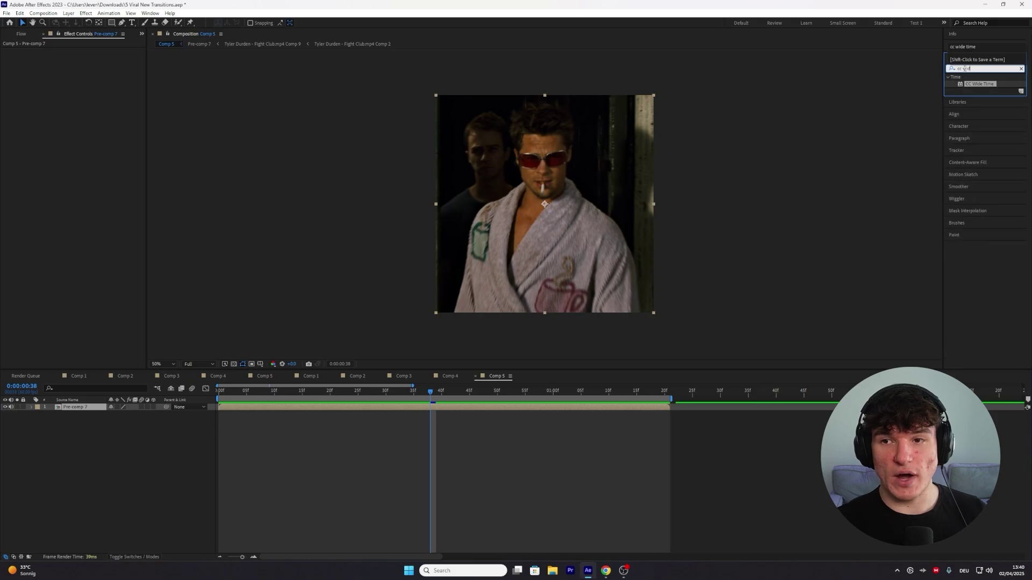
click(977, 85)
drag(978, 85, 376, 406)
click(82, 57)
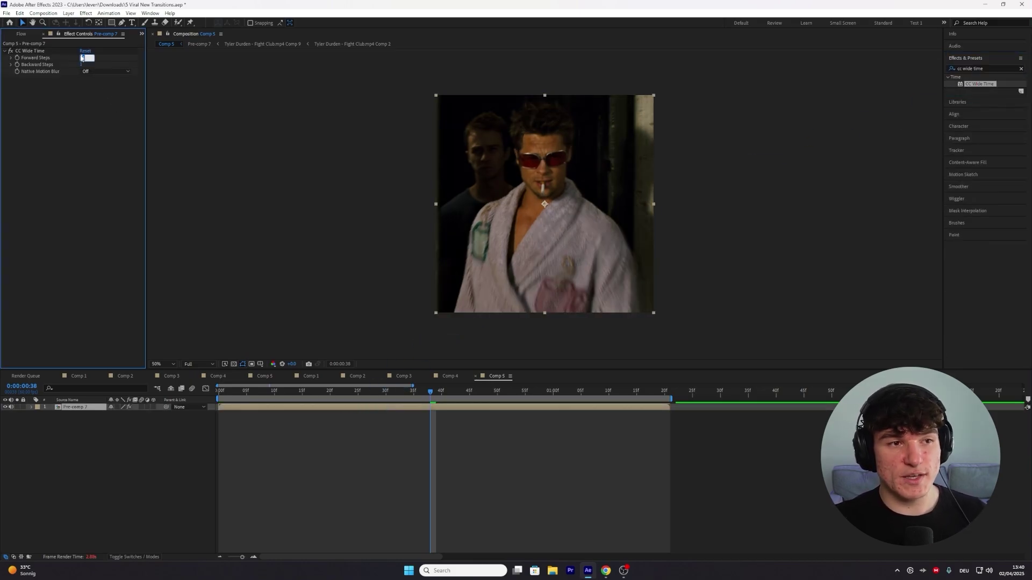
text(10)
key(Return)
click(83, 64)
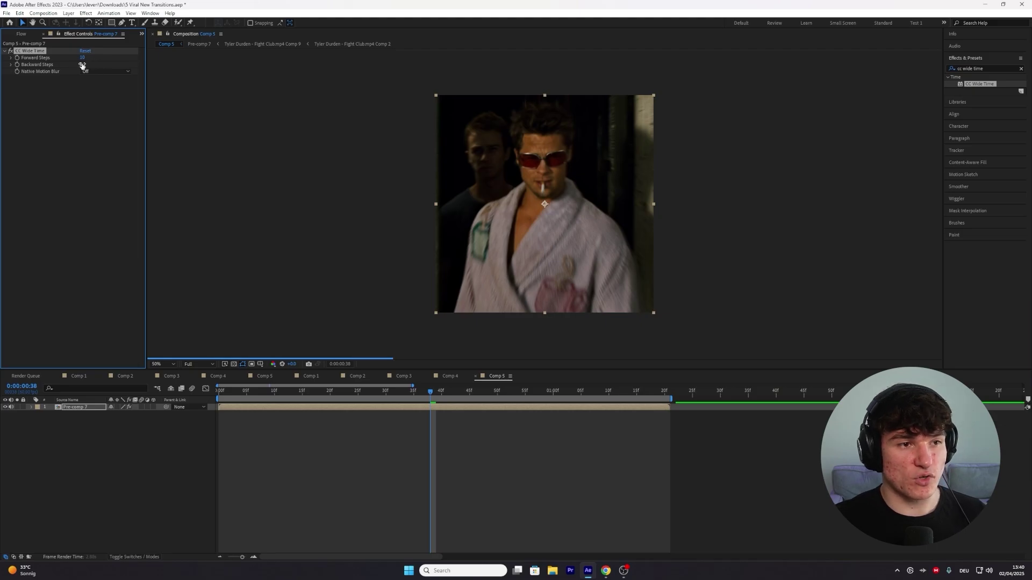